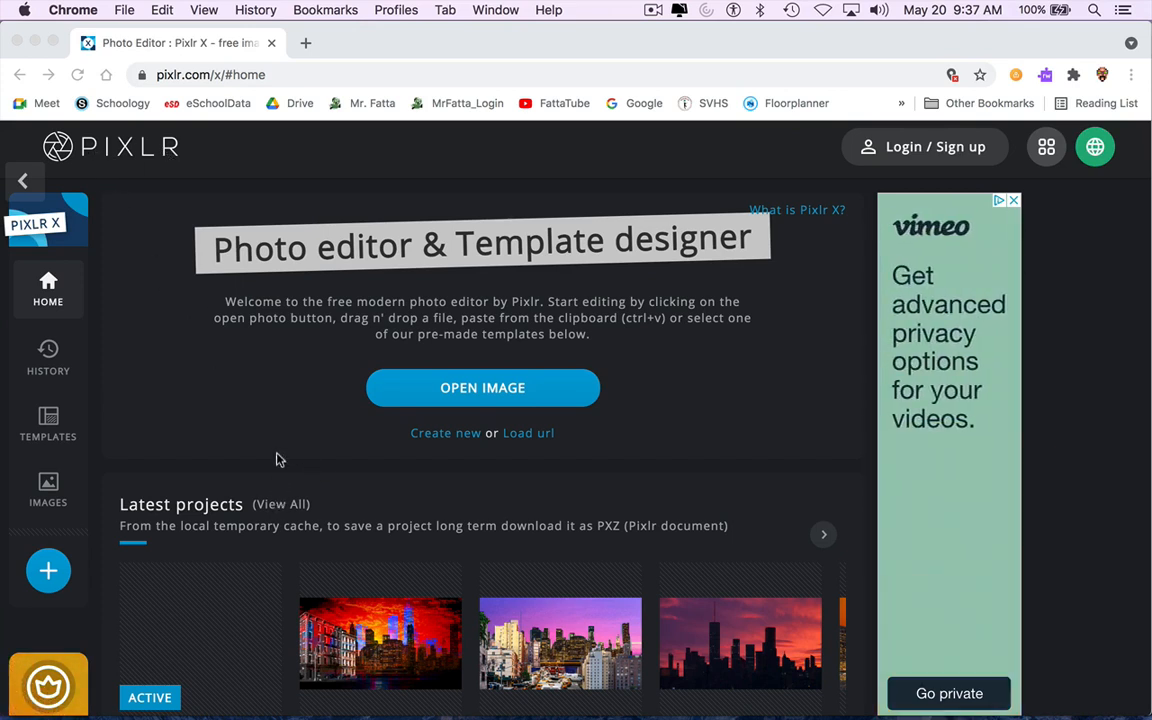
{"action": "left_click", "coordinate": [444, 437]}
{"action": "left_click", "coordinate": [444, 437]}
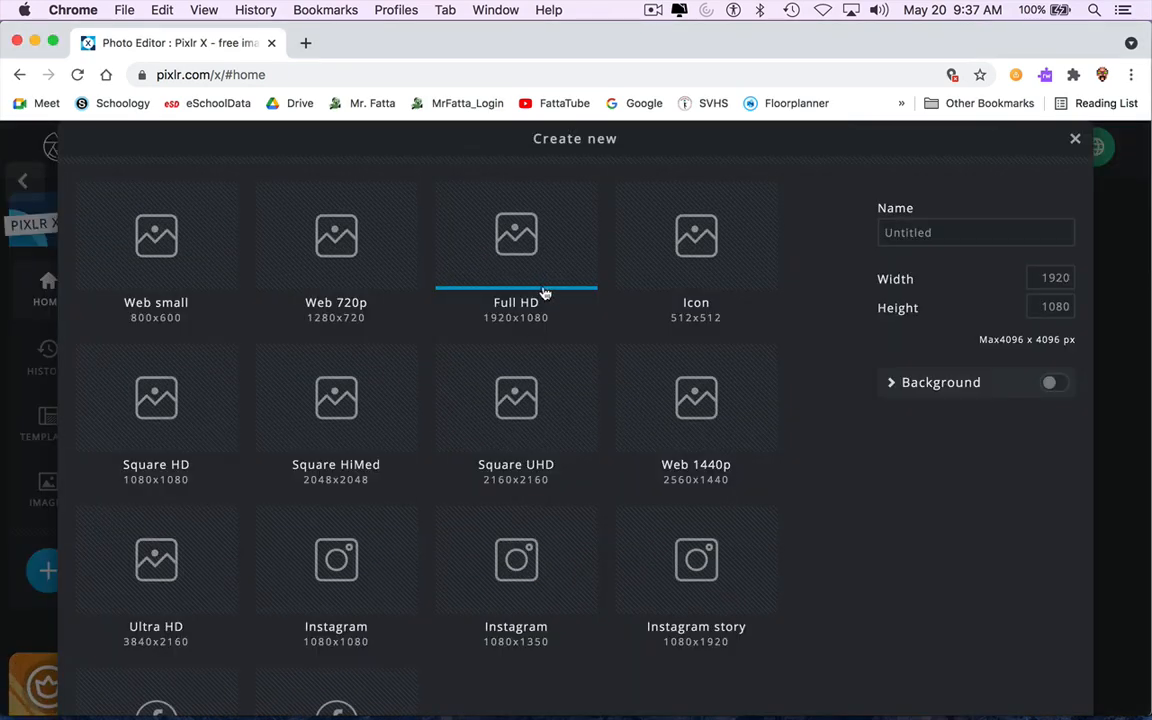
{"action": "scroll", "coordinate": [861, 501], "scroll_direction": "down", "scroll_amount": 4}
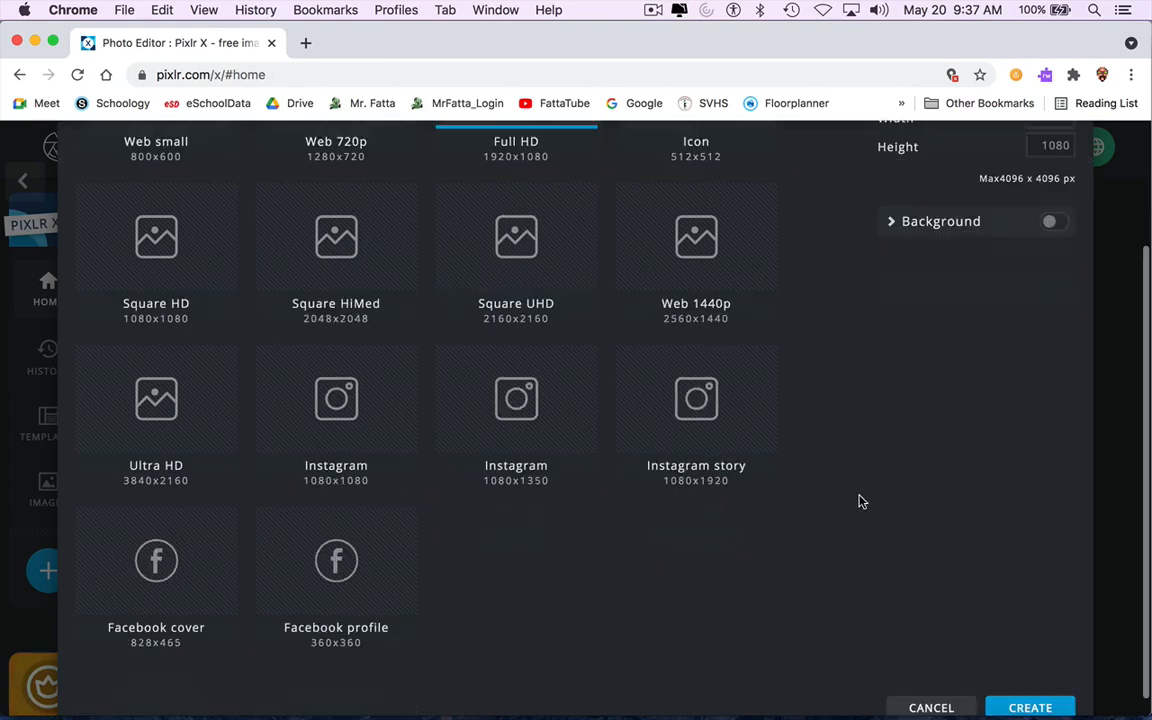
{"action": "scroll", "coordinate": [976, 441], "scroll_direction": "up", "scroll_amount": 4}
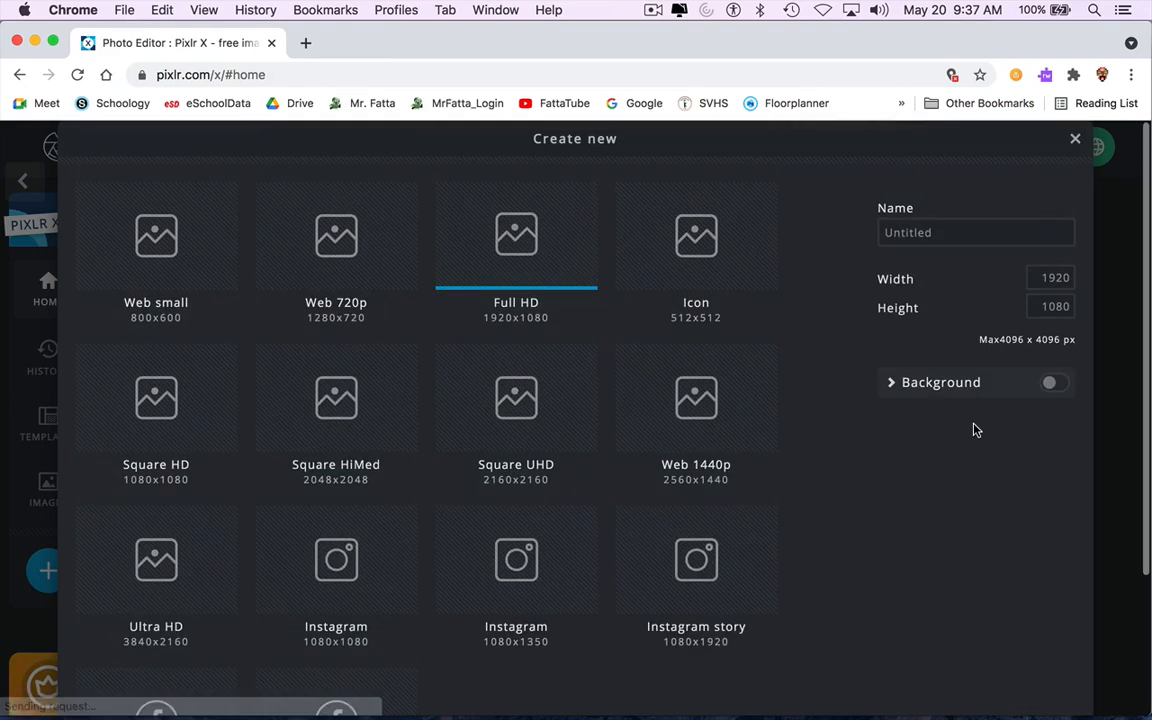
{"action": "left_click", "coordinate": [1075, 140]}
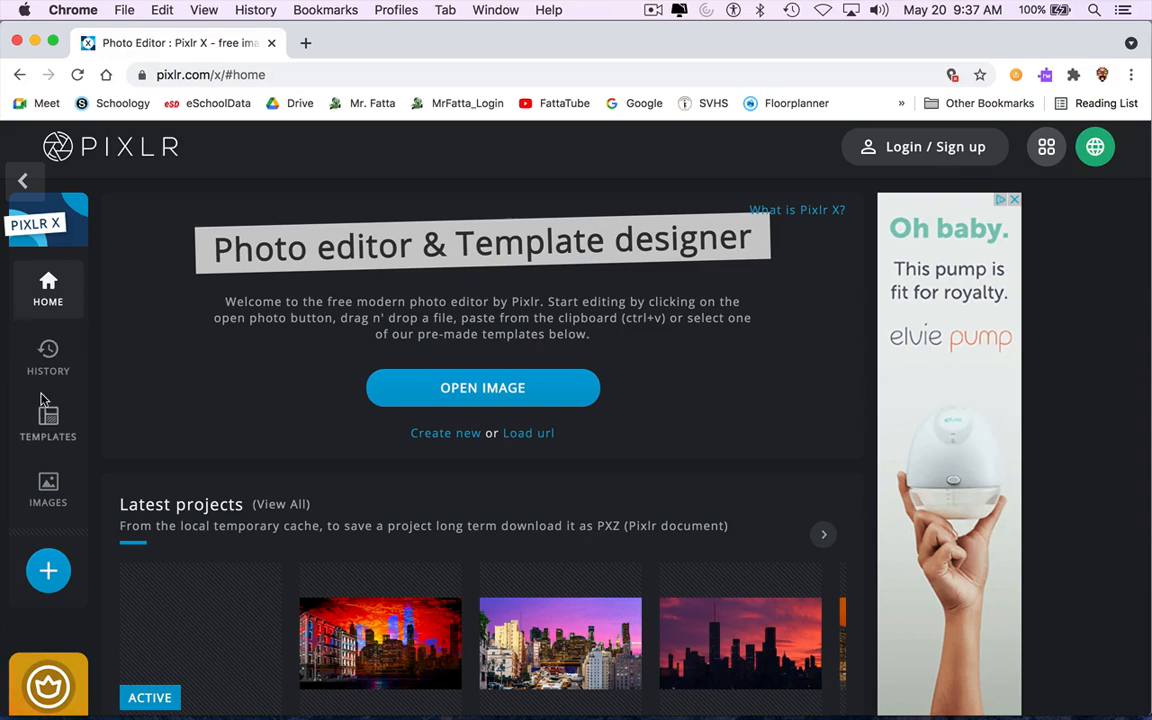
Open the blank 1920x1080 project from the history list in the editor and dismiss the ad and Arrange panel.
{"action": "left_click", "coordinate": [48, 350]}
{"action": "left_click", "coordinate": [193, 371]}
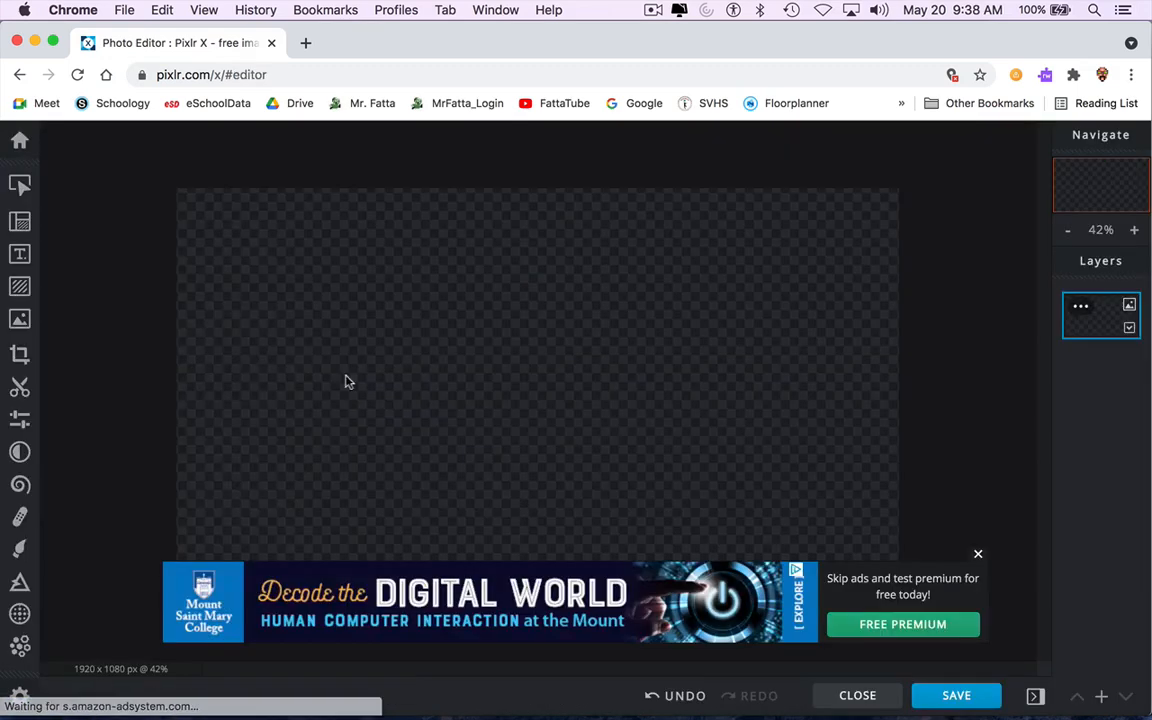
{"action": "left_click", "coordinate": [980, 554]}
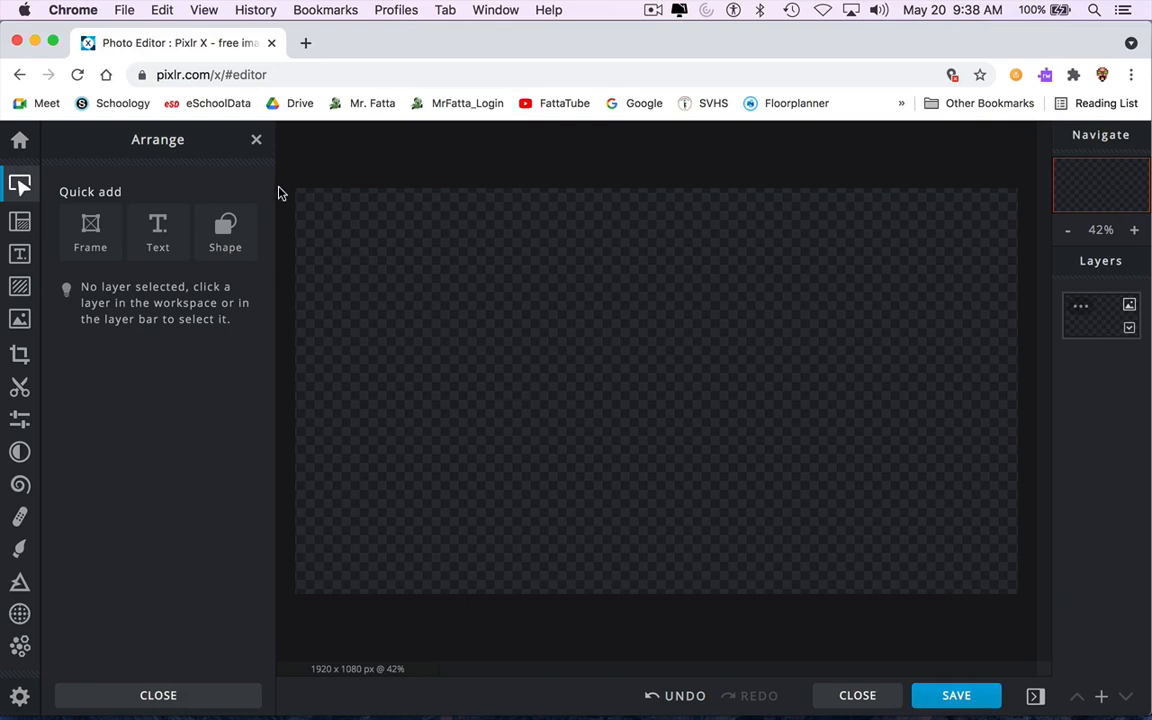
{"action": "left_click", "coordinate": [256, 140]}
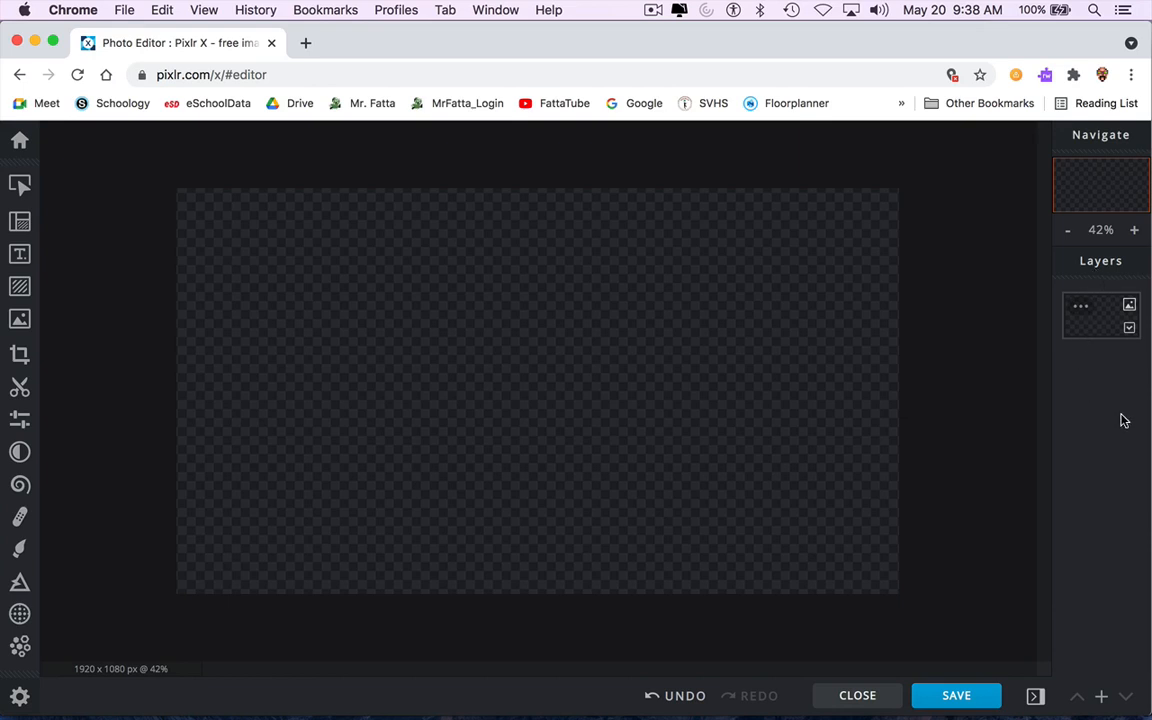
Add City_Sky_08.jpg from the City_scenes folder as a new image layer.
{"action": "left_click", "coordinate": [27, 326]}
{"action": "left_click", "coordinate": [163, 244]}
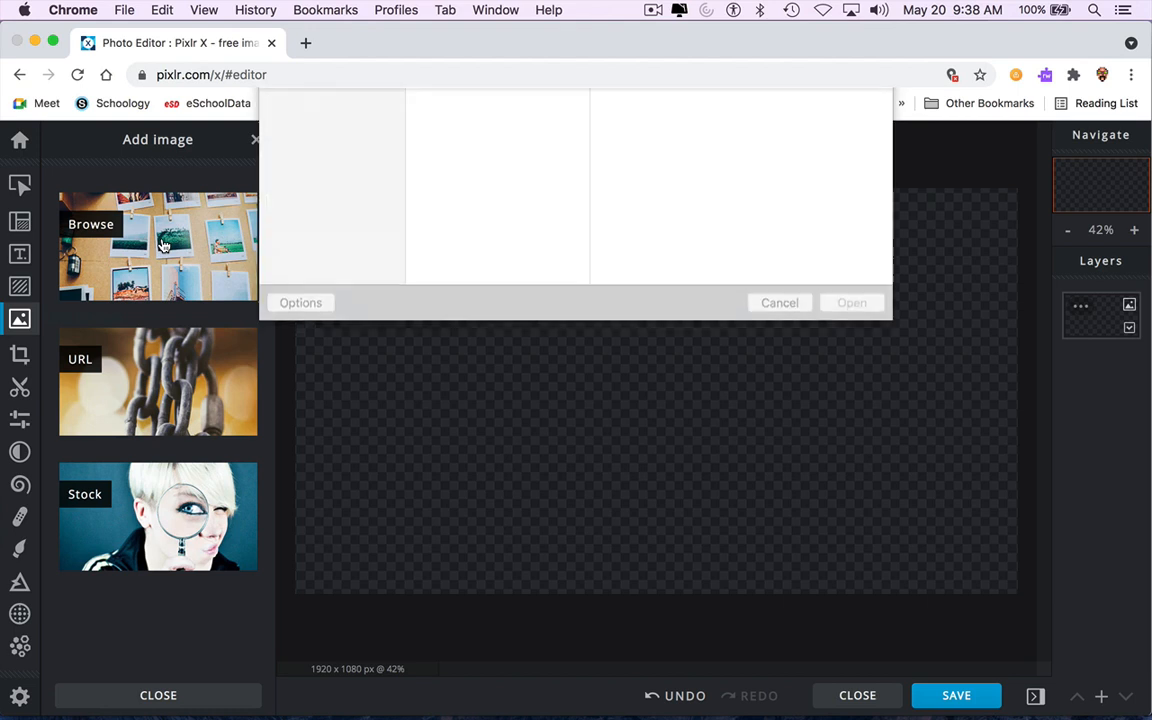
{"action": "scroll", "coordinate": [519, 261], "scroll_direction": "down", "scroll_amount": 5}
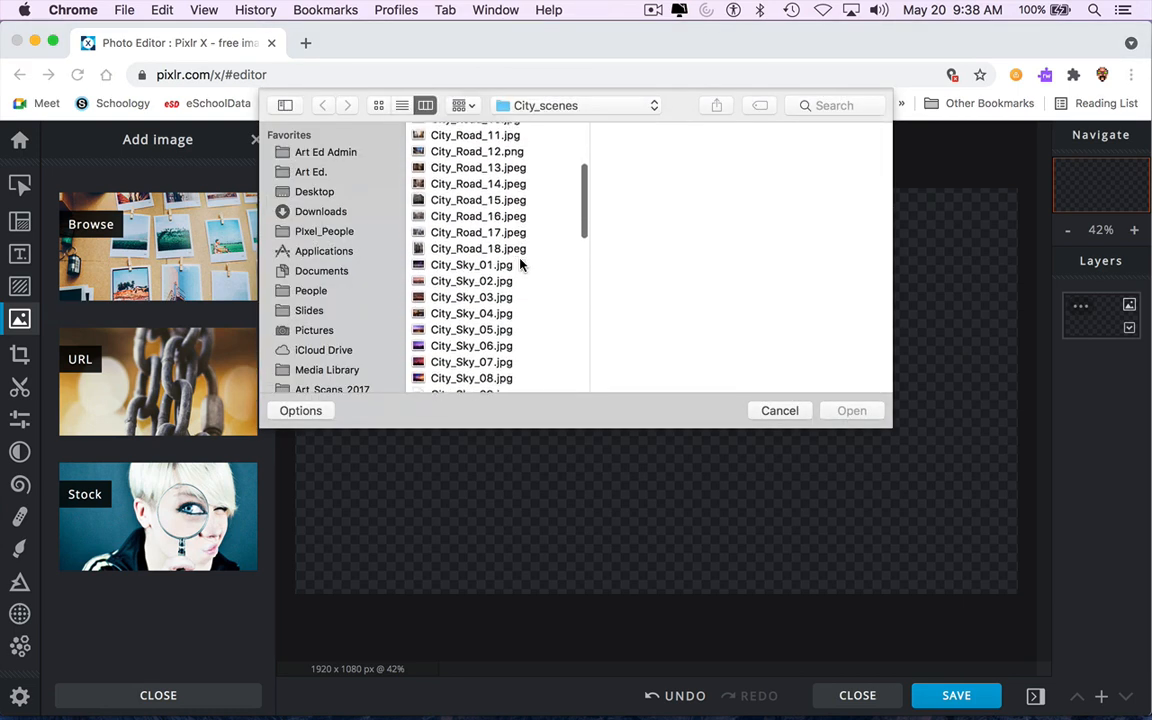
{"action": "scroll", "coordinate": [519, 262], "scroll_direction": "down", "scroll_amount": 3}
{"action": "left_click", "coordinate": [519, 260]}
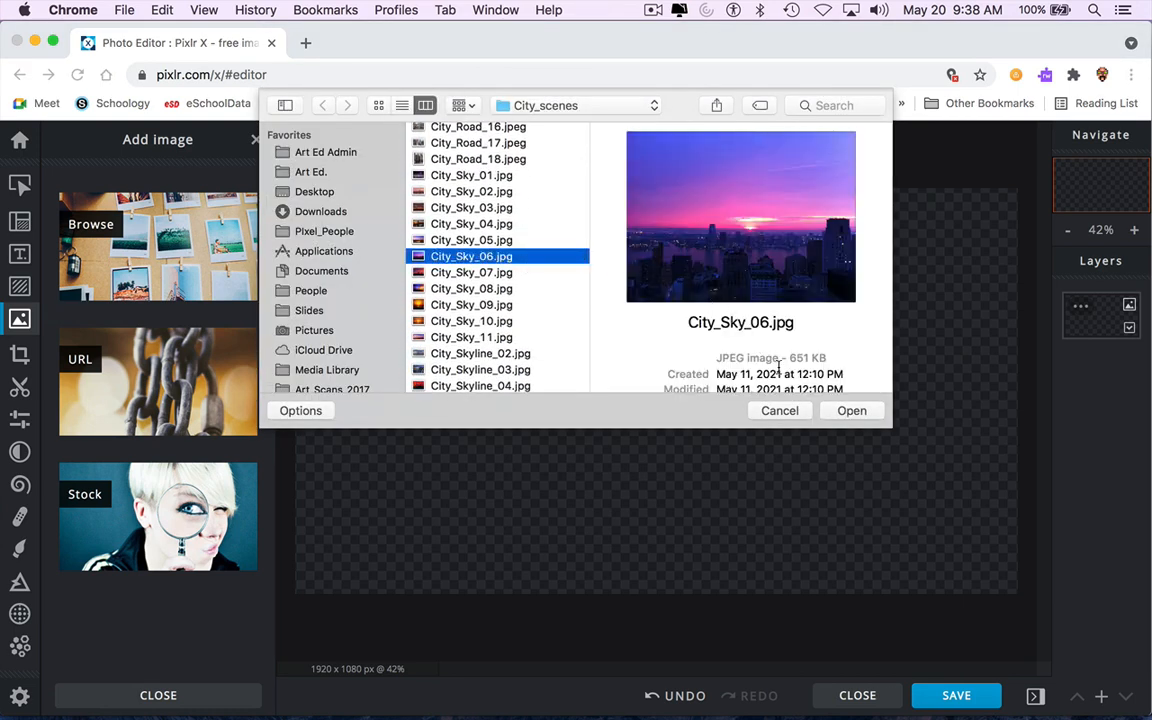
{"action": "key", "text": "Down"}
{"action": "key", "text": "Down"}
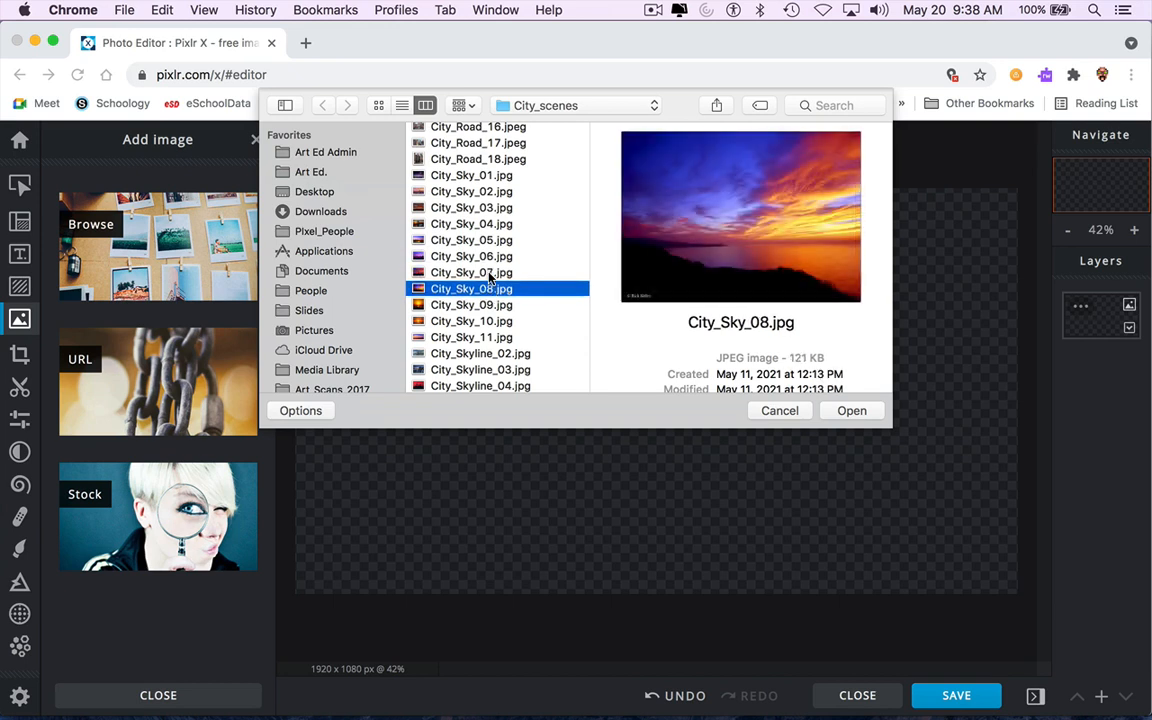
{"action": "left_click", "coordinate": [848, 411]}
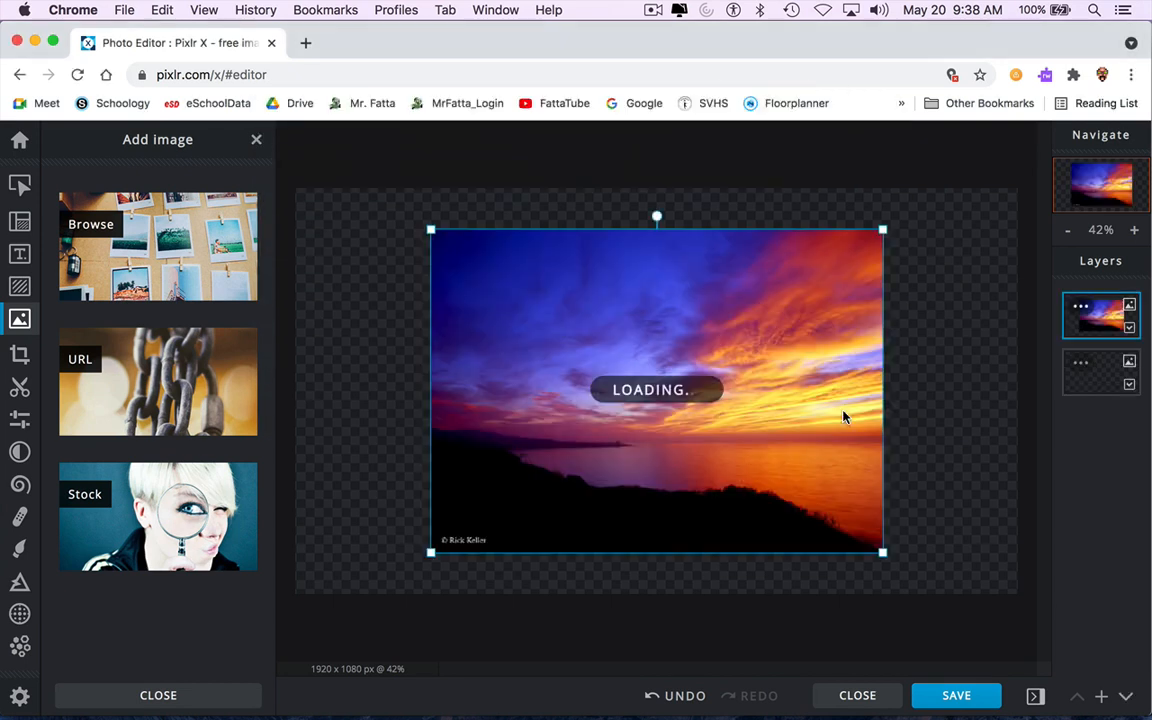
Move and enlarge the sunset sky image so it fills the whole canvas.
{"action": "left_click_drag", "start_coordinate": [812, 412], "coordinate": [882, 494]}
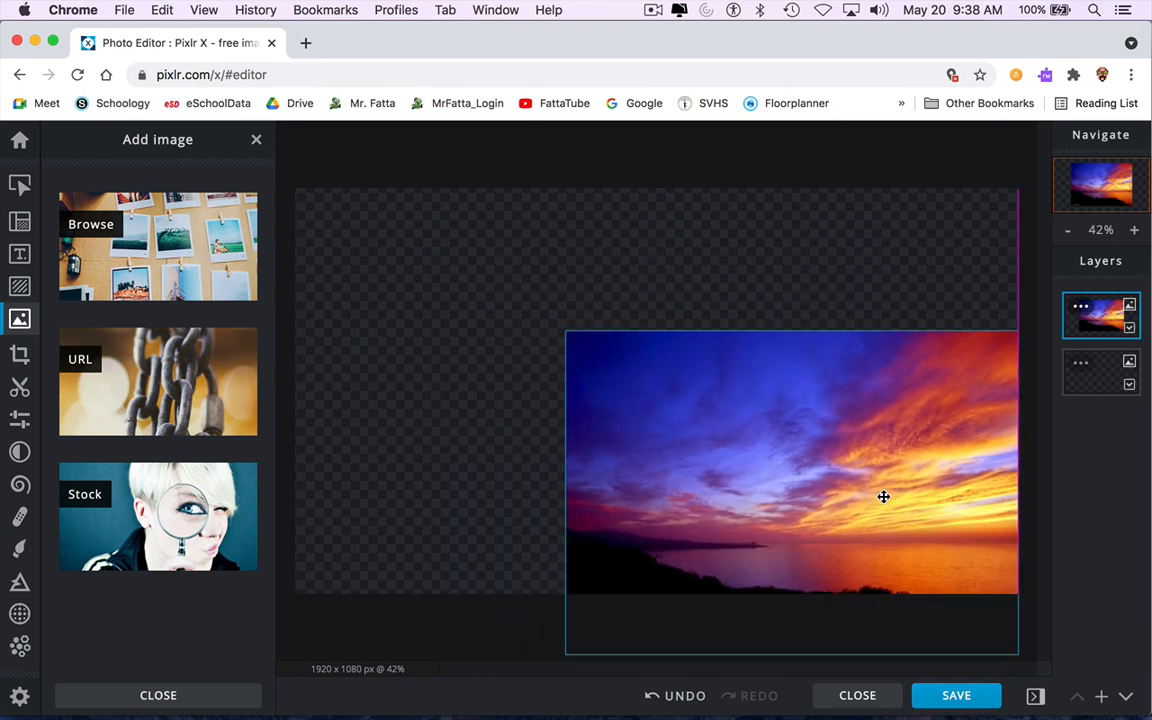
{"action": "left_click_drag", "start_coordinate": [566, 332], "coordinate": [289, 198]}
{"action": "left_click_drag", "start_coordinate": [530, 309], "coordinate": [534, 360]}
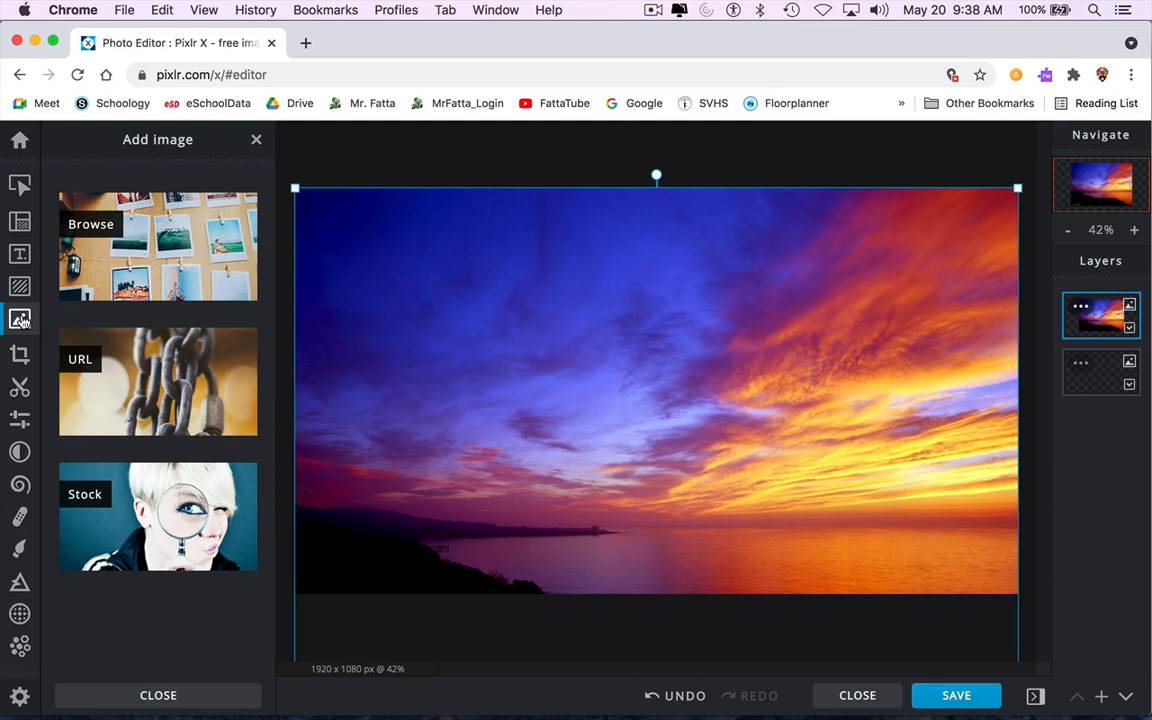
Add City_Skyline_10.jpg from the City_scenes folder as another image layer.
{"action": "left_click", "coordinate": [157, 248]}
{"action": "scroll", "coordinate": [503, 305], "scroll_direction": "down", "scroll_amount": 10}
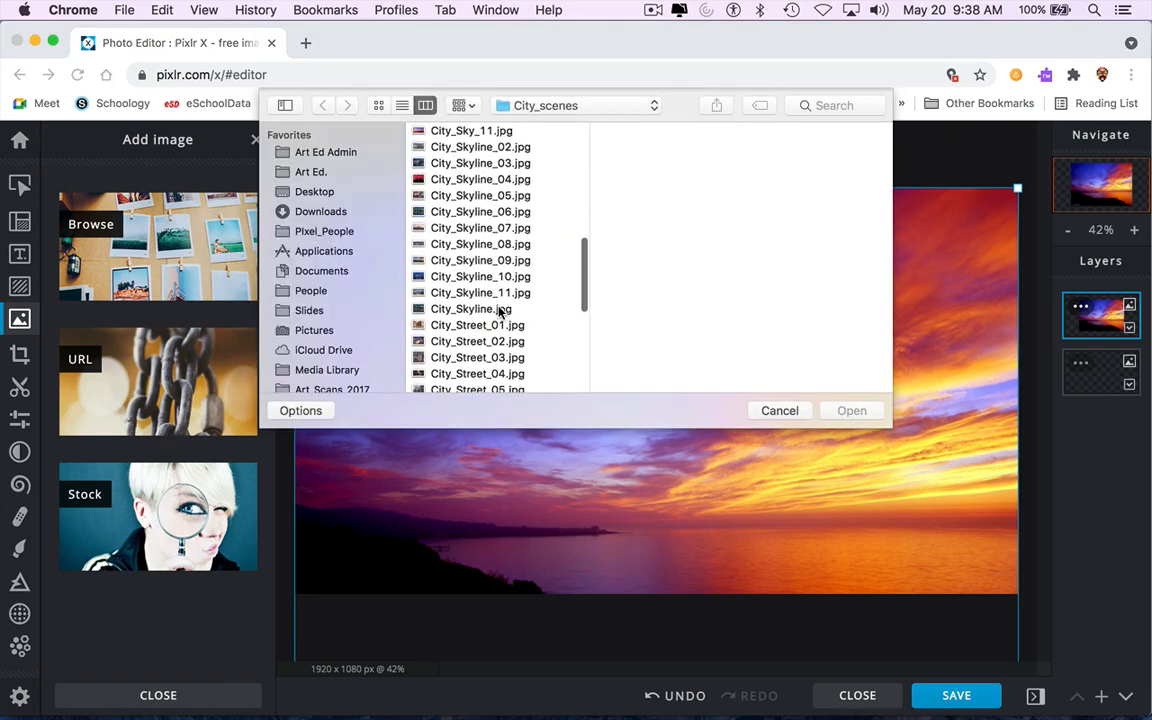
{"action": "left_click", "coordinate": [506, 289]}
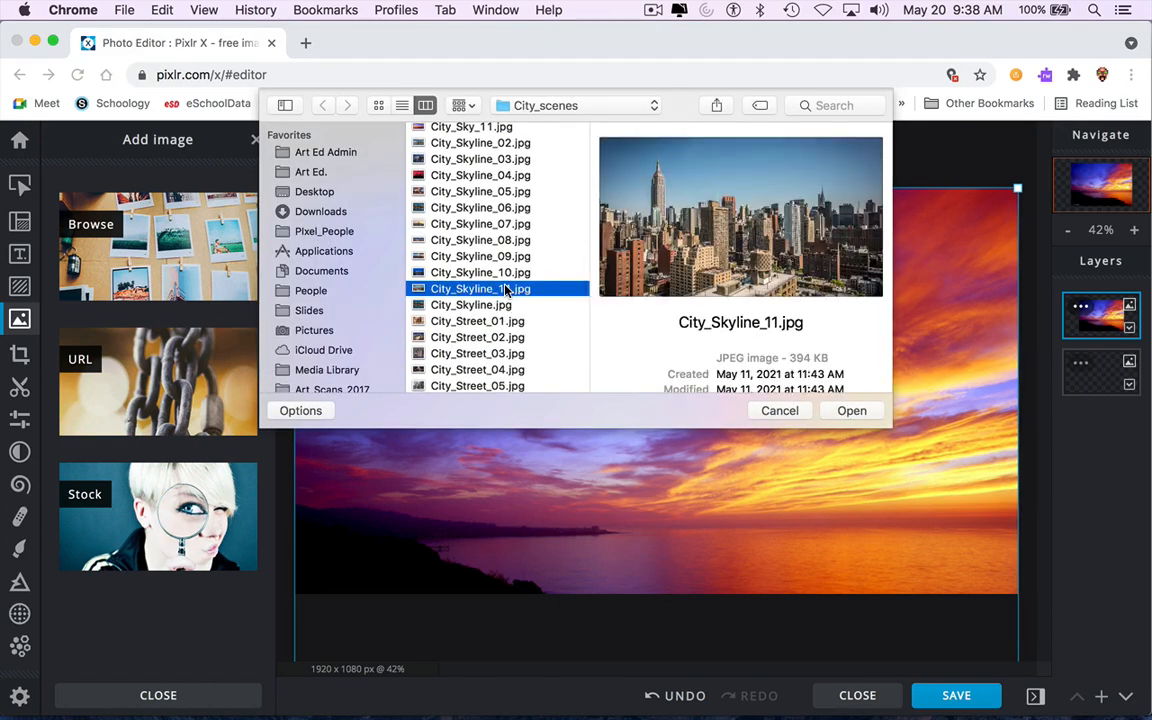
{"action": "key", "text": "Up"}
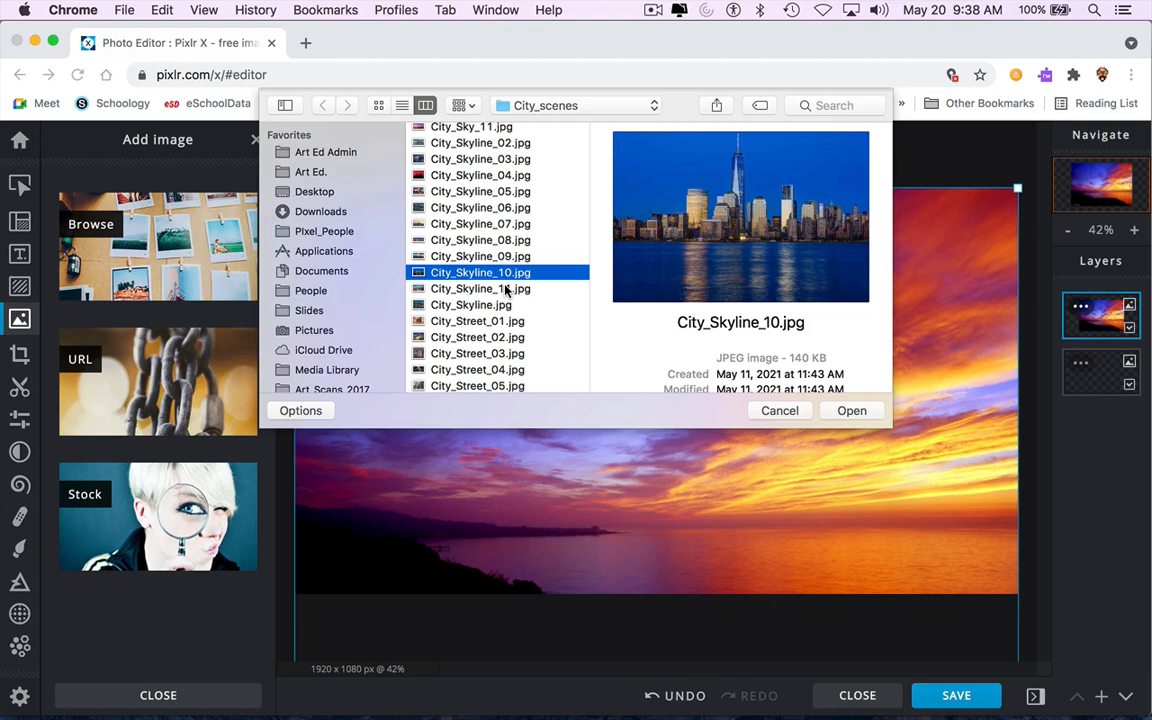
{"action": "key", "text": "Up"}
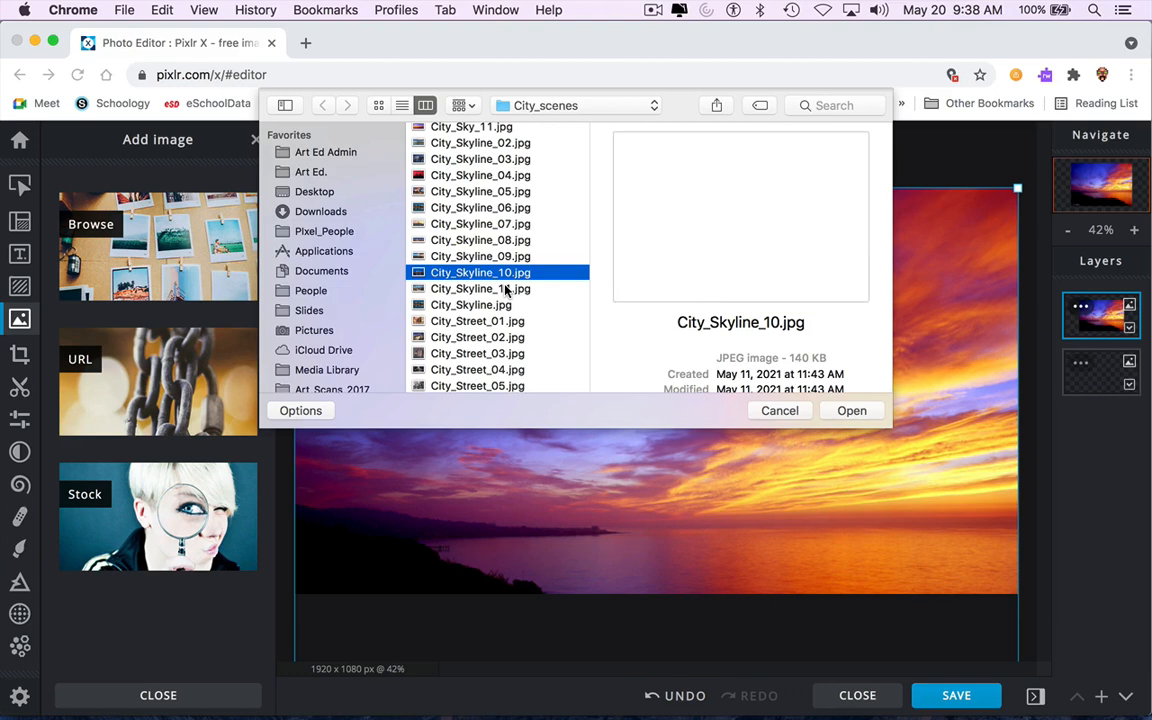
{"action": "key", "text": "Up"}
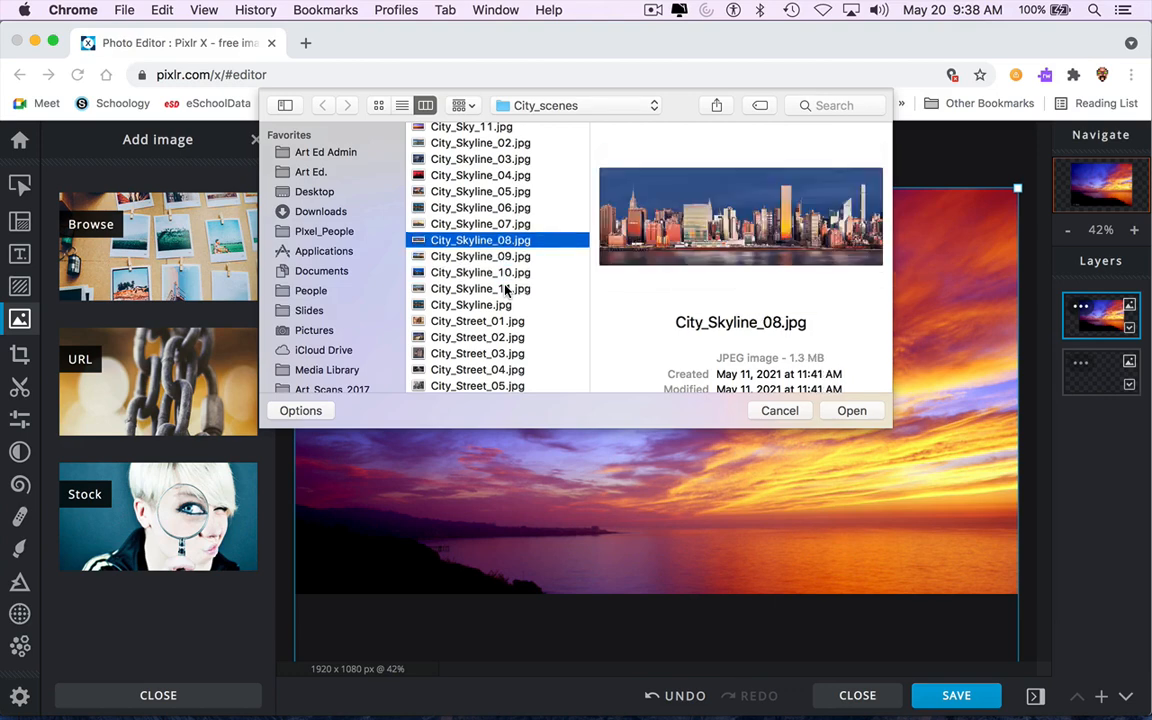
{"action": "key", "text": "Down"}
{"action": "key", "text": "Down"}
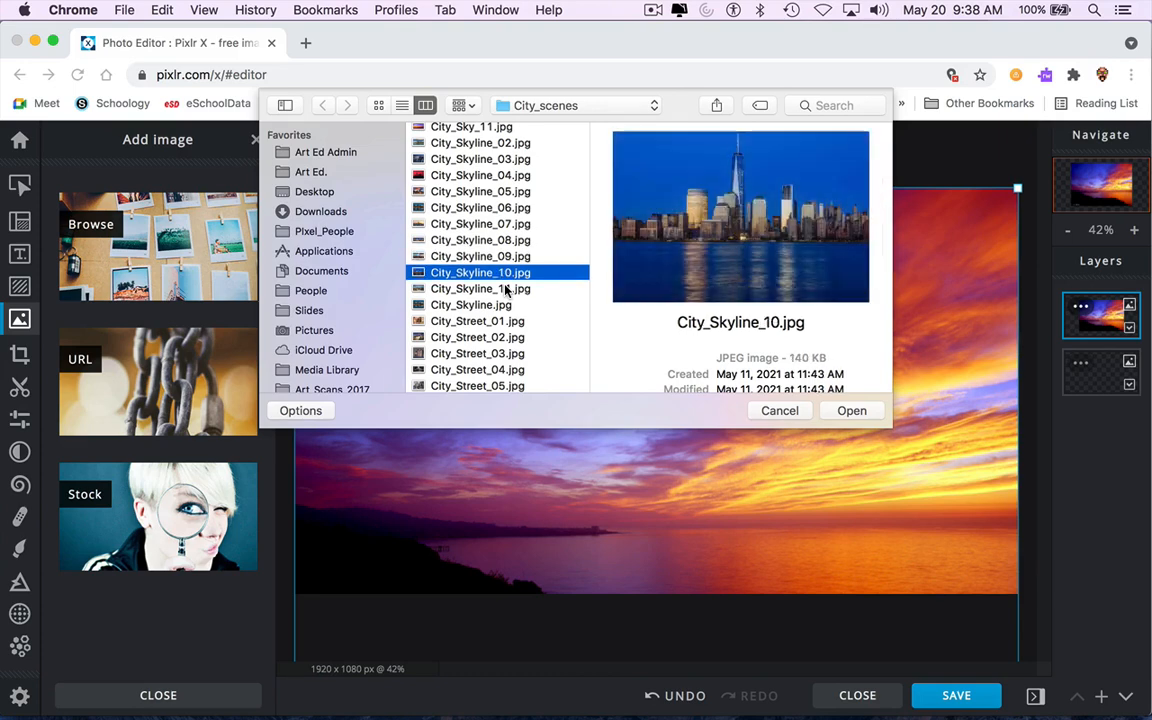
{"action": "key", "text": "Return"}
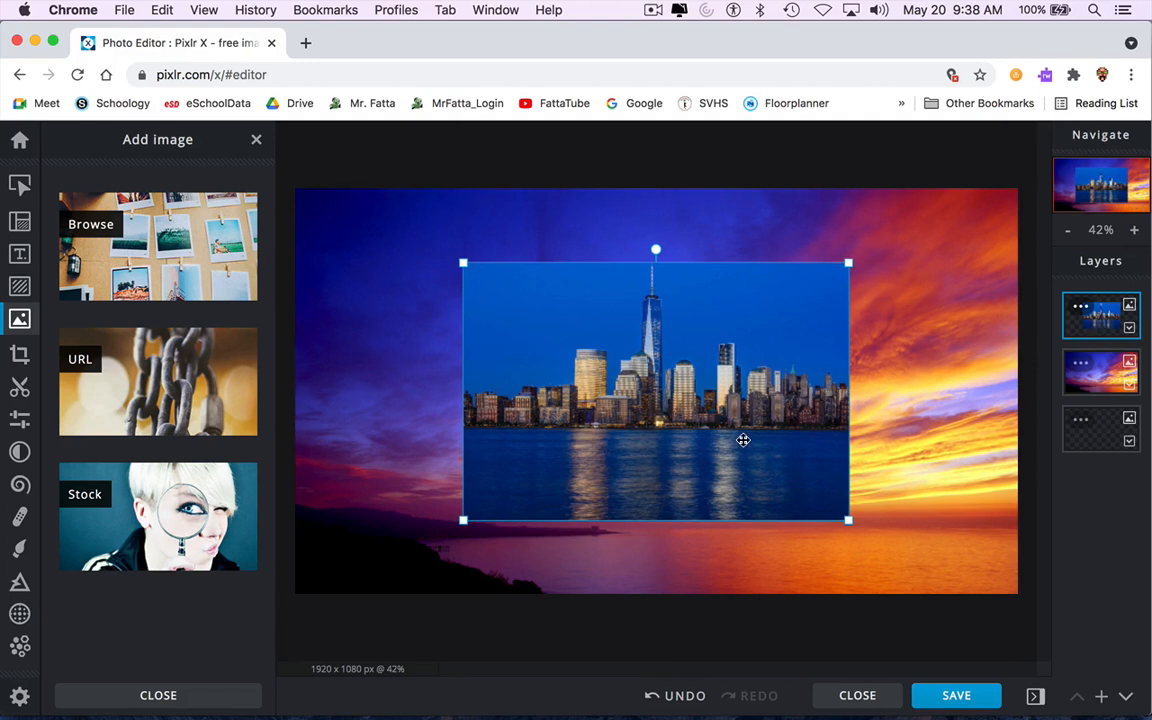
Move the skyline image to the canvas corner and enlarge it to cover the canvas.
{"action": "left_click_drag", "start_coordinate": [743, 440], "coordinate": [573, 362]}
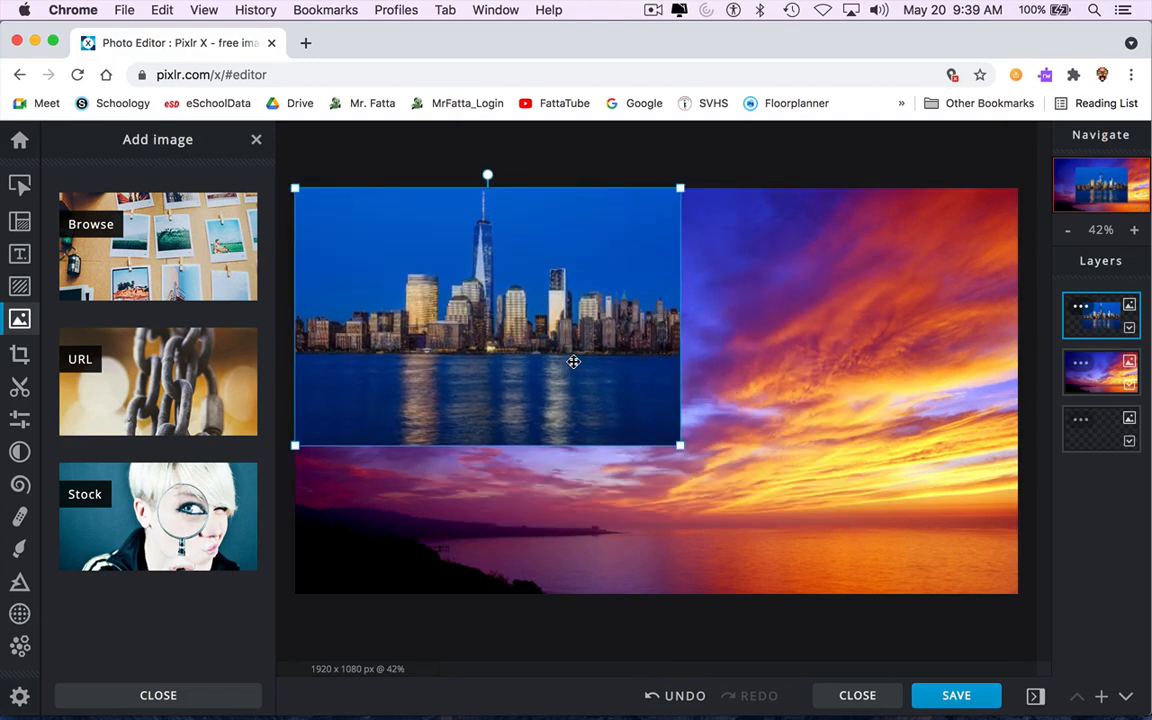
{"action": "left_click_drag", "start_coordinate": [680, 447], "coordinate": [1017, 661]}
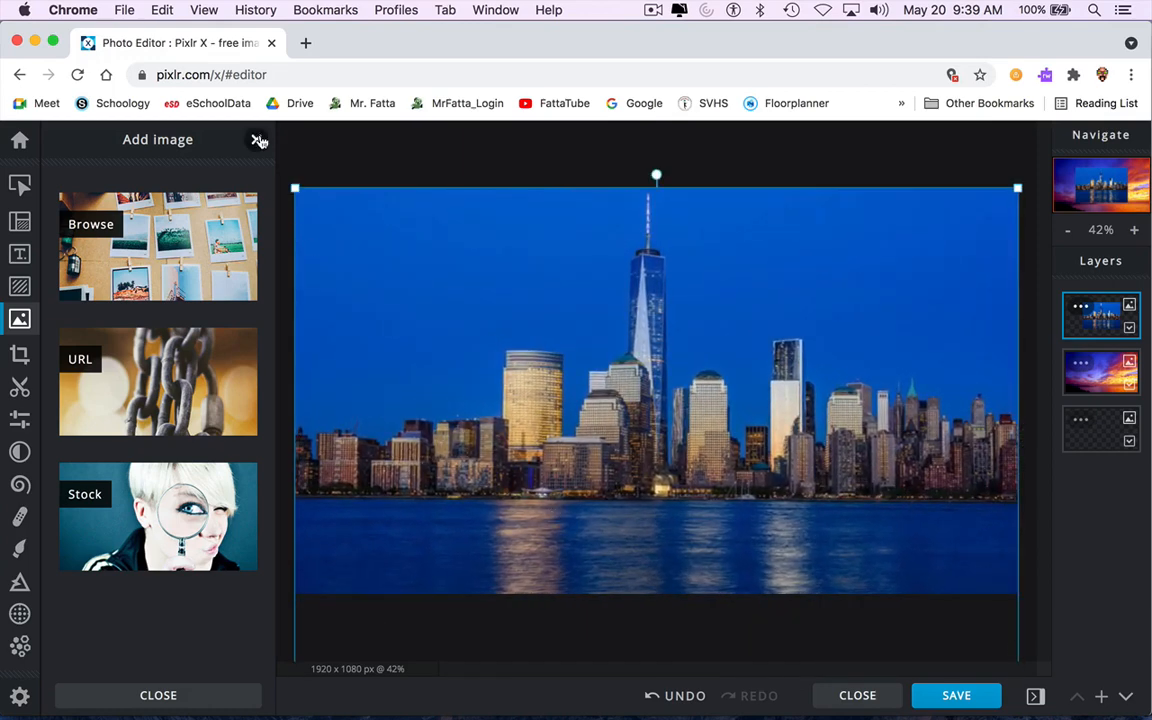
Open the Cutout tool and choose the rectangular shape cutout in Remove mode.
{"action": "left_click", "coordinate": [18, 390]}
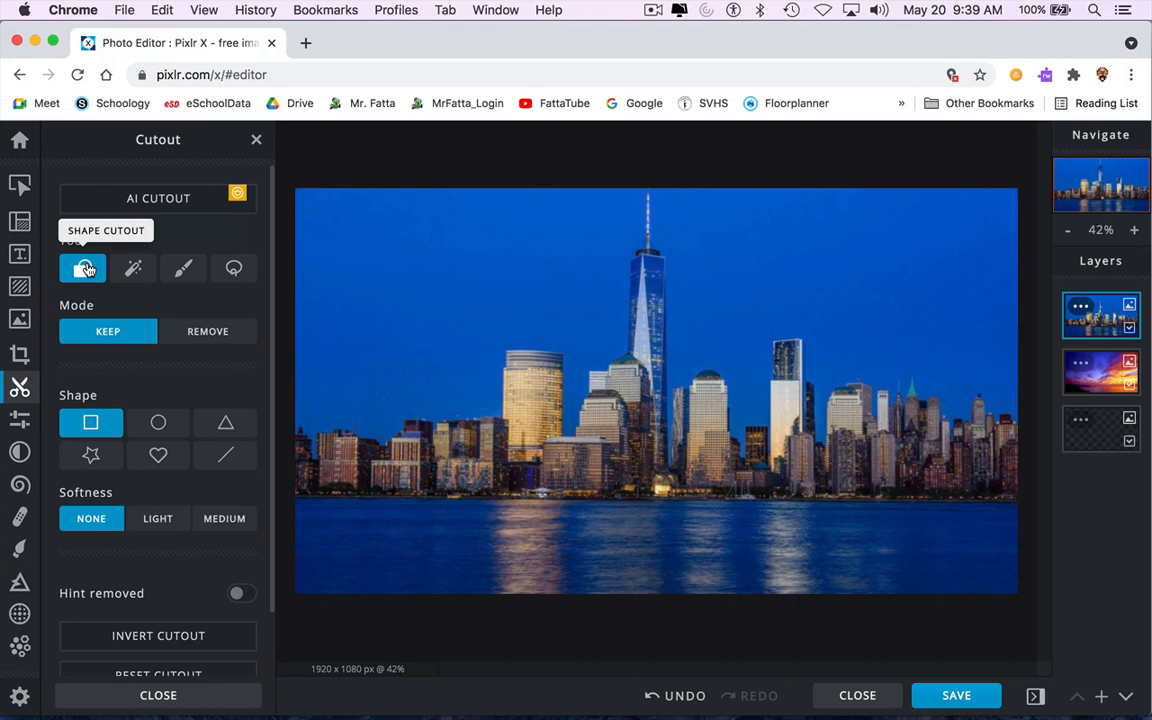
{"action": "left_click", "coordinate": [217, 339]}
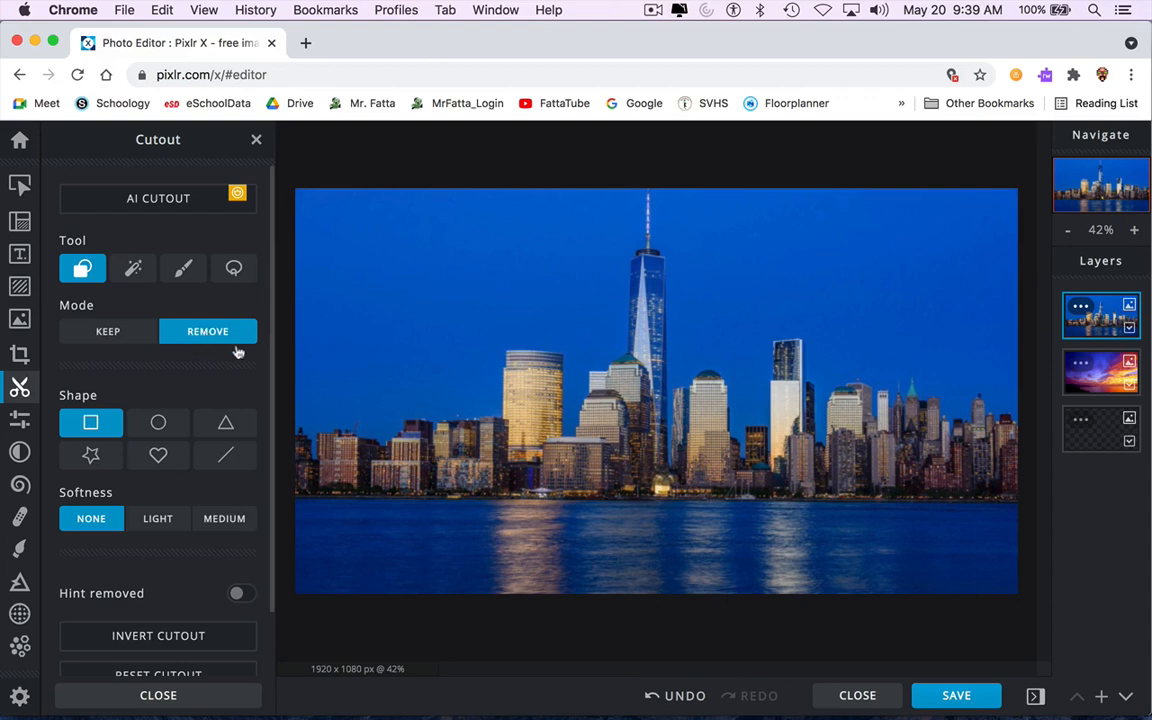
{"action": "scroll", "coordinate": [606, 365], "scroll_direction": "up", "scroll_amount": 10}
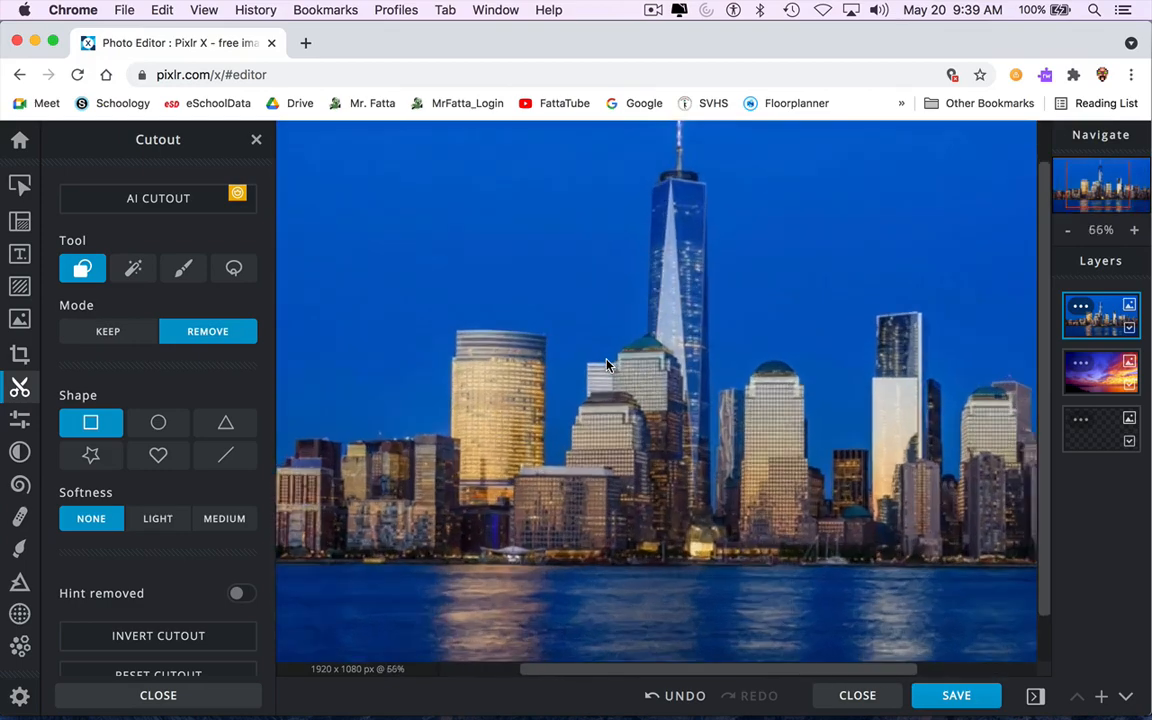
{"action": "scroll", "coordinate": [606, 365], "scroll_direction": "down", "scroll_amount": 5}
{"action": "scroll", "coordinate": [606, 365], "scroll_direction": "up", "scroll_amount": 8}
{"action": "scroll", "coordinate": [606, 365], "scroll_direction": "down", "scroll_amount": 5}
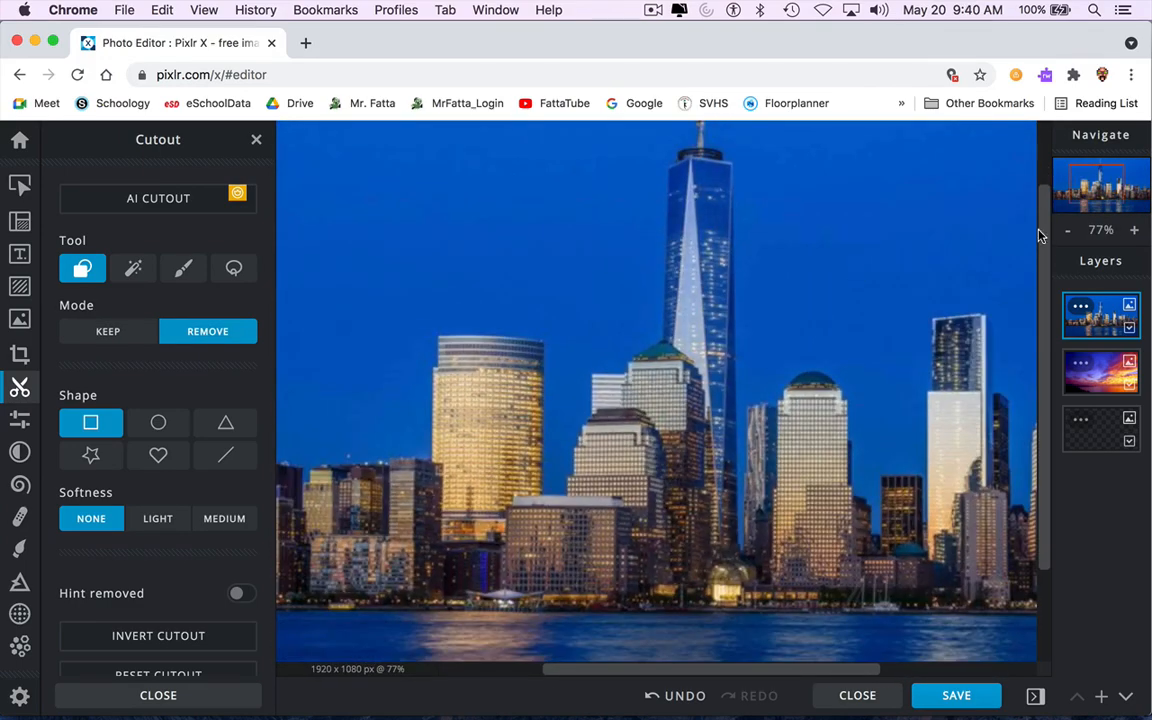
{"action": "left_click", "coordinate": [1135, 233]}
{"action": "left_click", "coordinate": [1135, 233]}
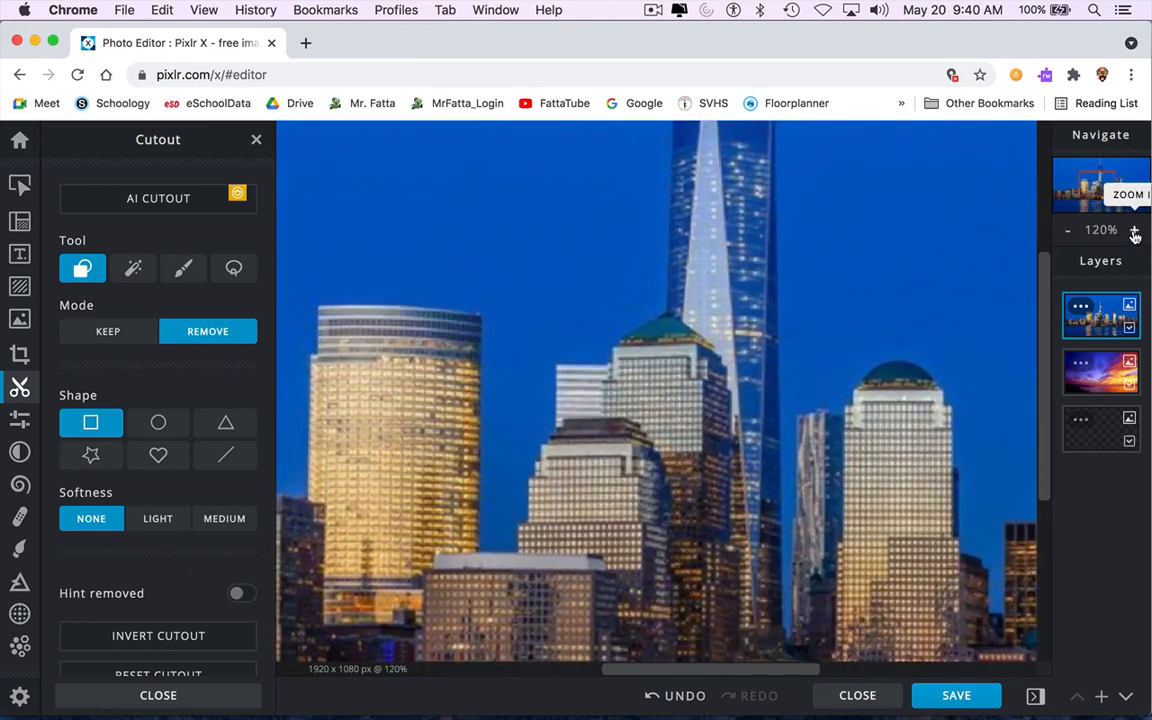
{"action": "left_click", "coordinate": [1135, 233]}
{"action": "left_click", "coordinate": [1135, 233]}
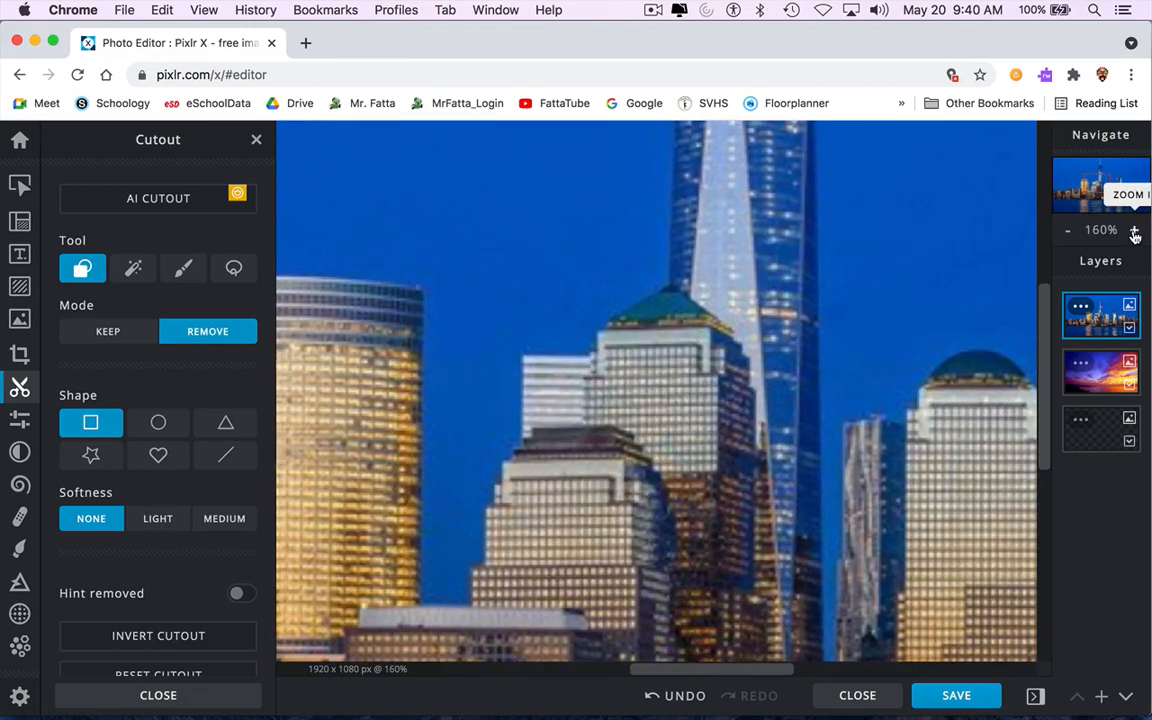
{"action": "mouse_move", "coordinate": [1100, 190]}
{"action": "left_mouse_down"}
{"action": "mouse_move", "coordinate": [1101, 178]}
{"action": "mouse_move", "coordinate": [1098, 188]}
{"action": "left_mouse_up"}
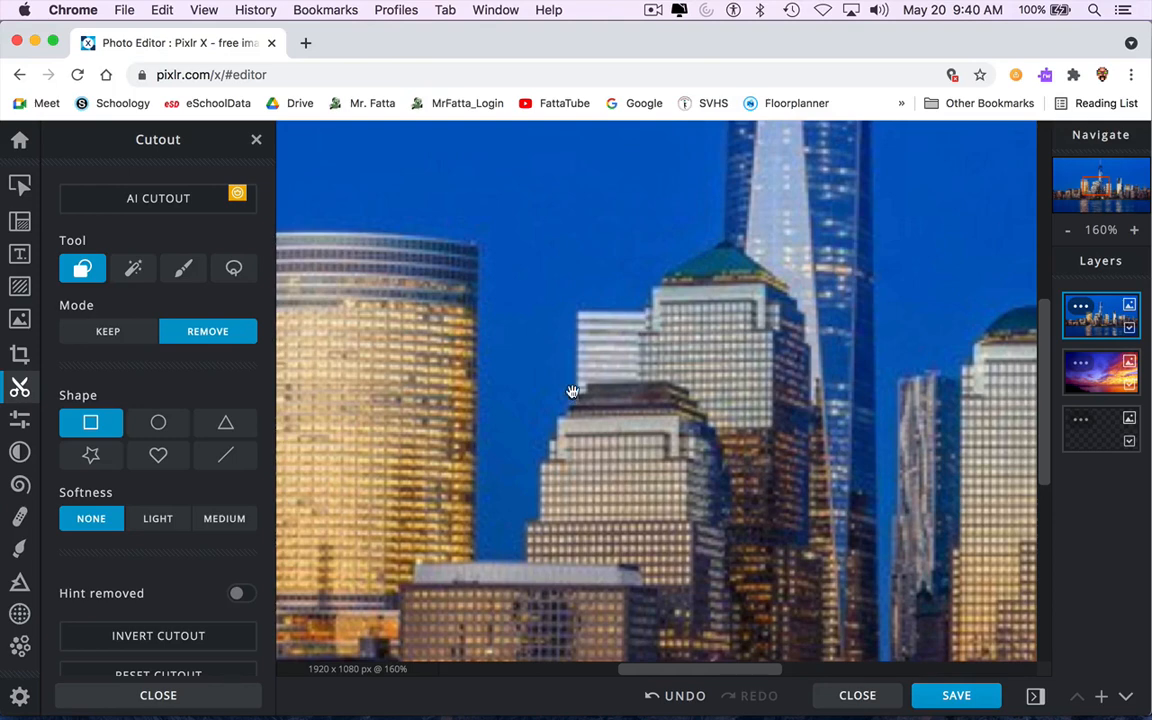
{"action": "left_click_drag", "start_coordinate": [572, 391], "coordinate": [530, 417]}
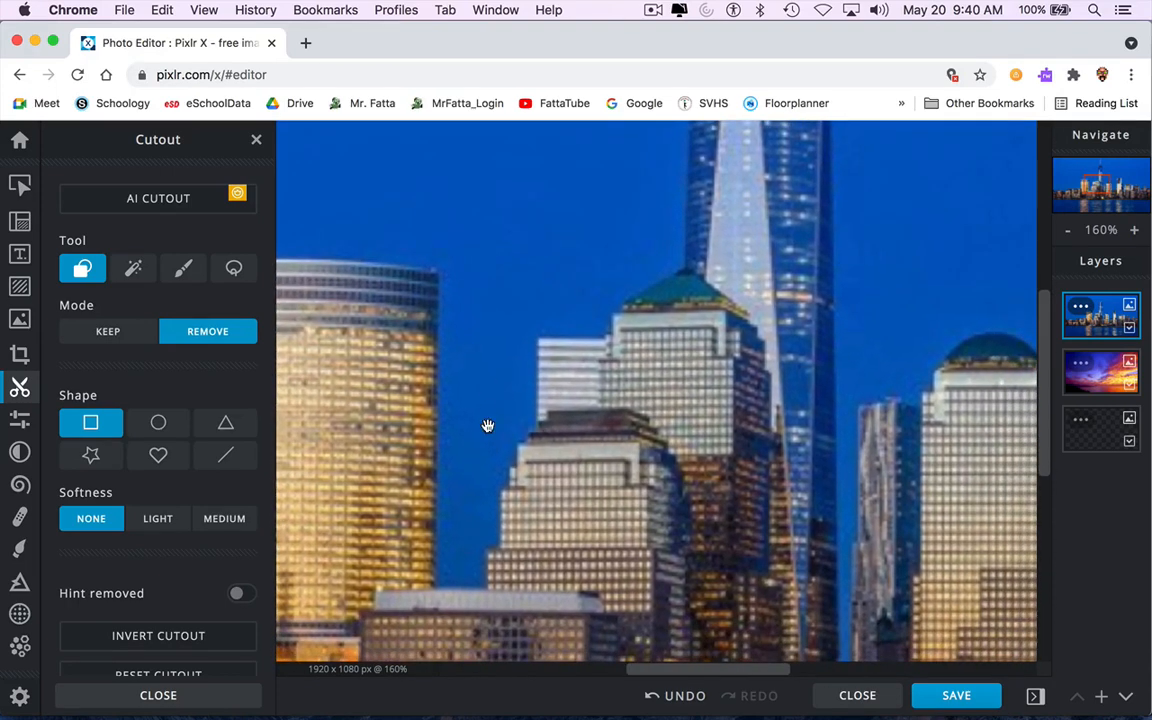
{"action": "mouse_move", "coordinate": [682, 404]}
{"action": "left_mouse_down"}
{"action": "mouse_move", "coordinate": [588, 407]}
{"action": "mouse_move", "coordinate": [712, 375]}
{"action": "mouse_move", "coordinate": [697, 404]}
{"action": "left_mouse_up"}
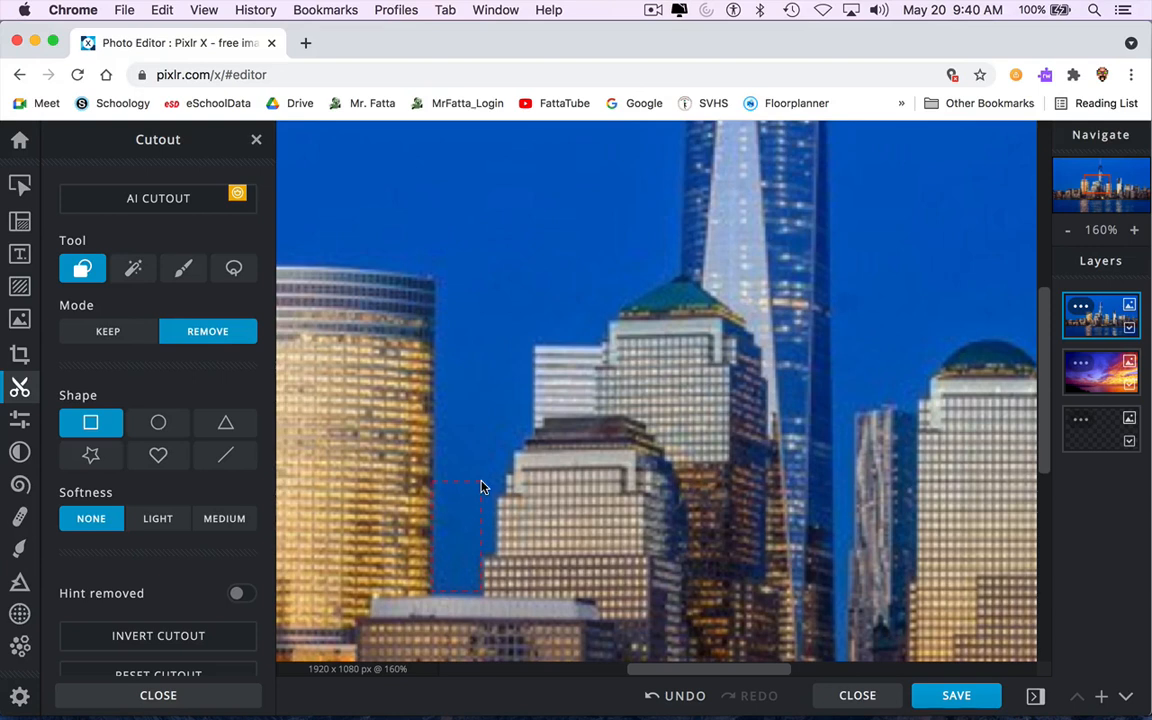
Remove a tall rectangle of sky between the left tower and the middle buildings.
{"action": "left_click_drag", "start_coordinate": [481, 488], "coordinate": [482, 488]}
{"action": "key", "text": "super+z"}
{"action": "left_click_drag", "start_coordinate": [455, 572], "coordinate": [478, 474]}
{"action": "left_click_drag", "start_coordinate": [487, 267], "coordinate": [490, 174]}
{"action": "left_click_drag", "start_coordinate": [486, 176], "coordinate": [486, 176]}
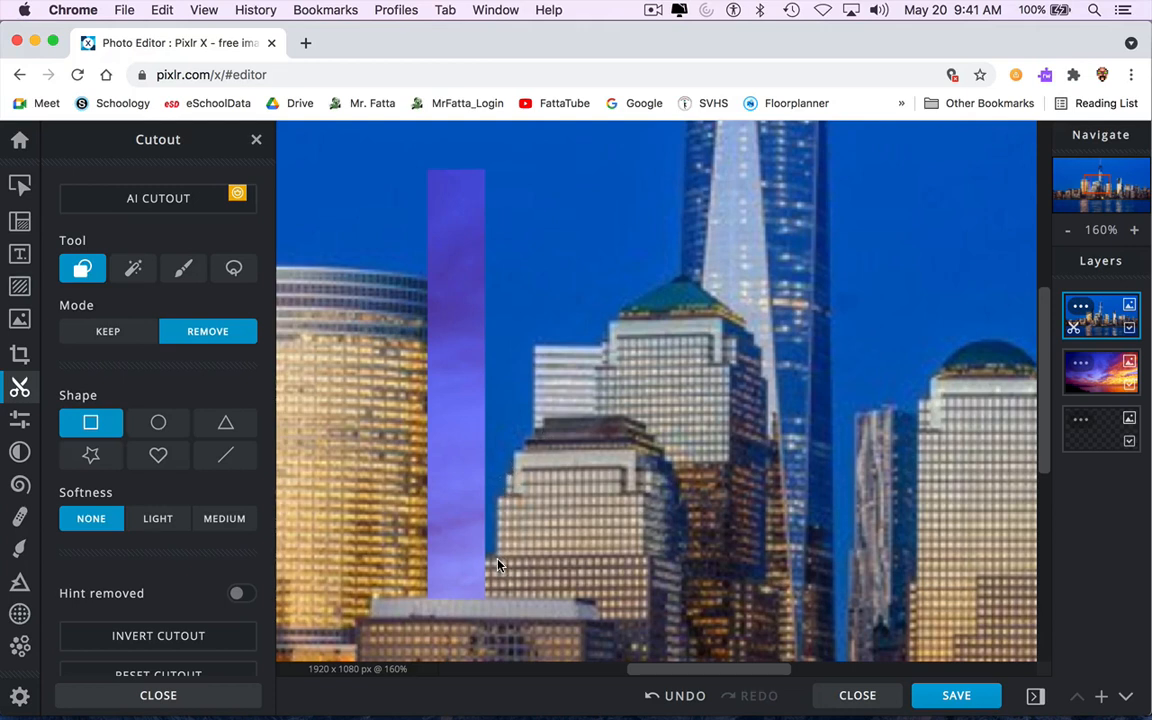
Remove another rectangle of sky beside the middle building, extending the cut area upward.
{"action": "left_click_drag", "start_coordinate": [475, 517], "coordinate": [466, 135]}
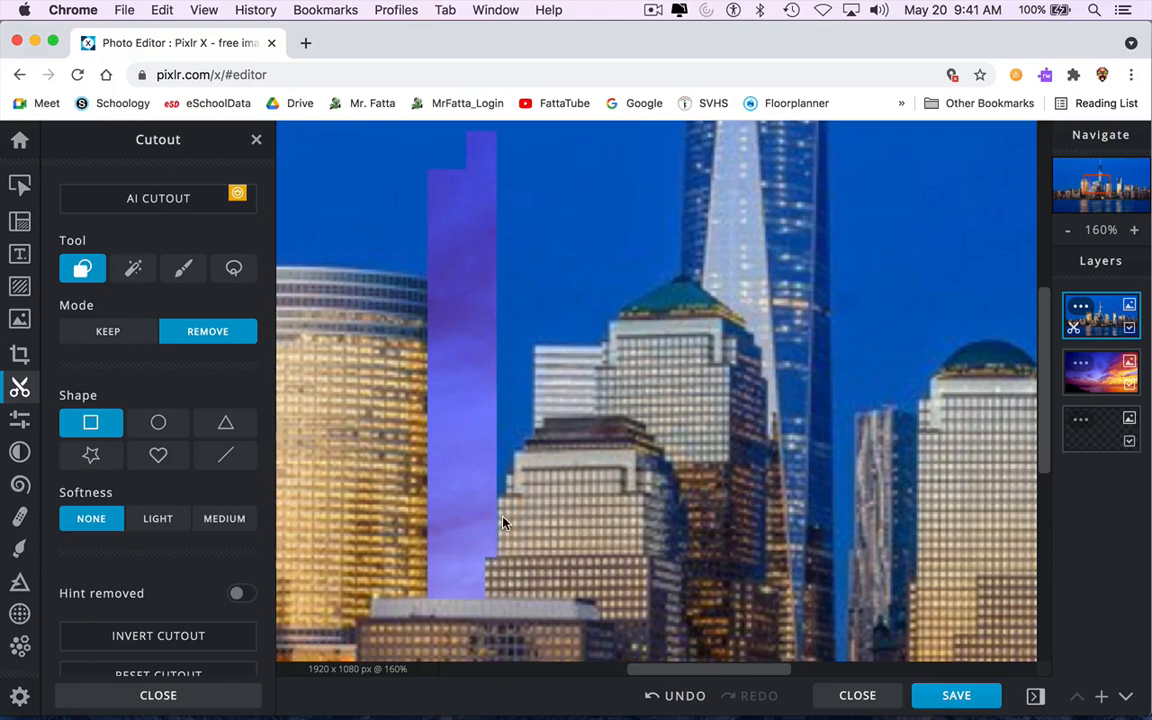
{"action": "scroll", "coordinate": [503, 522], "scroll_direction": "up", "scroll_amount": 10}
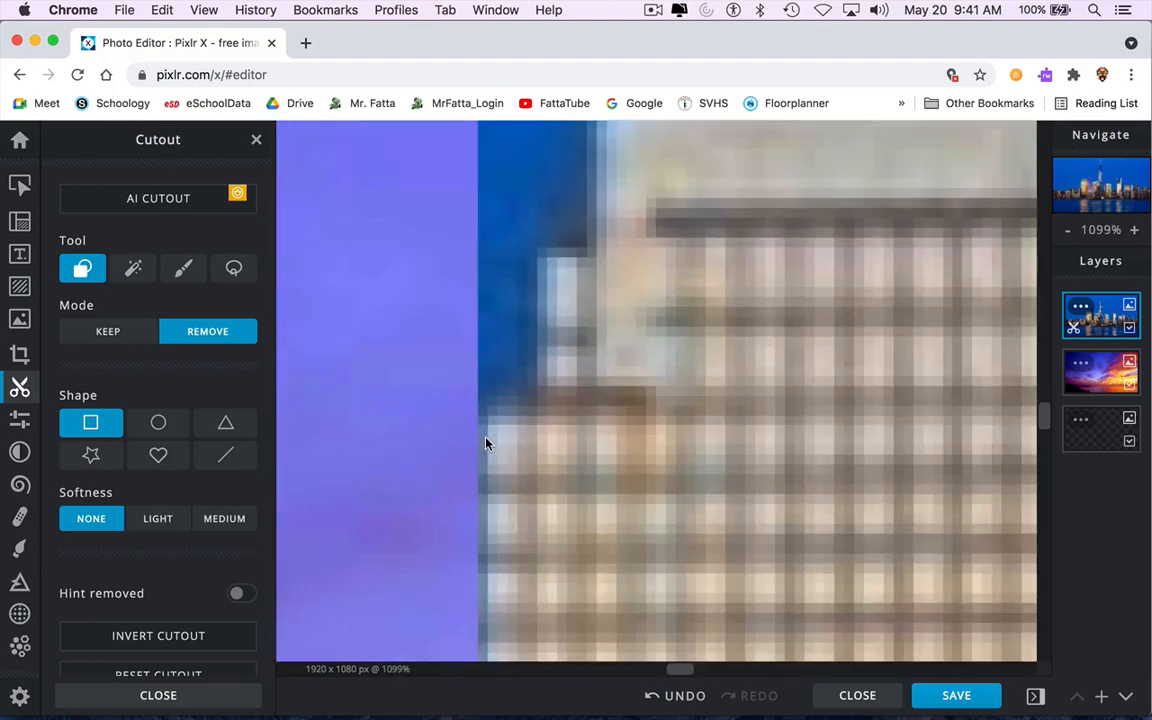
Remove two more narrow rectangles of sky along the left edge of the middle building, widening the earlier cut.
{"action": "scroll", "coordinate": [484, 510], "scroll_direction": "down", "scroll_amount": 5}
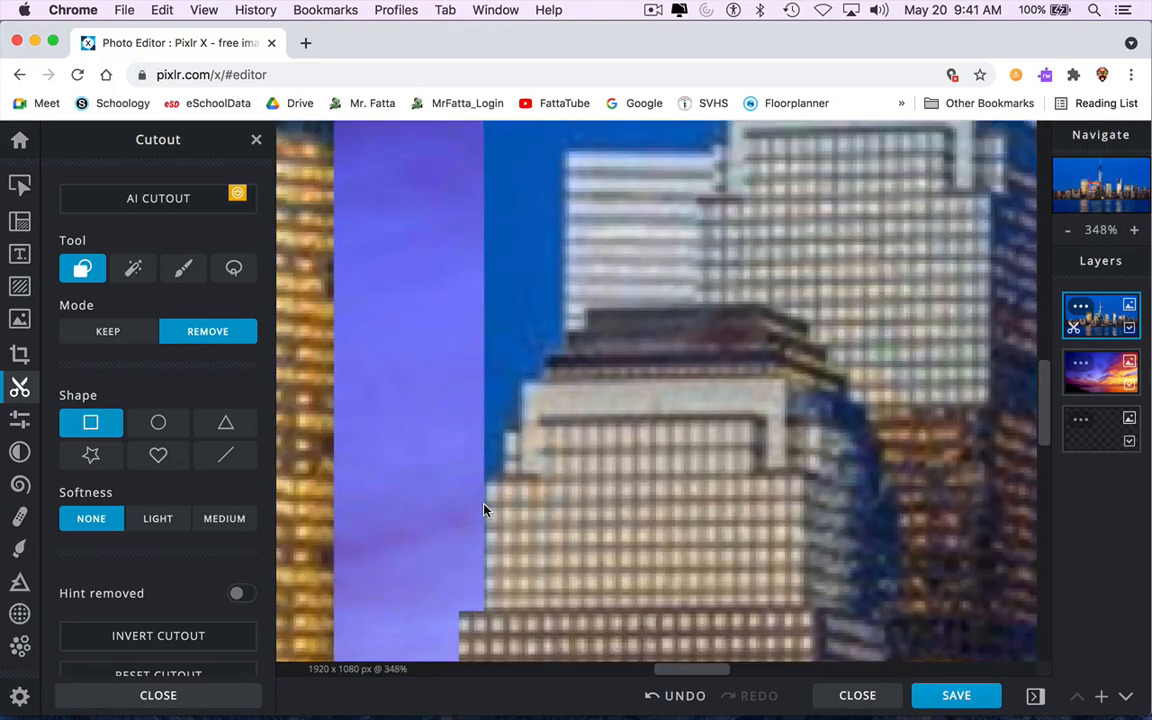
{"action": "scroll", "coordinate": [484, 510], "scroll_direction": "down", "scroll_amount": 3}
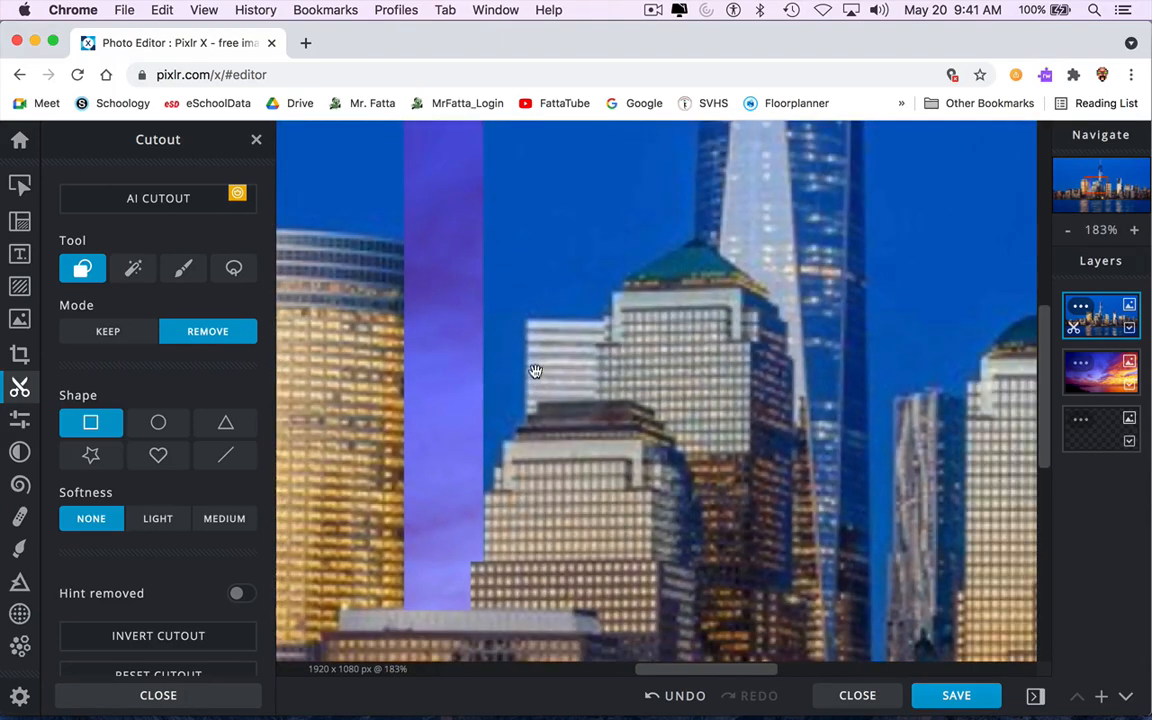
{"action": "left_click_drag", "start_coordinate": [536, 360], "coordinate": [518, 400]}
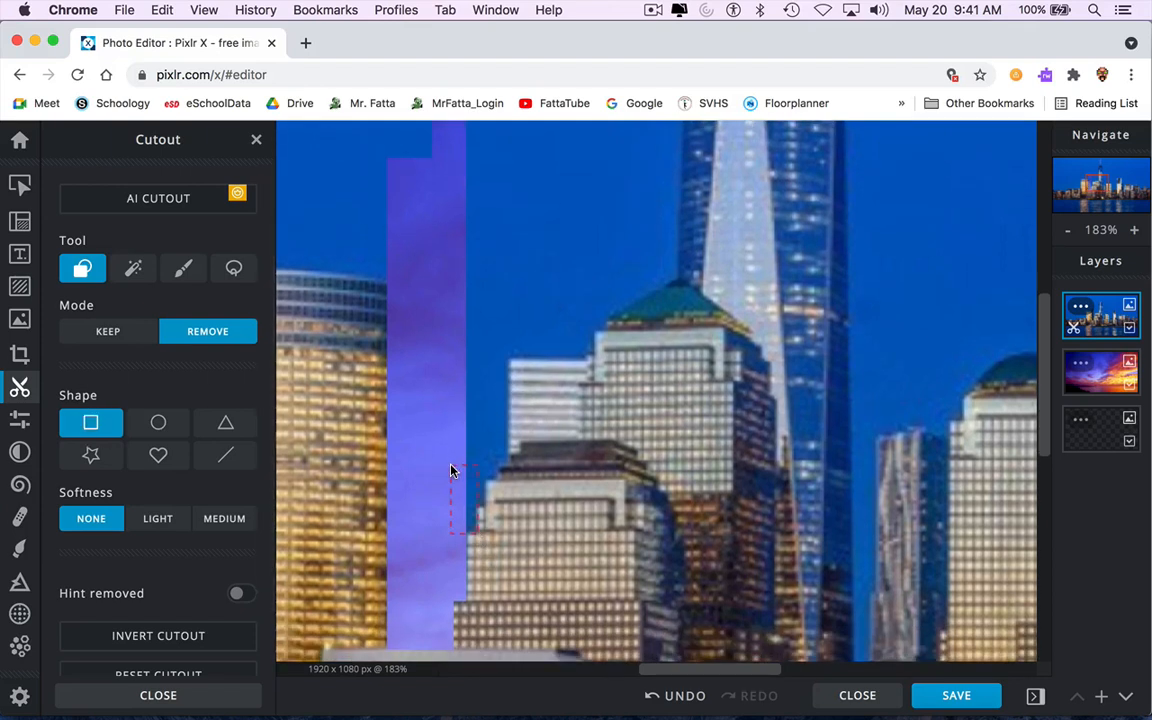
{"action": "left_click_drag", "start_coordinate": [451, 470], "coordinate": [434, 218]}
{"action": "left_click_drag", "start_coordinate": [455, 135], "coordinate": [457, 132]}
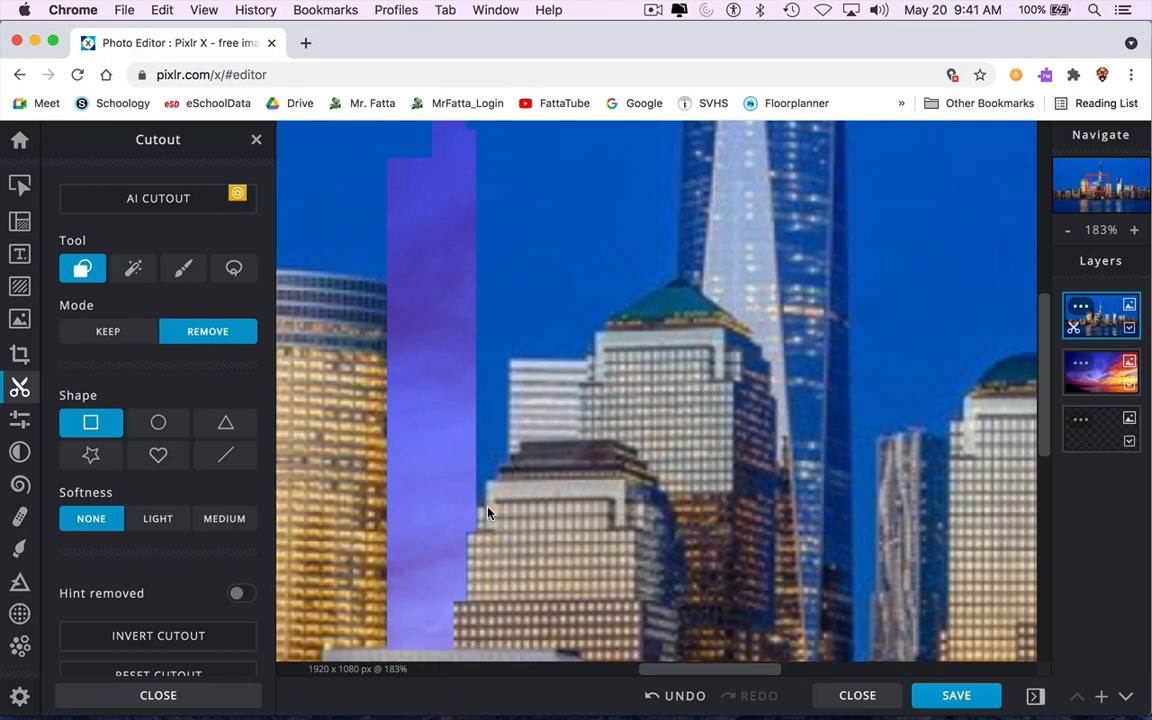
{"action": "left_click_drag", "start_coordinate": [453, 453], "coordinate": [463, 130]}
{"action": "left_click_drag", "start_coordinate": [463, 136], "coordinate": [463, 134]}
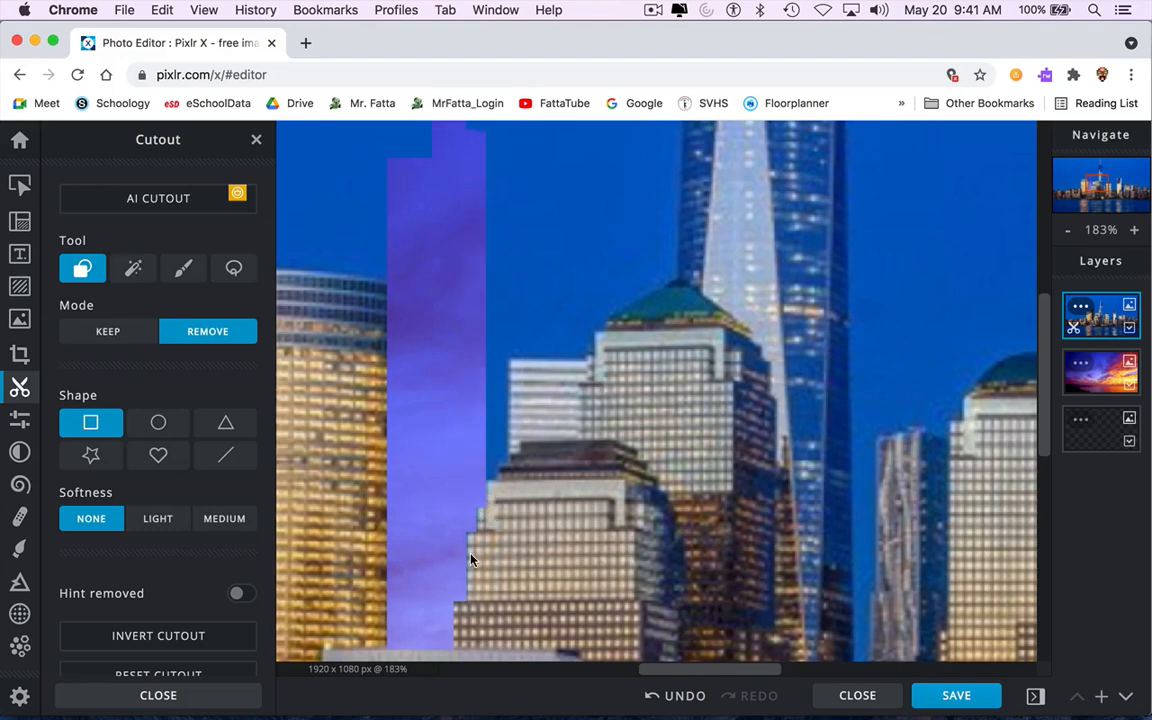
Remove large rectangles of sky above the middle buildings, extending the cut up to the image top beside the spire tower.
{"action": "scroll", "coordinate": [471, 560], "scroll_direction": "up", "scroll_amount": 3}
{"action": "scroll", "coordinate": [471, 560], "scroll_direction": "down", "scroll_amount": 10}
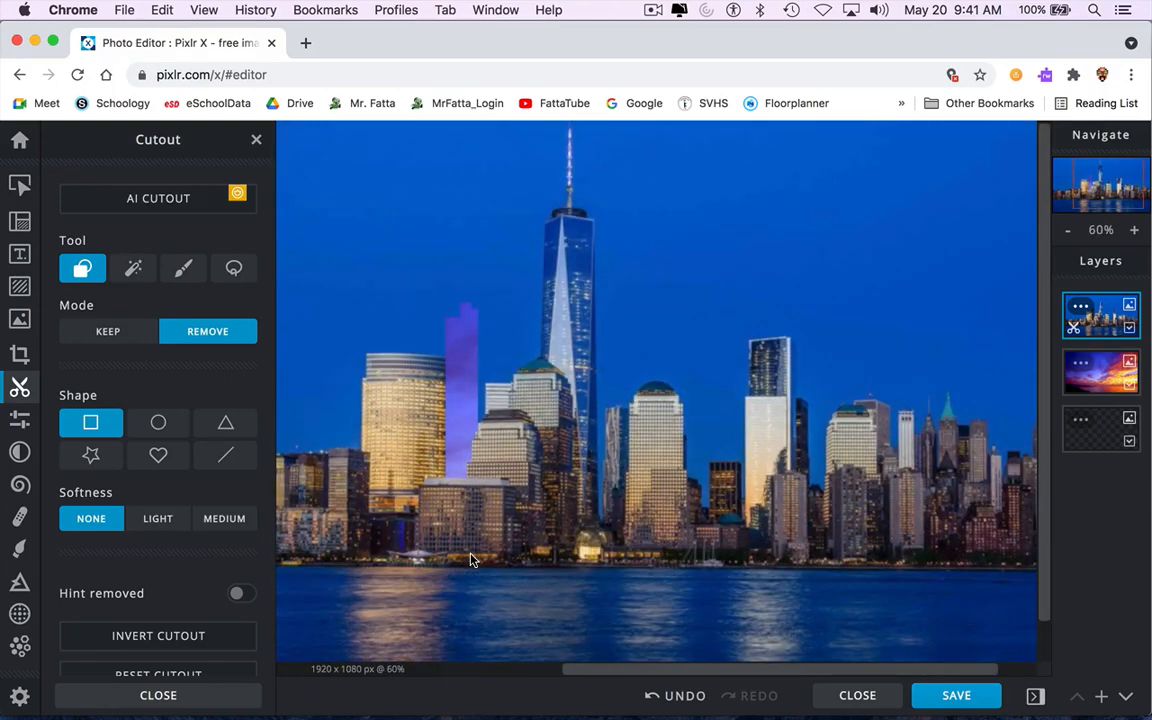
{"action": "scroll", "coordinate": [471, 560], "scroll_direction": "up", "scroll_amount": 10}
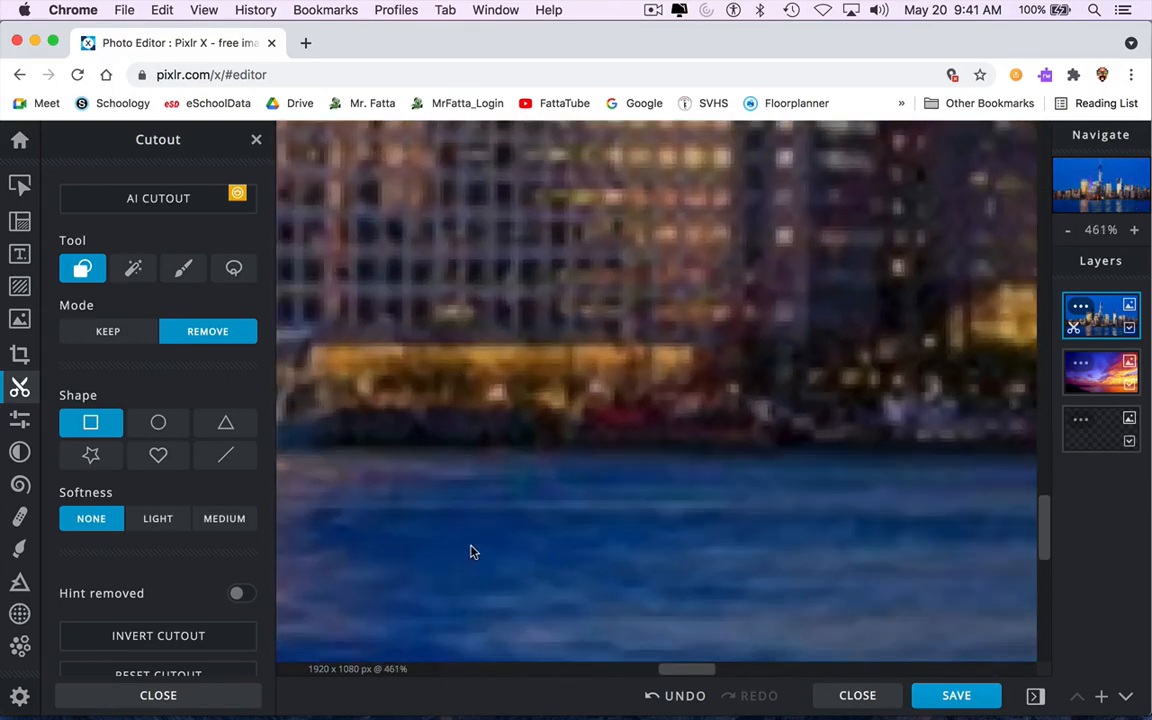
{"action": "left_click_drag", "start_coordinate": [591, 265], "coordinate": [592, 400]}
{"action": "scroll", "coordinate": [617, 411], "scroll_direction": "up", "scroll_amount": 10}
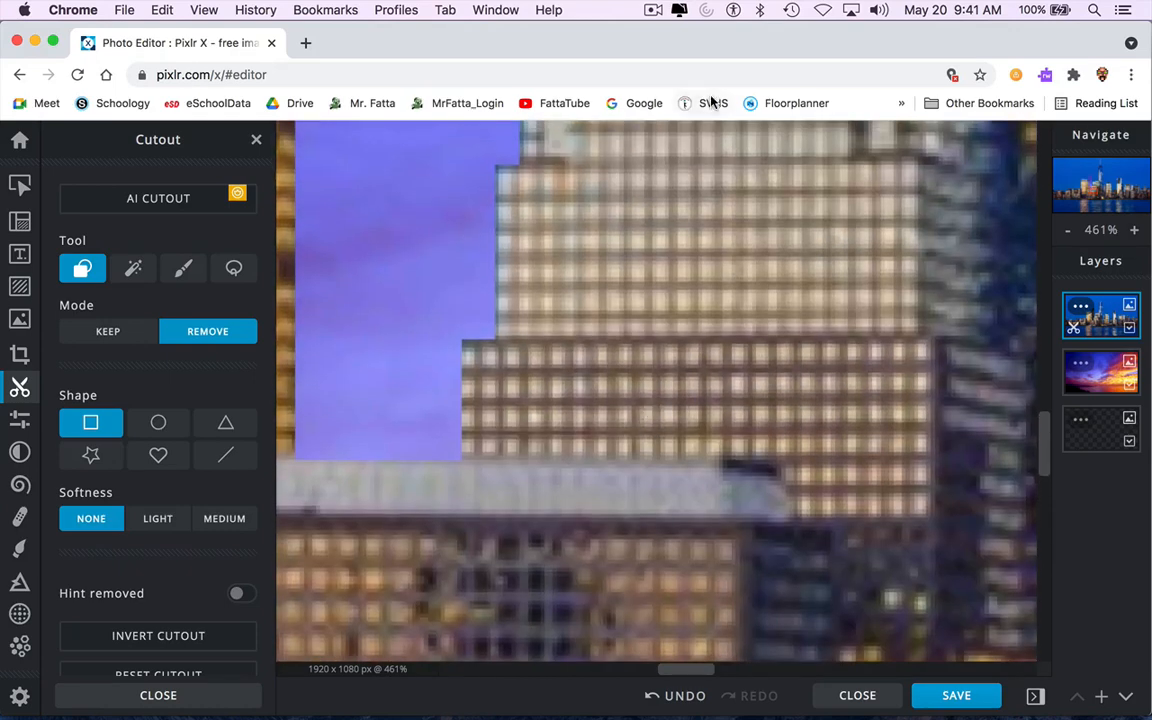
{"action": "left_click", "coordinate": [710, 101]}
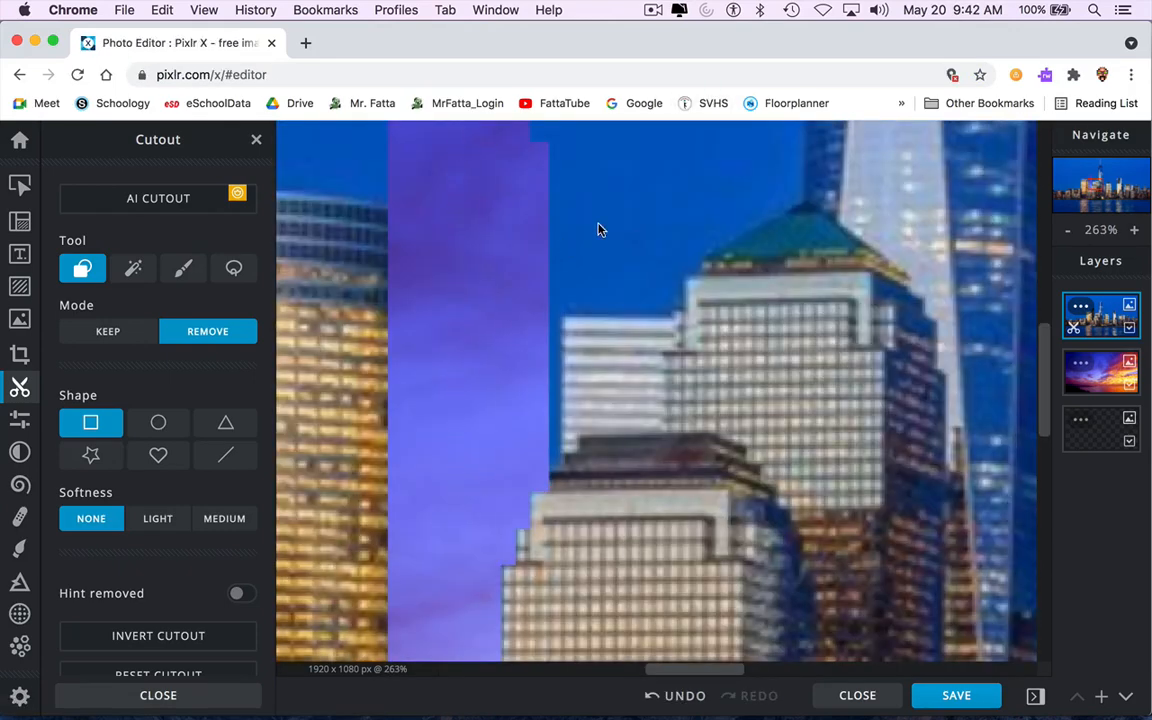
{"action": "left_click_drag", "start_coordinate": [599, 229], "coordinate": [594, 291]}
{"action": "left_click_drag", "start_coordinate": [468, 581], "coordinate": [378, 168]}
{"action": "left_click_drag", "start_coordinate": [590, 428], "coordinate": [391, 137]}
{"action": "left_click_drag", "start_coordinate": [535, 281], "coordinate": [532, 278]}
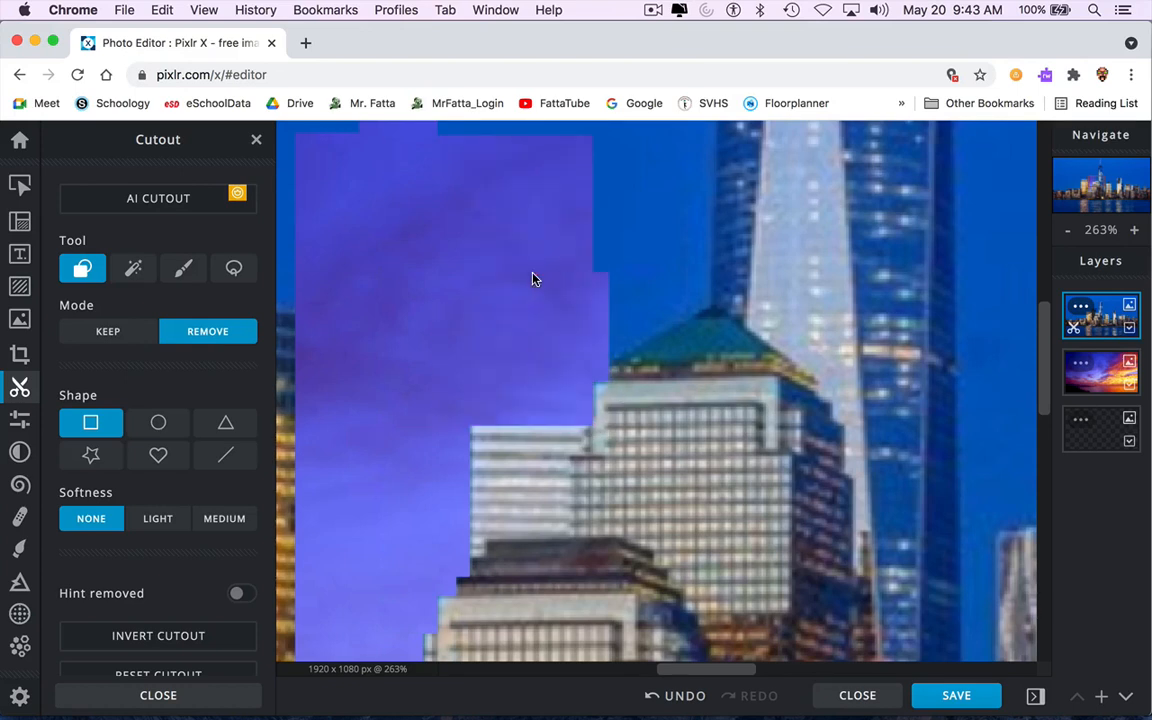
Switch to the triangle shape and remove a sliver of sky above the middle building's sloped roof.
{"action": "scroll", "coordinate": [532, 278], "scroll_direction": "up", "scroll_amount": 3}
{"action": "scroll", "coordinate": [532, 278], "scroll_direction": "right", "scroll_amount": 3}
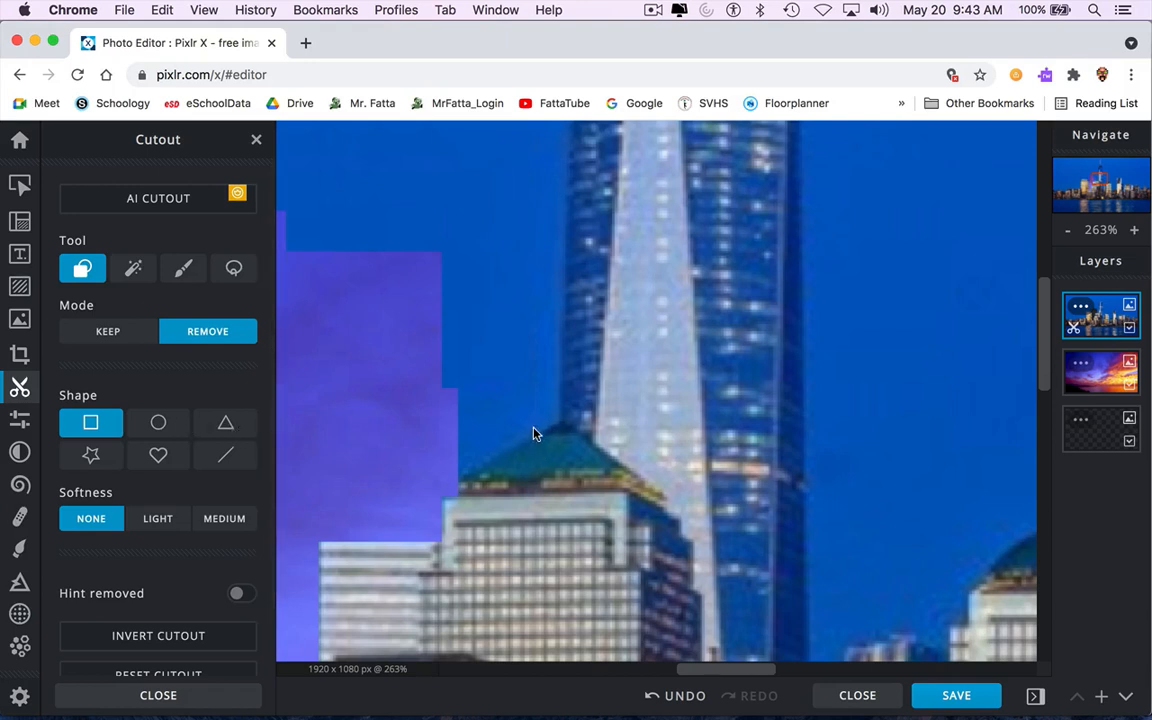
{"action": "left_click", "coordinate": [231, 430]}
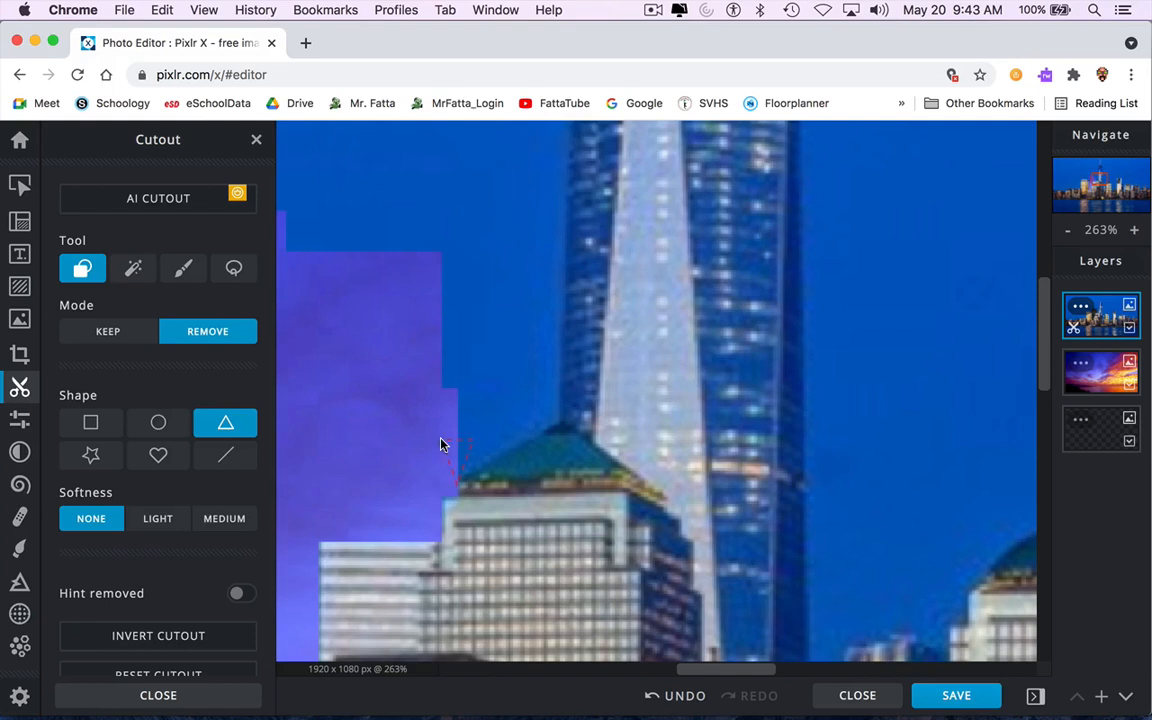
{"action": "left_click_drag", "start_coordinate": [441, 444], "coordinate": [356, 400]}
{"action": "left_click_drag", "start_coordinate": [353, 427], "coordinate": [353, 427]}
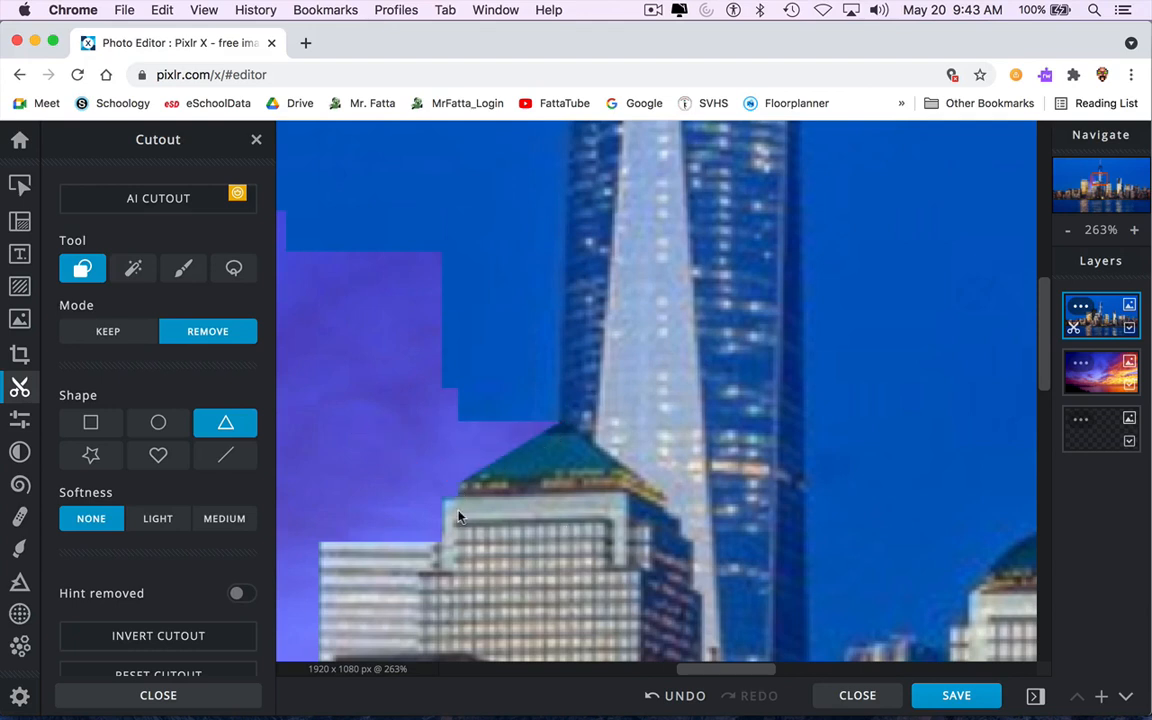
Switch back to the rectangle shape and remove a tall rectangle of sky between the left tower and the spire tower.
{"action": "scroll", "coordinate": [694, 309], "scroll_direction": "up", "scroll_amount": 5}
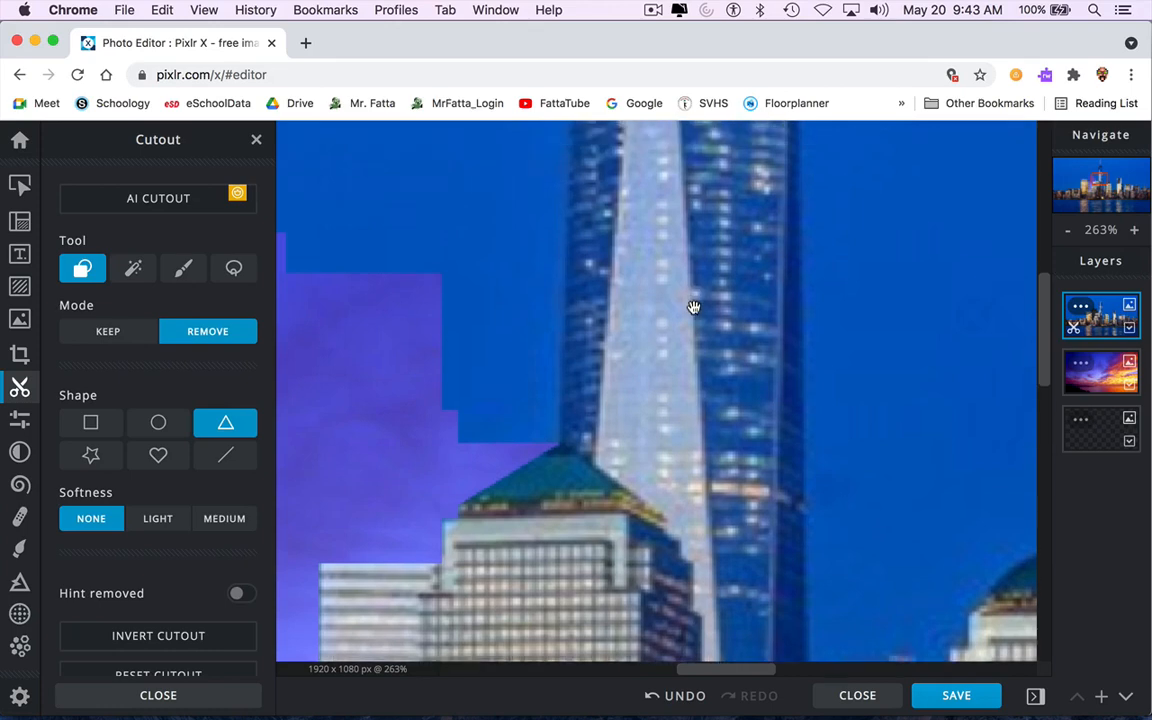
{"action": "scroll", "coordinate": [660, 411], "scroll_direction": "down", "scroll_amount": 10}
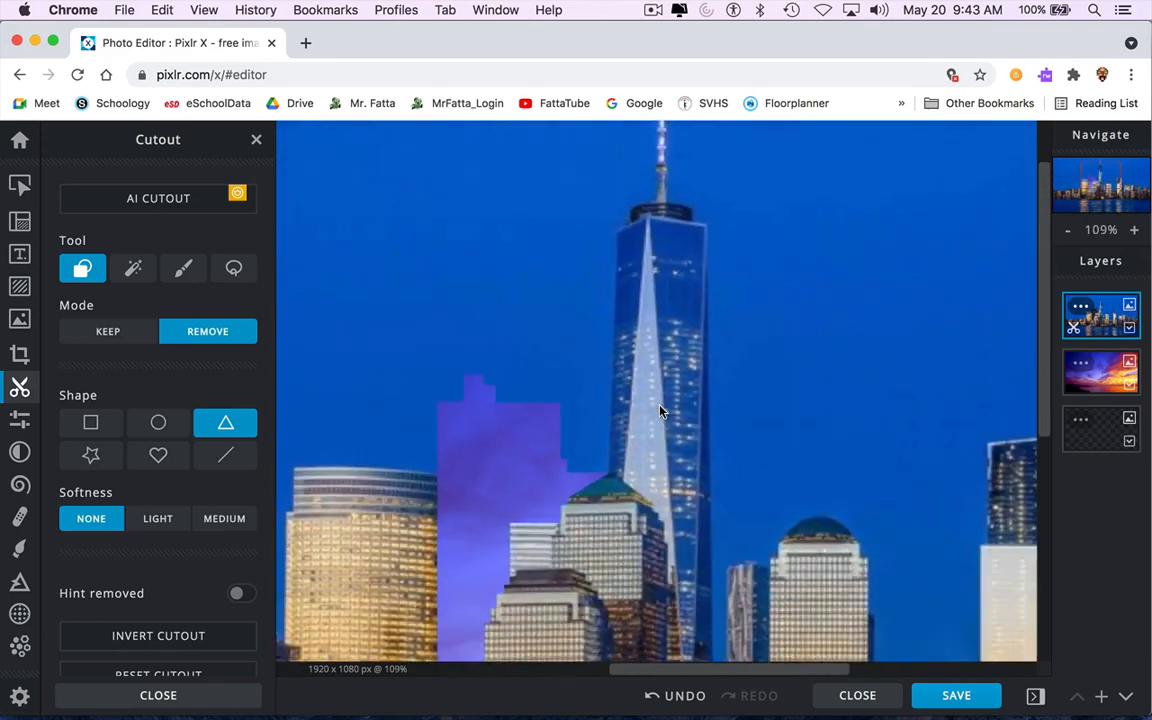
{"action": "left_click_drag", "start_coordinate": [715, 335], "coordinate": [578, 348]}
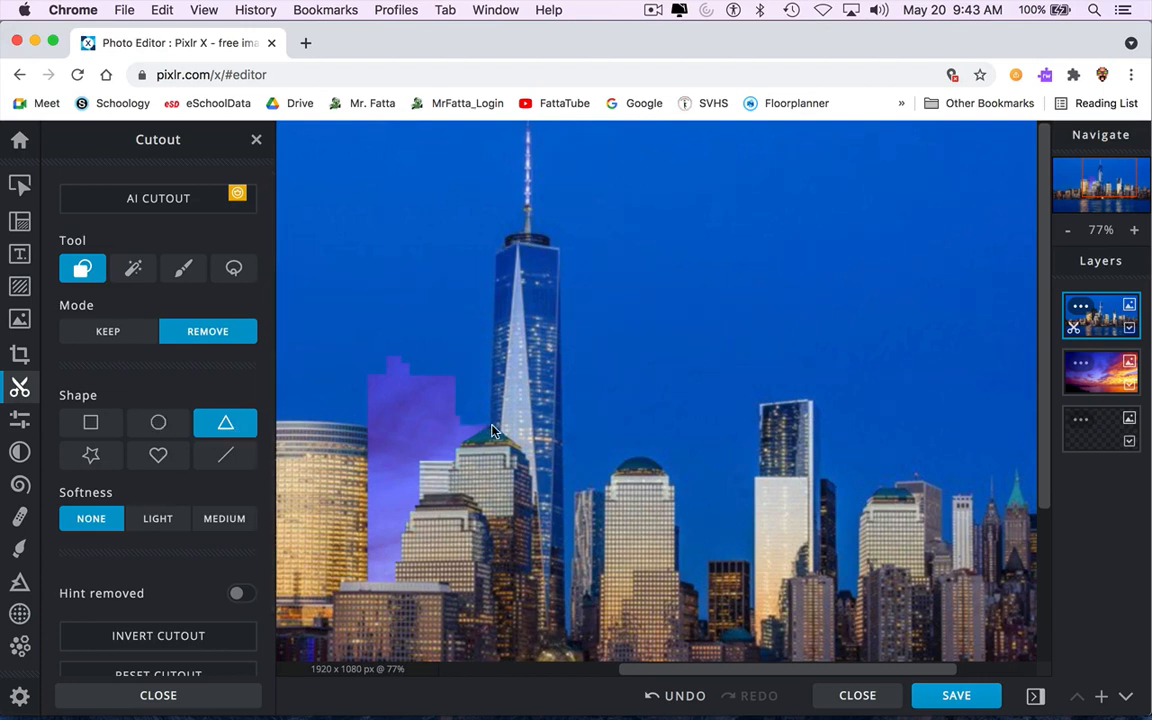
{"action": "left_click_drag", "start_coordinate": [490, 430], "coordinate": [478, 256]}
{"action": "left_click_drag", "start_coordinate": [479, 257], "coordinate": [479, 217]}
{"action": "left_click_drag", "start_coordinate": [479, 217], "coordinate": [479, 217]}
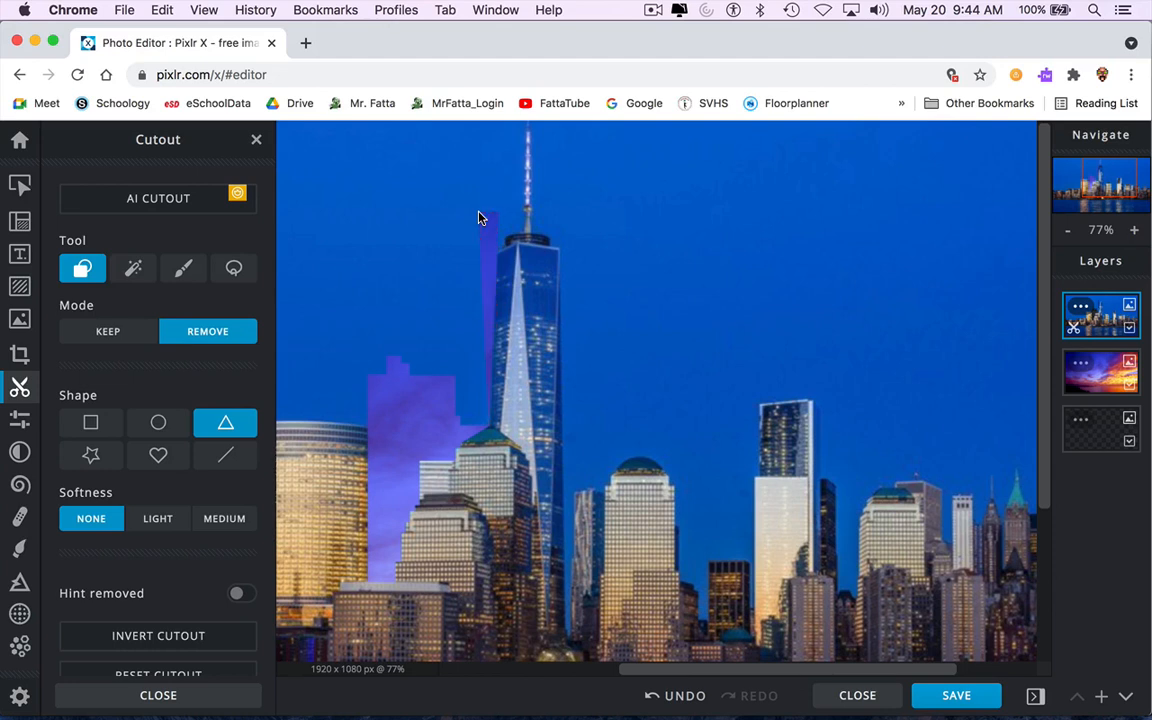
{"action": "left_click", "coordinate": [90, 422]}
{"action": "left_click_drag", "start_coordinate": [497, 430], "coordinate": [368, 209]}
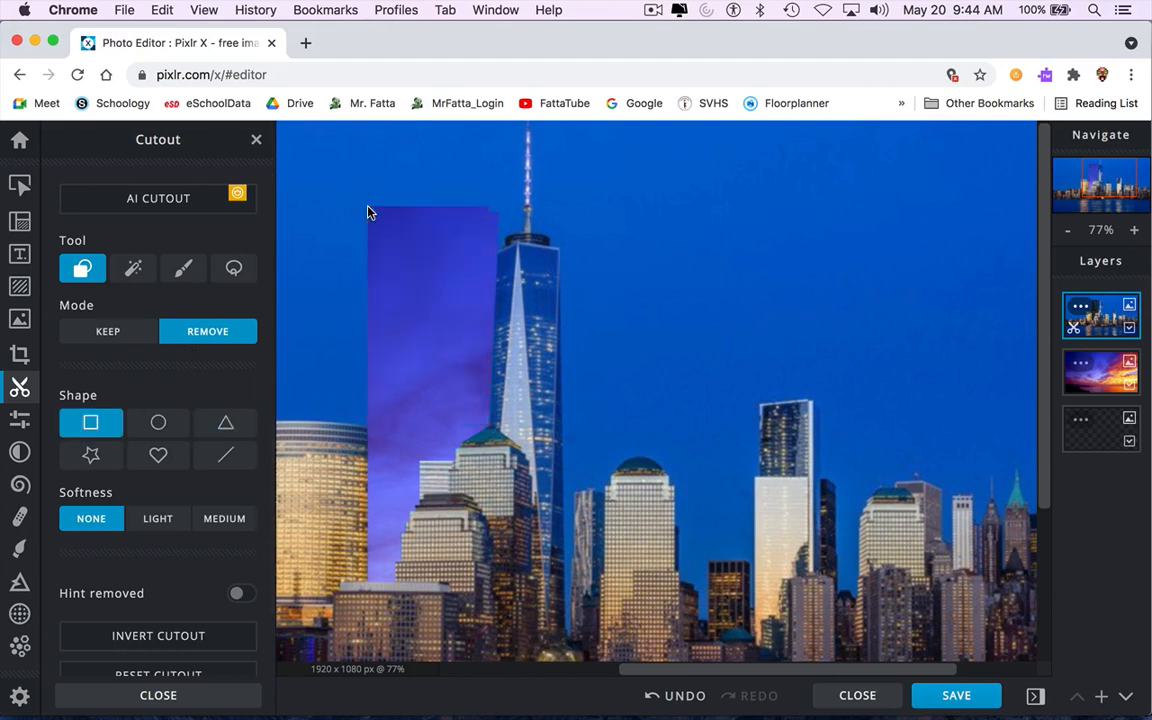
Remove a narrow vertical strip of sky between the spire tower and the neighbouring building.
{"action": "scroll", "coordinate": [484, 441], "scroll_direction": "up", "scroll_amount": 5}
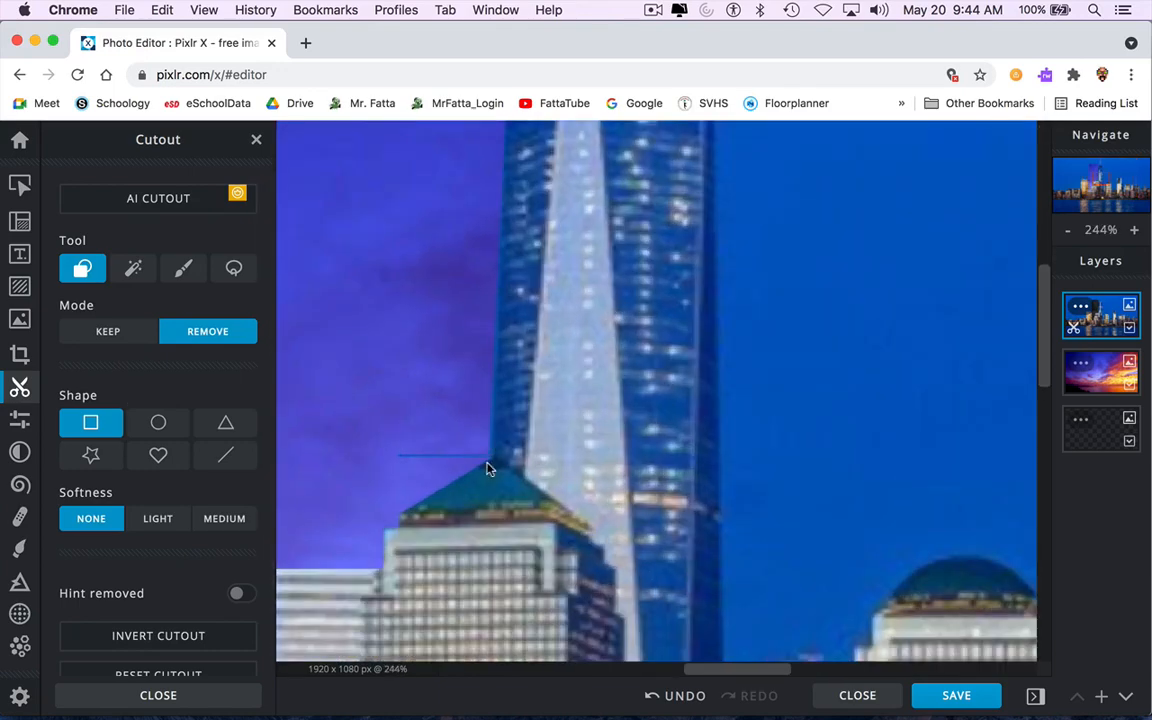
{"action": "scroll", "coordinate": [828, 463], "scroll_direction": "down", "scroll_amount": 5}
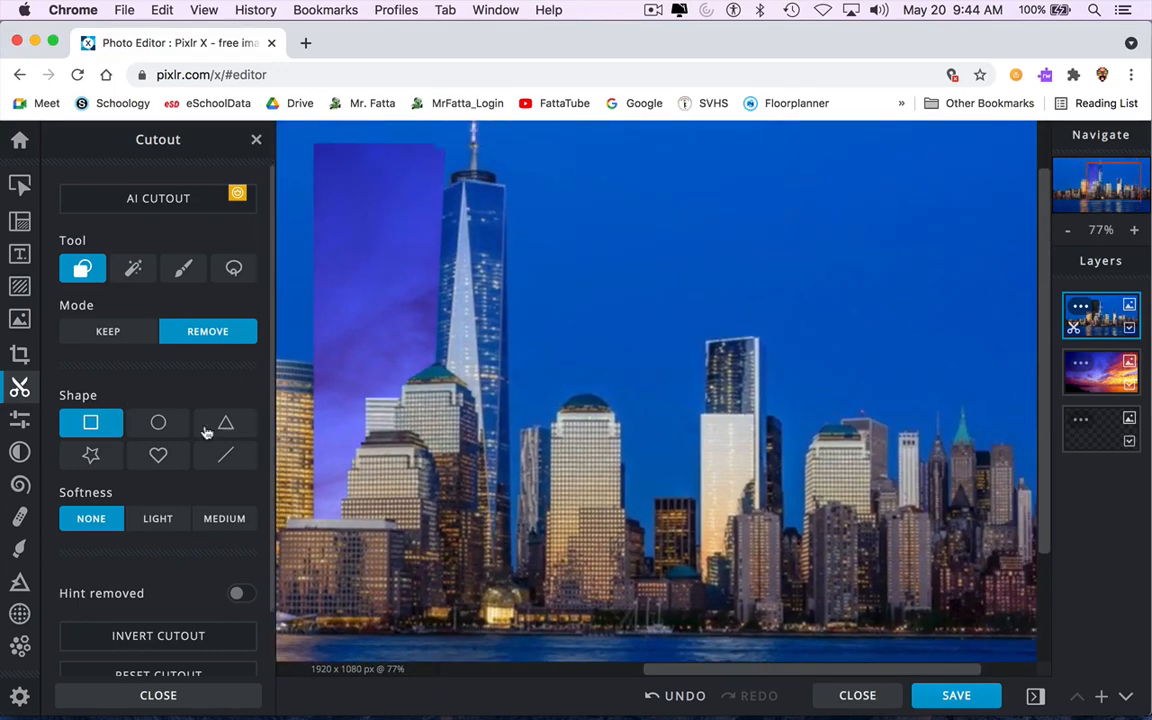
{"action": "left_click", "coordinate": [226, 422]}
{"action": "left_click_drag", "start_coordinate": [519, 560], "coordinate": [517, 165]}
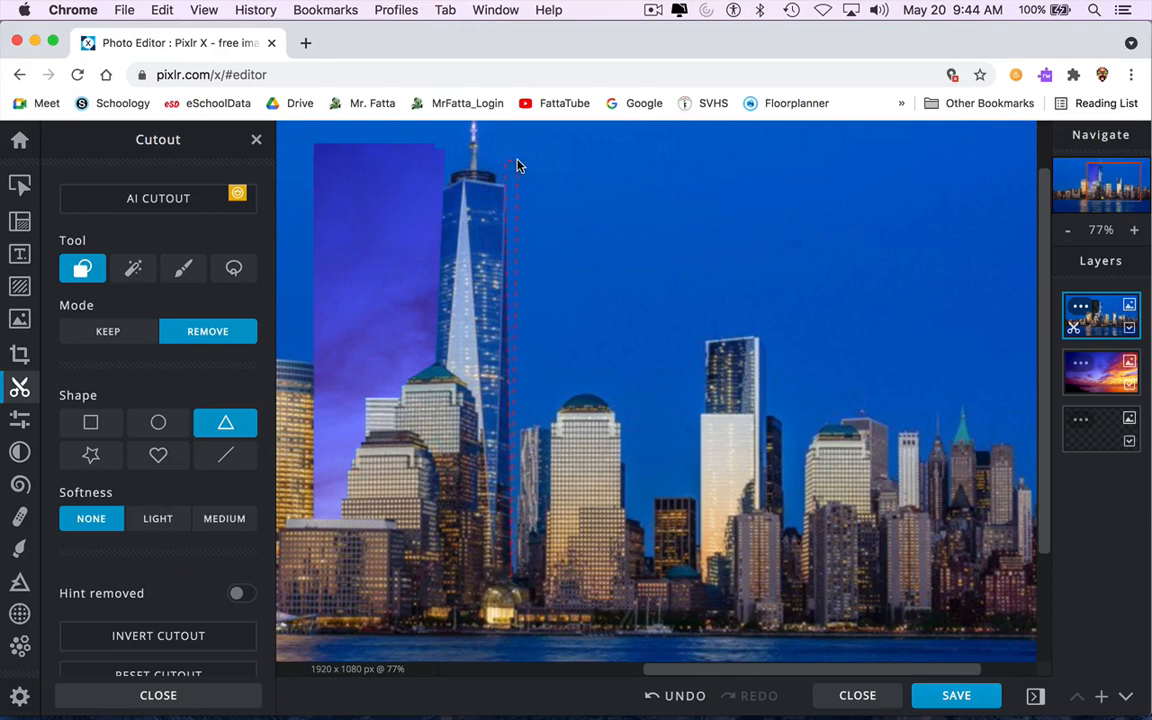
{"action": "left_click", "coordinate": [90, 422]}
{"action": "scroll", "coordinate": [513, 579], "scroll_direction": "up", "scroll_amount": 1}
{"action": "scroll", "coordinate": [510, 581], "scroll_direction": "up", "scroll_amount": 3}
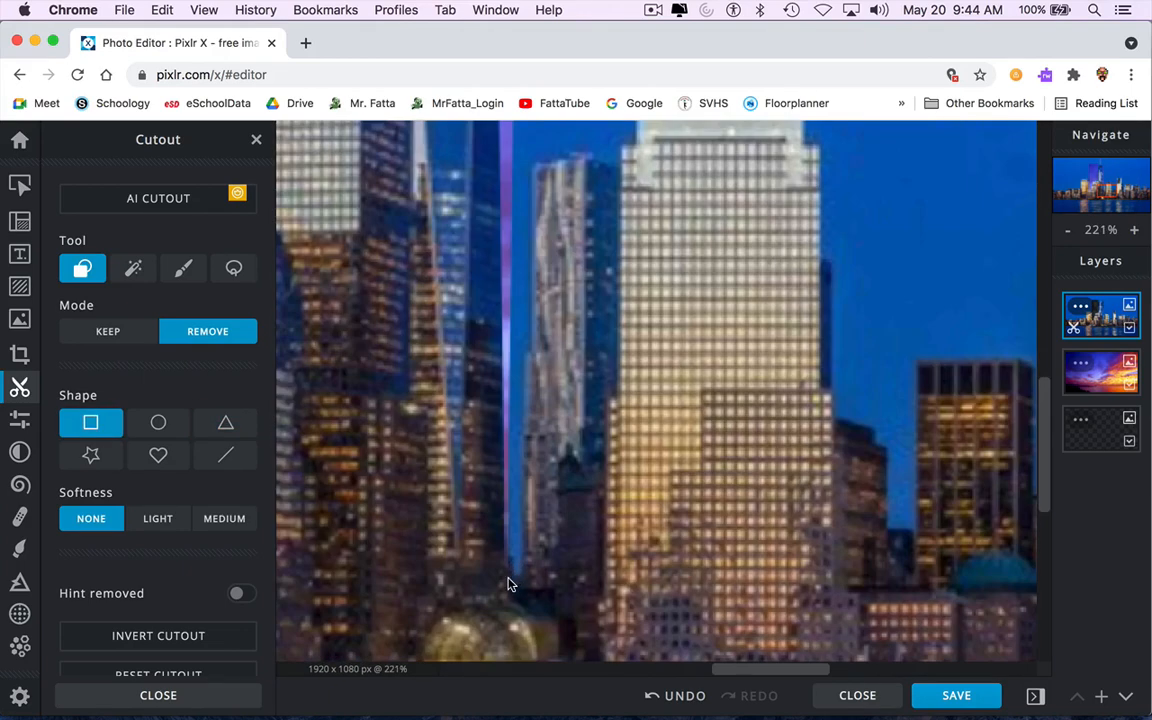
{"action": "left_click_drag", "start_coordinate": [523, 503], "coordinate": [508, 148]}
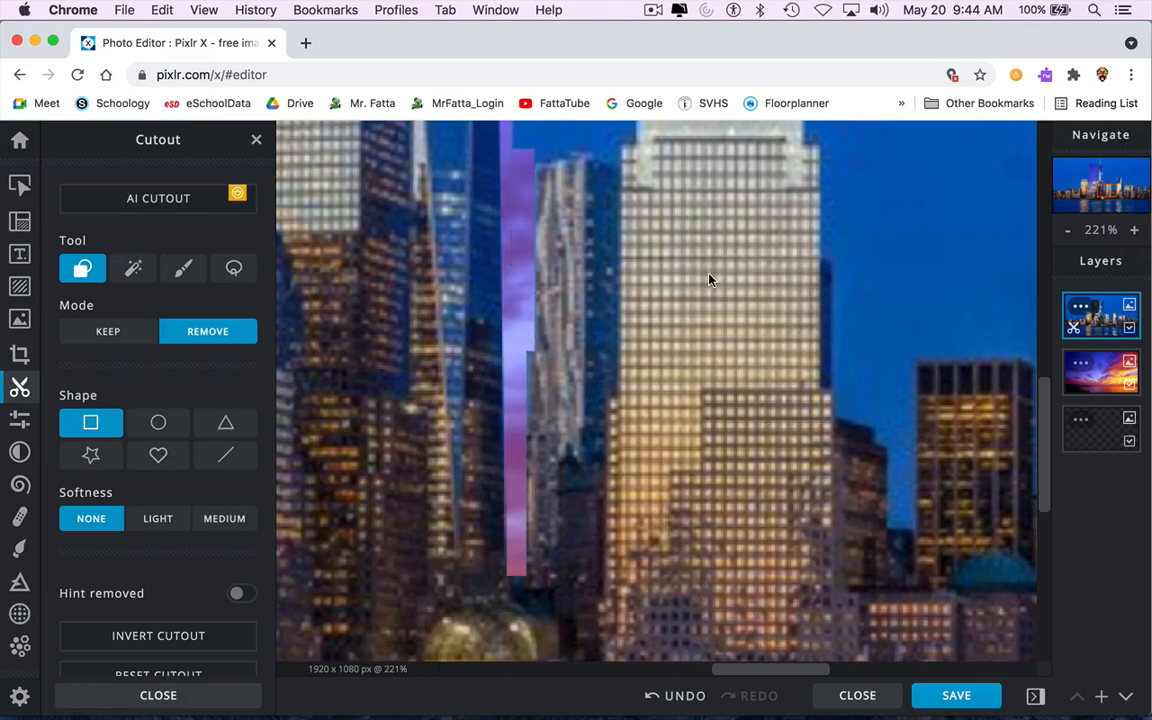
Remove the sky around the domed building right of the spire tower with several cutouts, undoing one triangle attempt.
{"action": "left_click_drag", "start_coordinate": [713, 271], "coordinate": [640, 621]}
{"action": "left_click", "coordinate": [225, 422]}
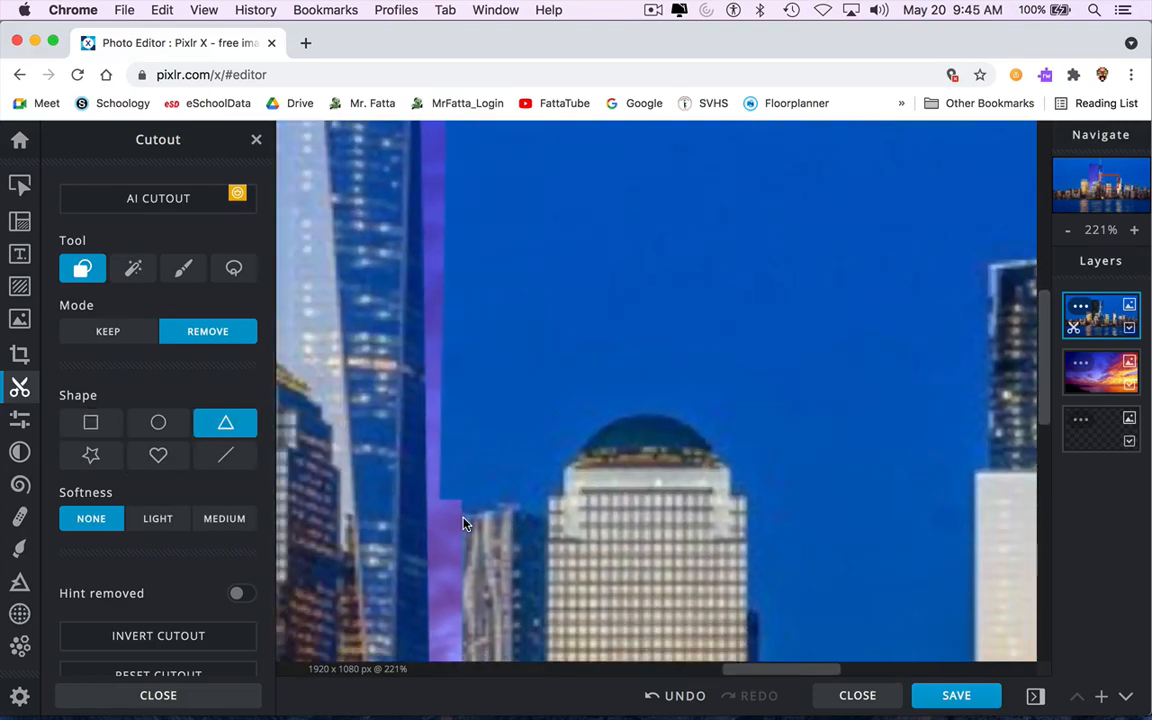
{"action": "mouse_move", "coordinate": [463, 518]}
{"action": "left_mouse_down"}
{"action": "mouse_move", "coordinate": [355, 484]}
{"action": "mouse_move", "coordinate": [430, 508]}
{"action": "mouse_move", "coordinate": [458, 495]}
{"action": "mouse_move", "coordinate": [447, 501]}
{"action": "left_mouse_up"}
{"action": "left_click_drag", "start_coordinate": [591, 523], "coordinate": [443, 157]}
{"action": "key", "text": "super+z"}
{"action": "left_click", "coordinate": [90, 422]}
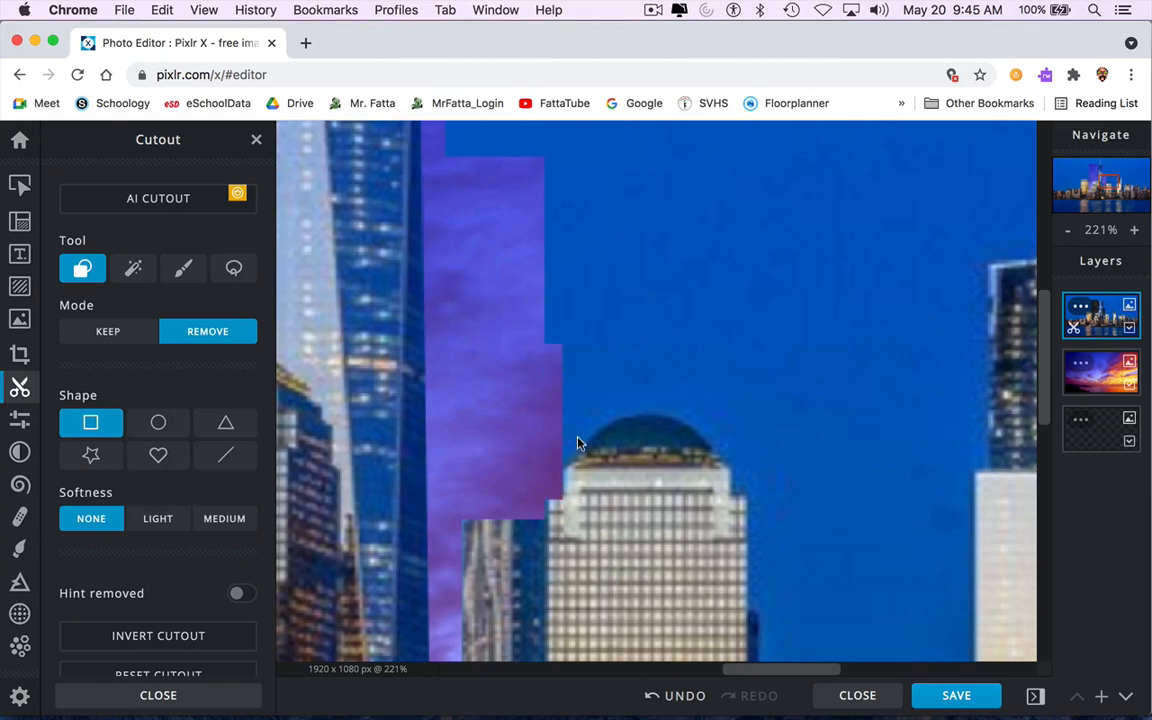
{"action": "left_click_drag", "start_coordinate": [582, 458], "coordinate": [530, 288]}
{"action": "left_click_drag", "start_coordinate": [712, 466], "coordinate": [840, 255]}
{"action": "left_click_drag", "start_coordinate": [564, 460], "coordinate": [757, 307]}
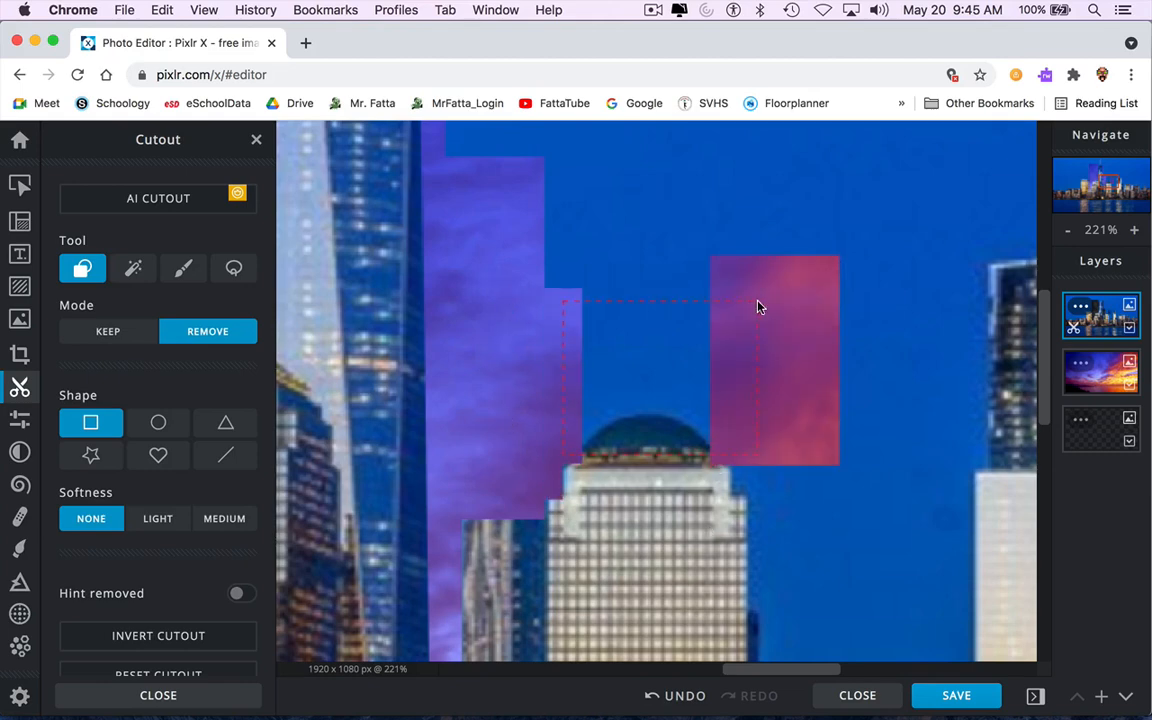
{"action": "left_click_drag", "start_coordinate": [736, 259], "coordinate": [738, 258]}
Remove a narrow strip and an adjoining rectangle of sky beside the tall building left of the white skyscraper.
{"action": "scroll", "coordinate": [789, 483], "scroll_direction": "down", "scroll_amount": 5}
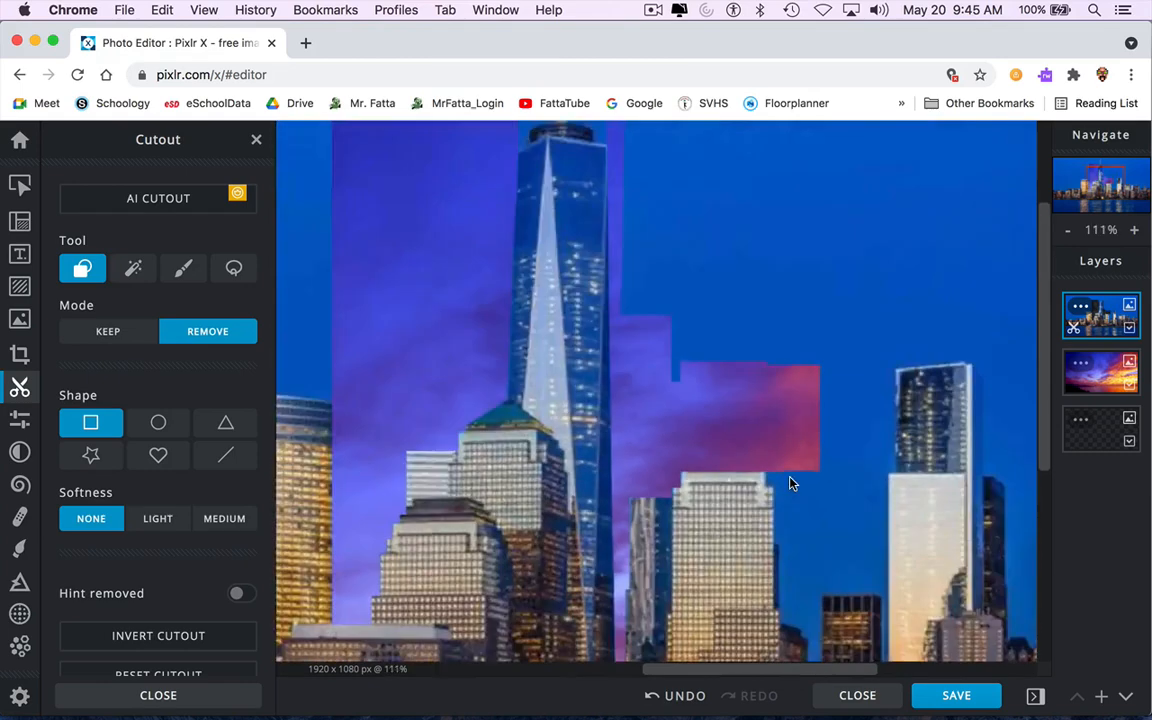
{"action": "scroll", "coordinate": [789, 424], "scroll_direction": "up", "scroll_amount": 5}
{"action": "left_click_drag", "start_coordinate": [609, 432], "coordinate": [507, 324]}
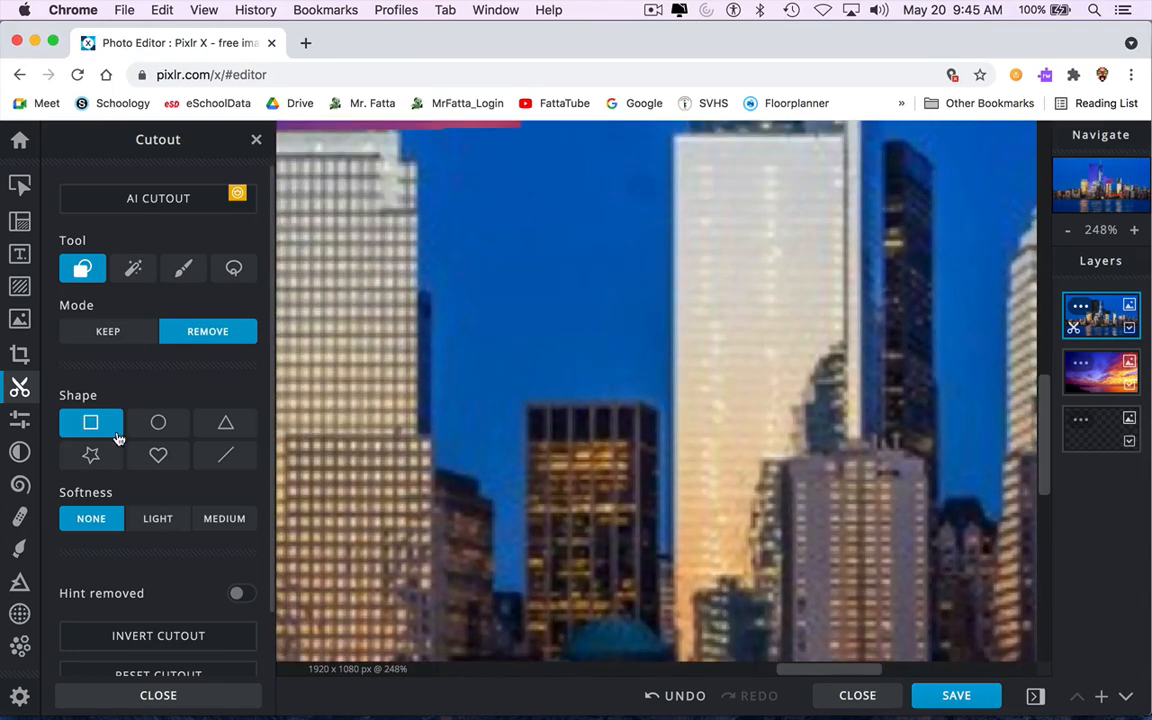
{"action": "left_click_drag", "start_coordinate": [490, 598], "coordinate": [530, 129]}
{"action": "left_click", "coordinate": [226, 422]}
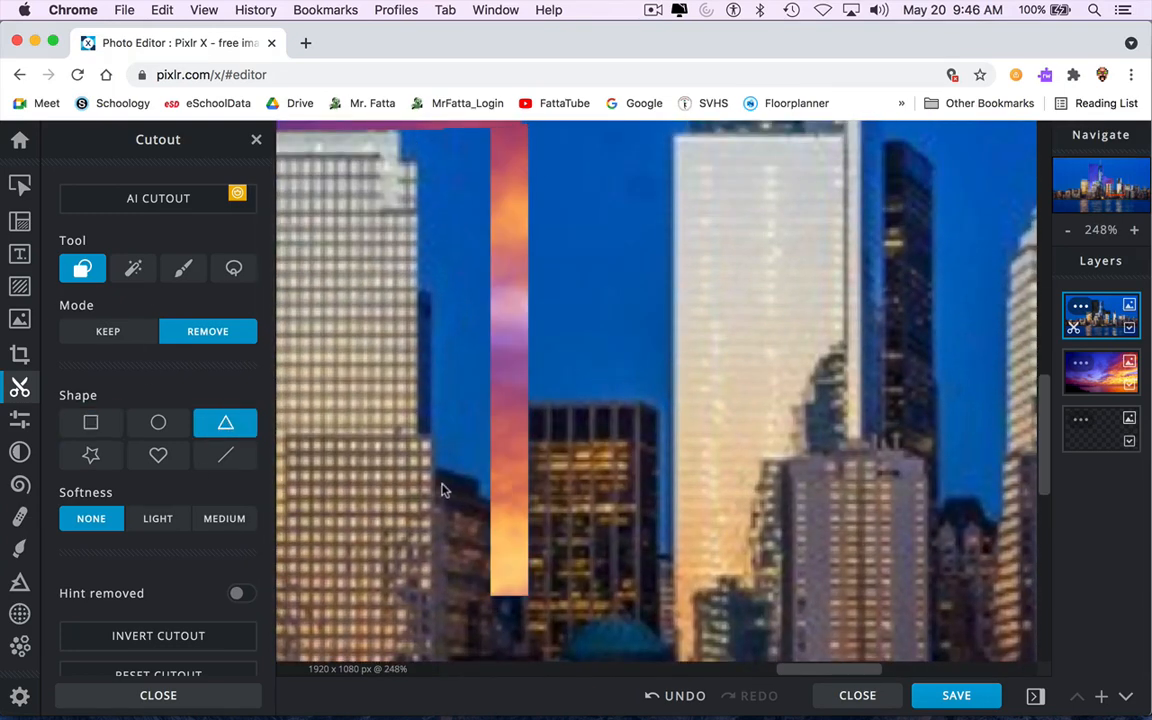
{"action": "left_click_drag", "start_coordinate": [491, 497], "coordinate": [431, 284]}
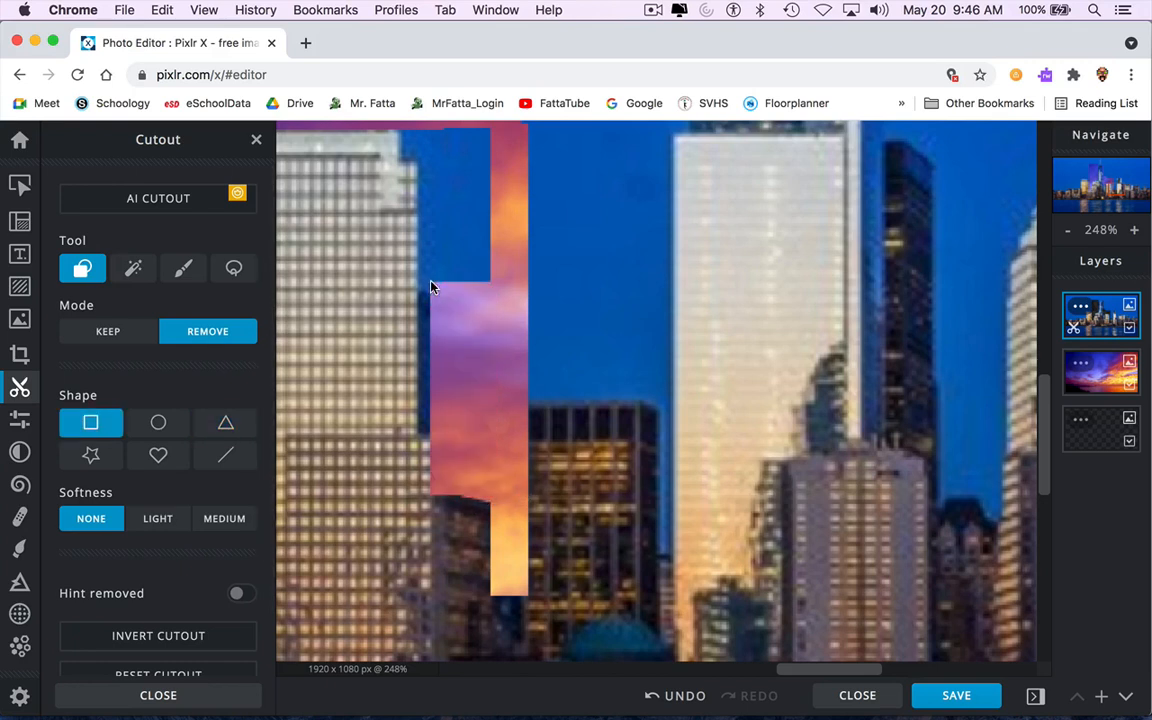
Remove a thin vertical strip of sky along the left edge of the white skyscraper.
{"action": "left_click_drag", "start_coordinate": [419, 170], "coordinate": [453, 428]}
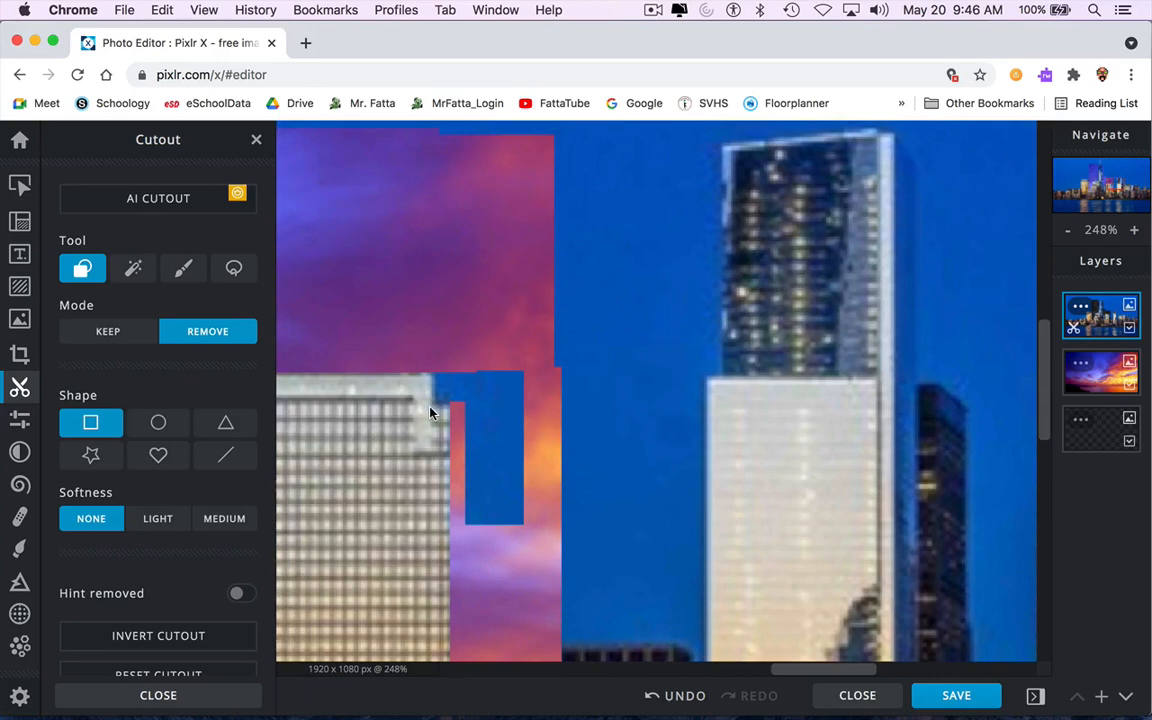
{"action": "left_click_drag", "start_coordinate": [484, 350], "coordinate": [485, 352]}
{"action": "scroll", "coordinate": [500, 390], "scroll_direction": "down", "scroll_amount": 5}
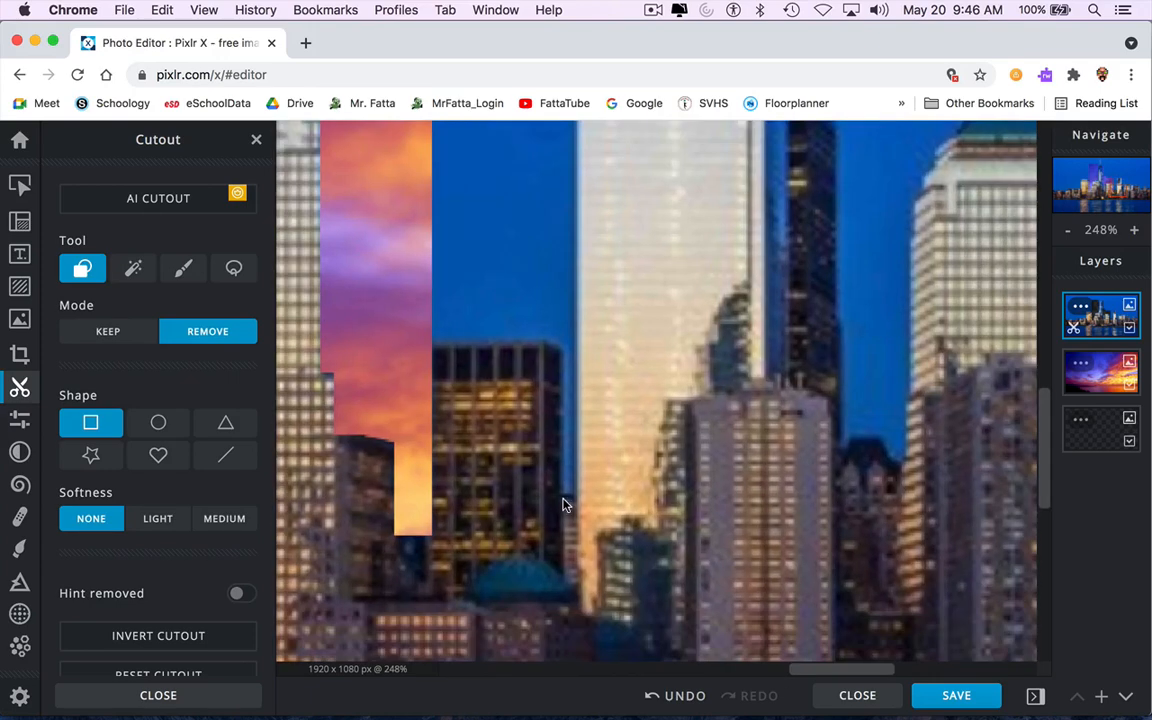
{"action": "left_click_drag", "start_coordinate": [565, 502], "coordinate": [578, 133]}
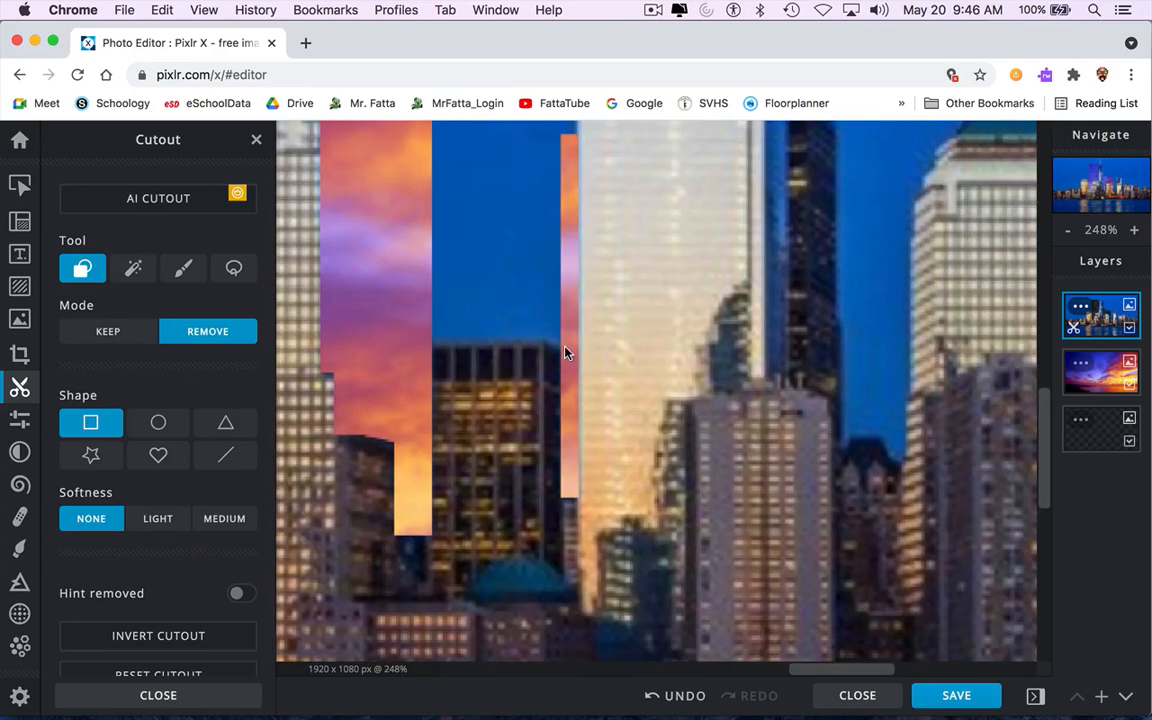
Remove a larger rectangle of sky between the dark building and the white skyscraper with the rectangle shape.
{"action": "key", "text": "Right"}
{"action": "key", "text": "Right"}
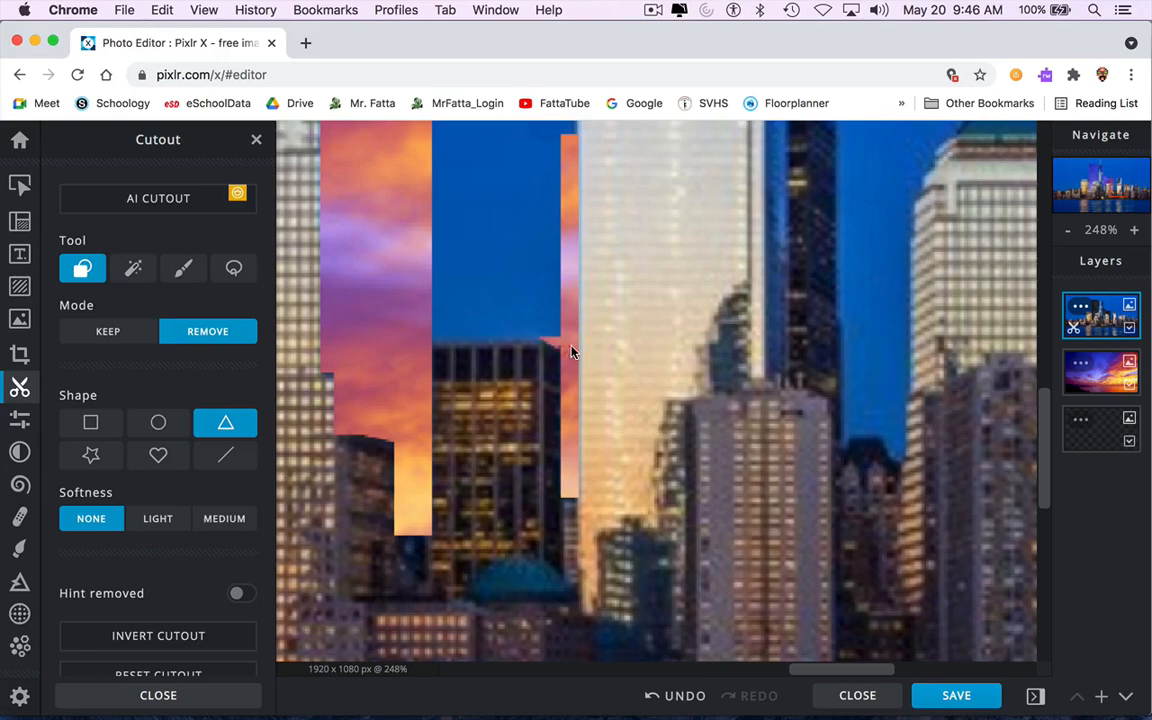
{"action": "left_click", "coordinate": [91, 423]}
{"action": "left_click_drag", "start_coordinate": [423, 342], "coordinate": [574, 136]}
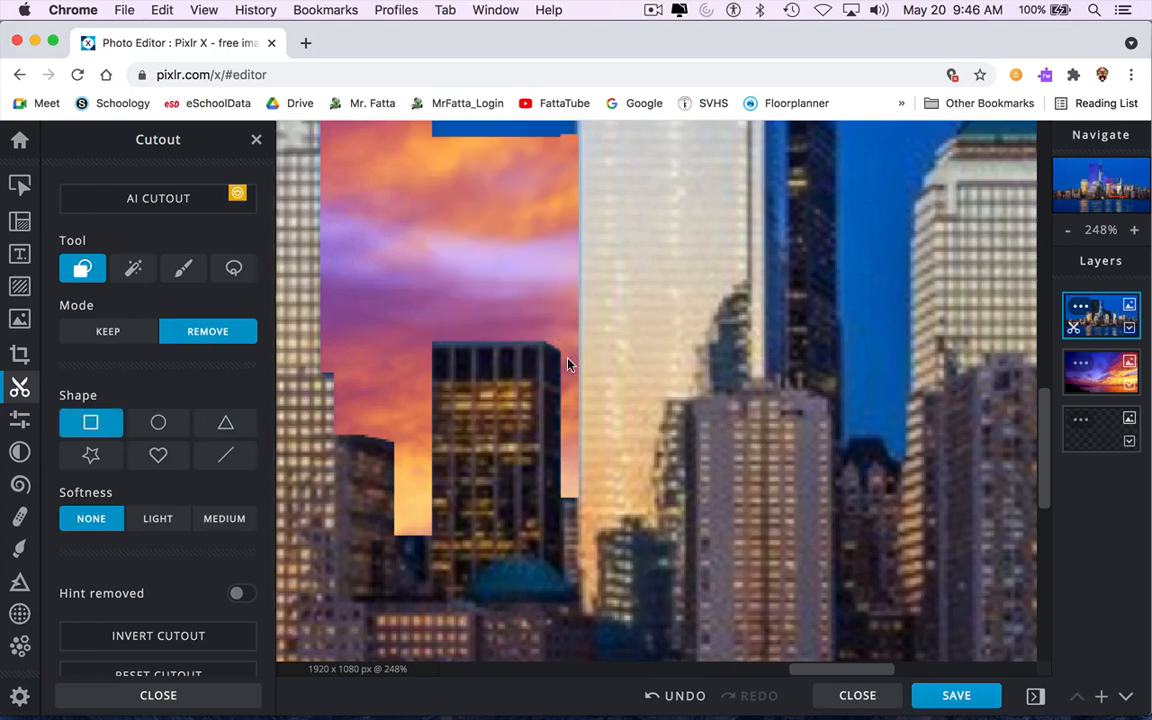
{"action": "scroll", "coordinate": [563, 373], "scroll_direction": "up", "scroll_amount": 8}
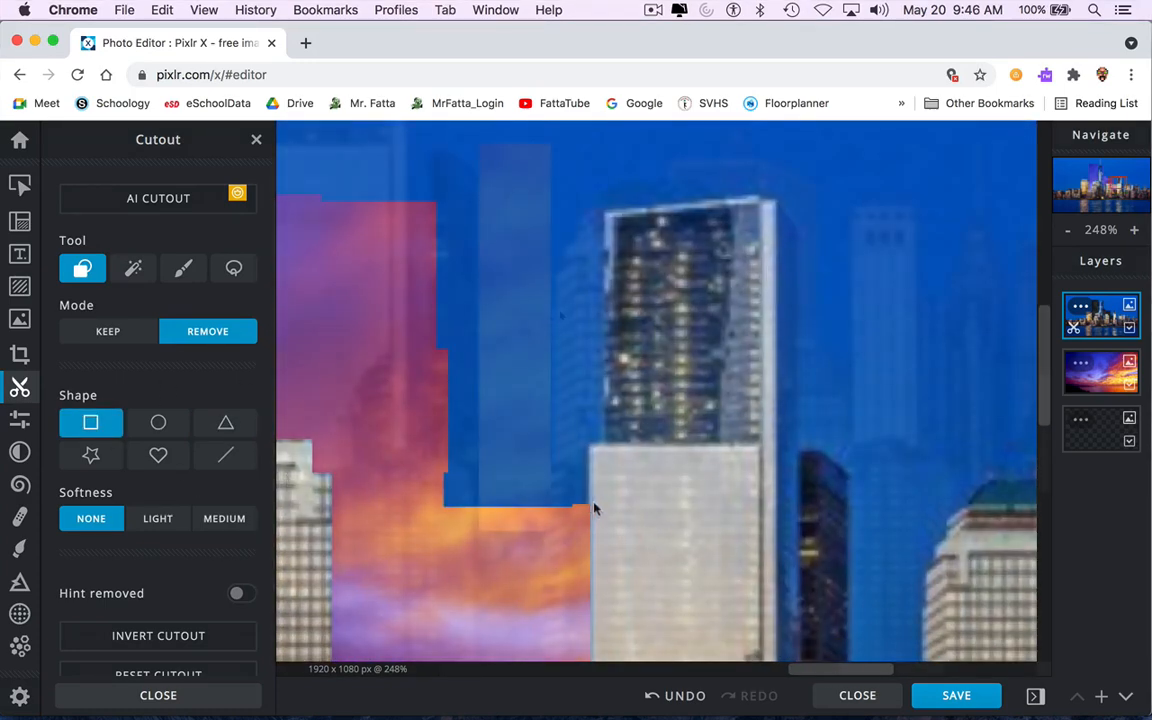
Remove a tall narrow strip of sky between the dark glass tower and the domed building with rectangle cutouts.
{"action": "left_click_drag", "start_coordinate": [408, 465], "coordinate": [592, 522]}
{"action": "left_click_drag", "start_coordinate": [505, 139], "coordinate": [559, 308]}
{"action": "left_click_drag", "start_coordinate": [613, 439], "coordinate": [499, 178]}
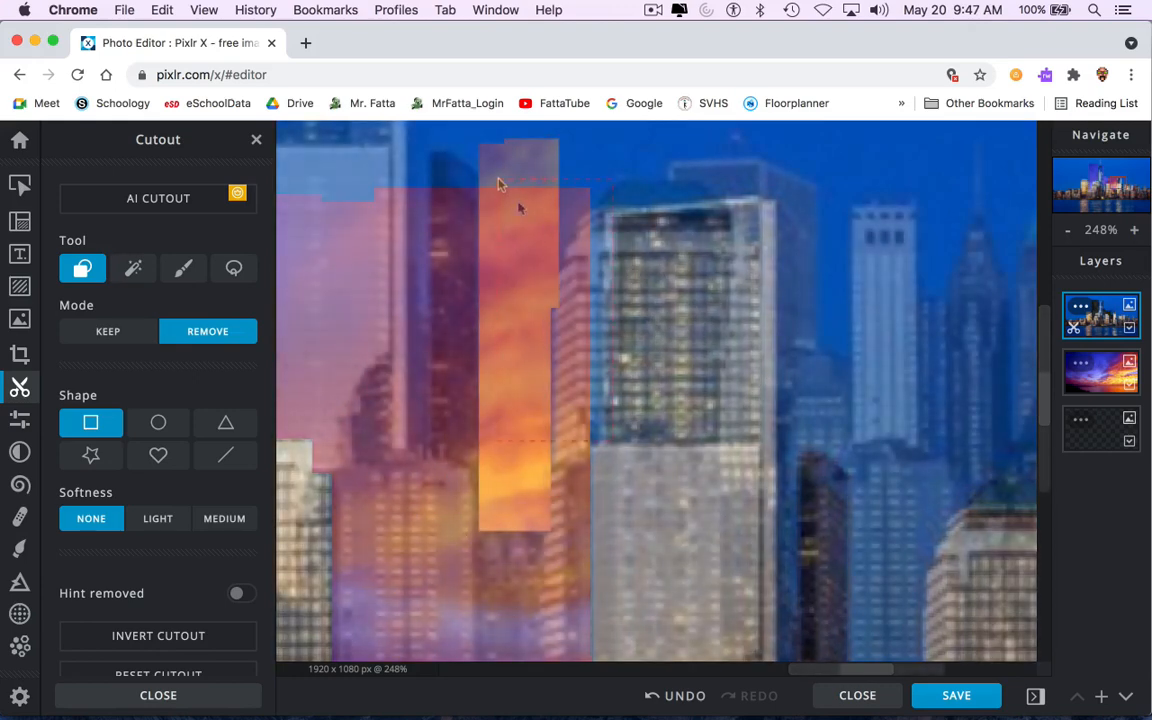
{"action": "left_click_drag", "start_coordinate": [499, 178], "coordinate": [495, 180]}
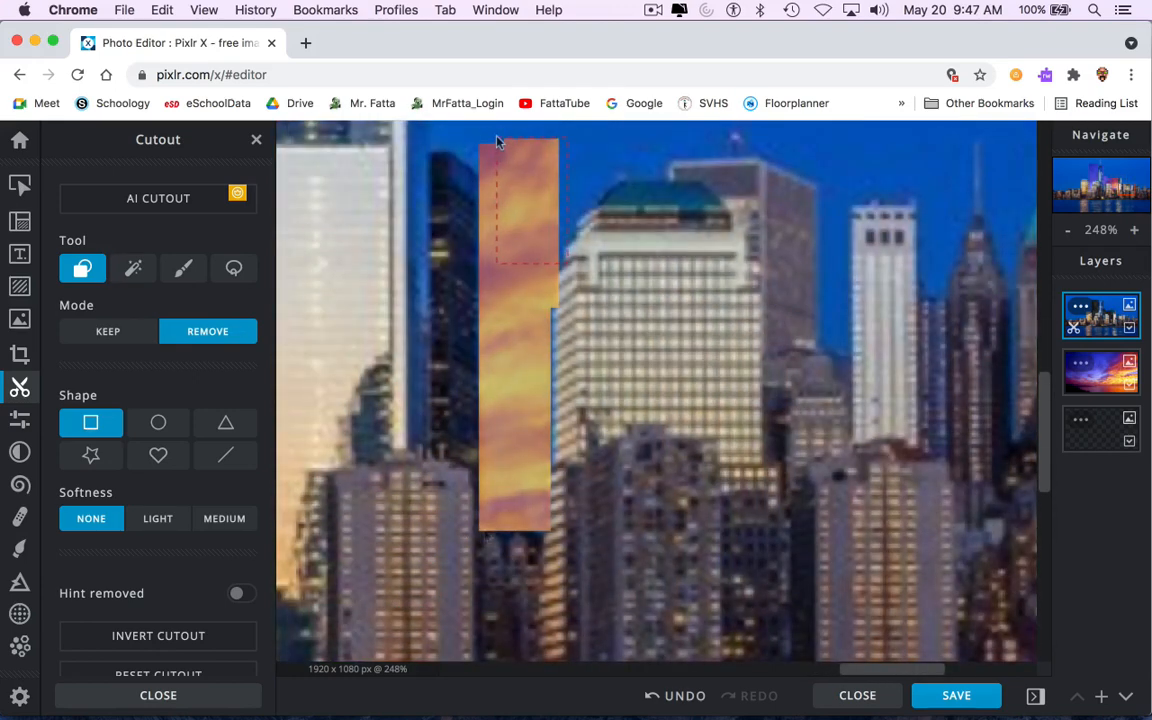
{"action": "left_click_drag", "start_coordinate": [553, 465], "coordinate": [507, 298]}
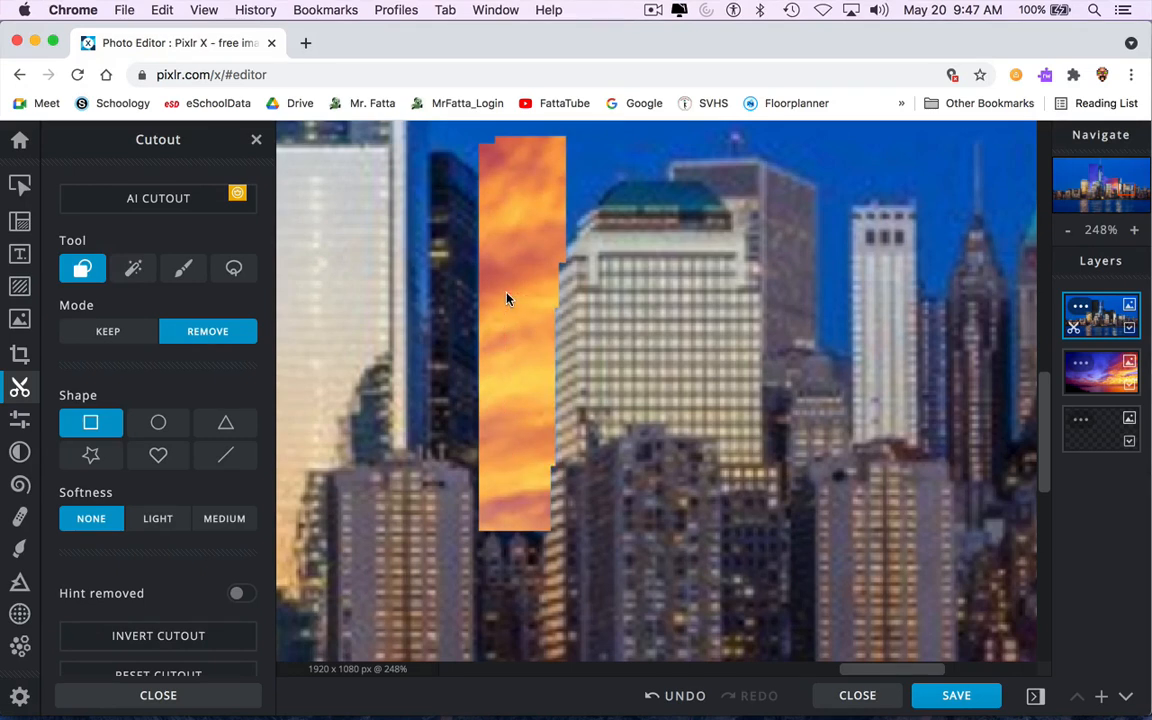
Remove the stepped sky above the domed building with small triangle and rectangle cutouts, finishing with a large rectangle.
{"action": "left_click_drag", "start_coordinate": [686, 230], "coordinate": [596, 472]}
{"action": "left_click", "coordinate": [220, 424]}
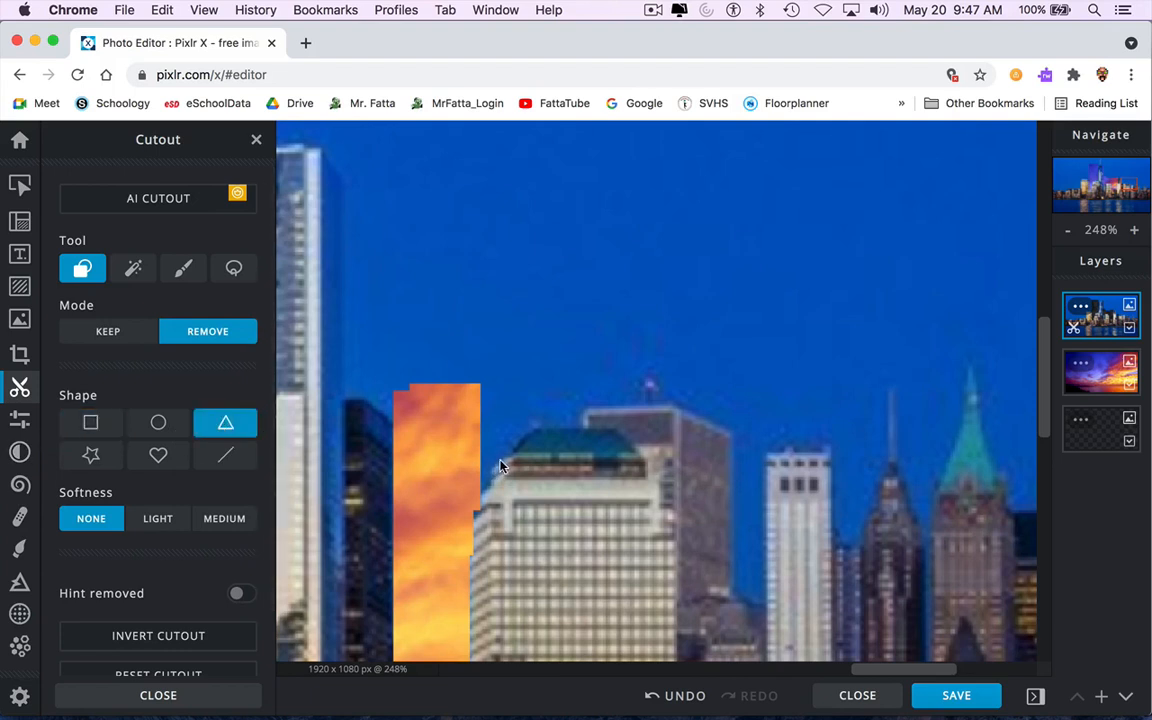
{"action": "left_click_drag", "start_coordinate": [478, 432], "coordinate": [480, 455]}
{"action": "left_click_drag", "start_coordinate": [471, 453], "coordinate": [452, 392]}
{"action": "left_click", "coordinate": [87, 430]}
{"action": "left_click_drag", "start_coordinate": [496, 450], "coordinate": [440, 348]}
{"action": "left_click_drag", "start_coordinate": [502, 447], "coordinate": [428, 454]}
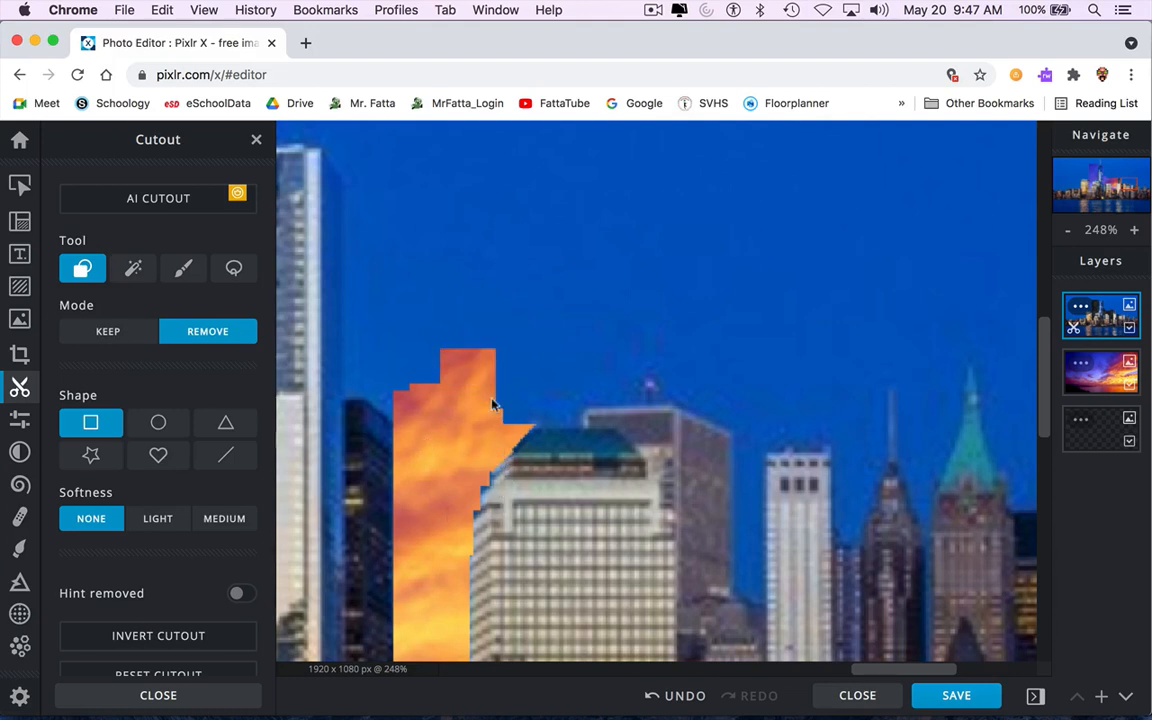
{"action": "left_click_drag", "start_coordinate": [586, 431], "coordinate": [393, 255]}
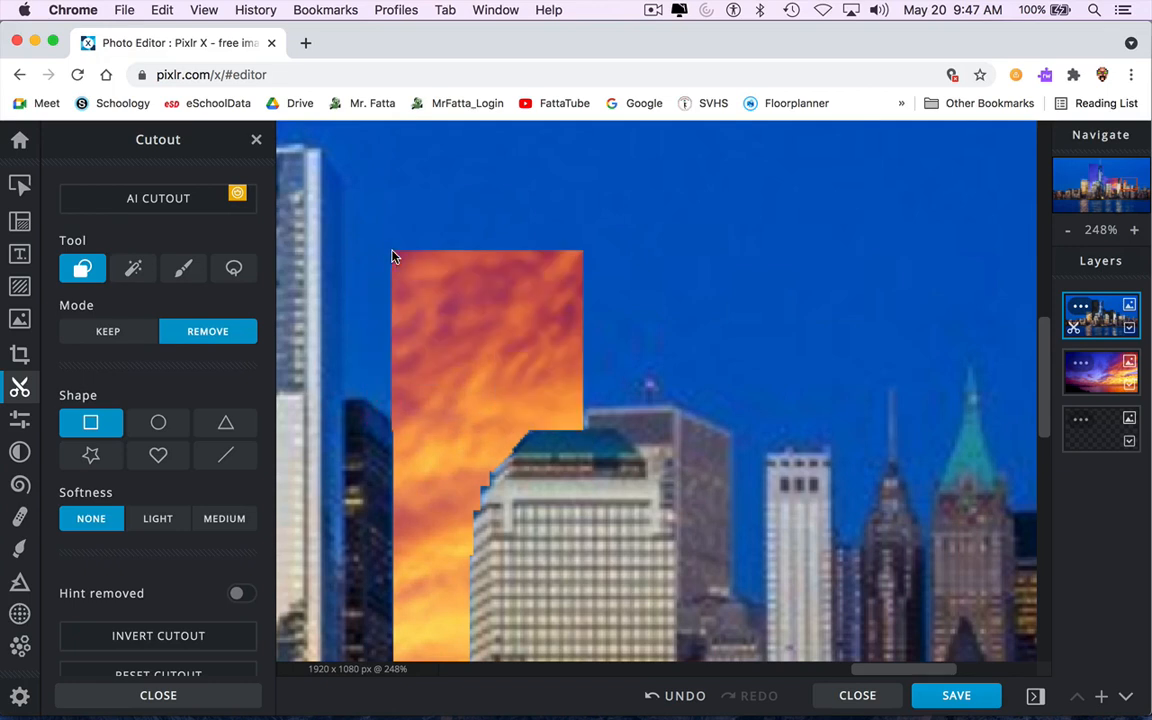
Remove the sky above the flat-topped building to the right with an inverted triangle and a large rectangle.
{"action": "left_click", "coordinate": [226, 422]}
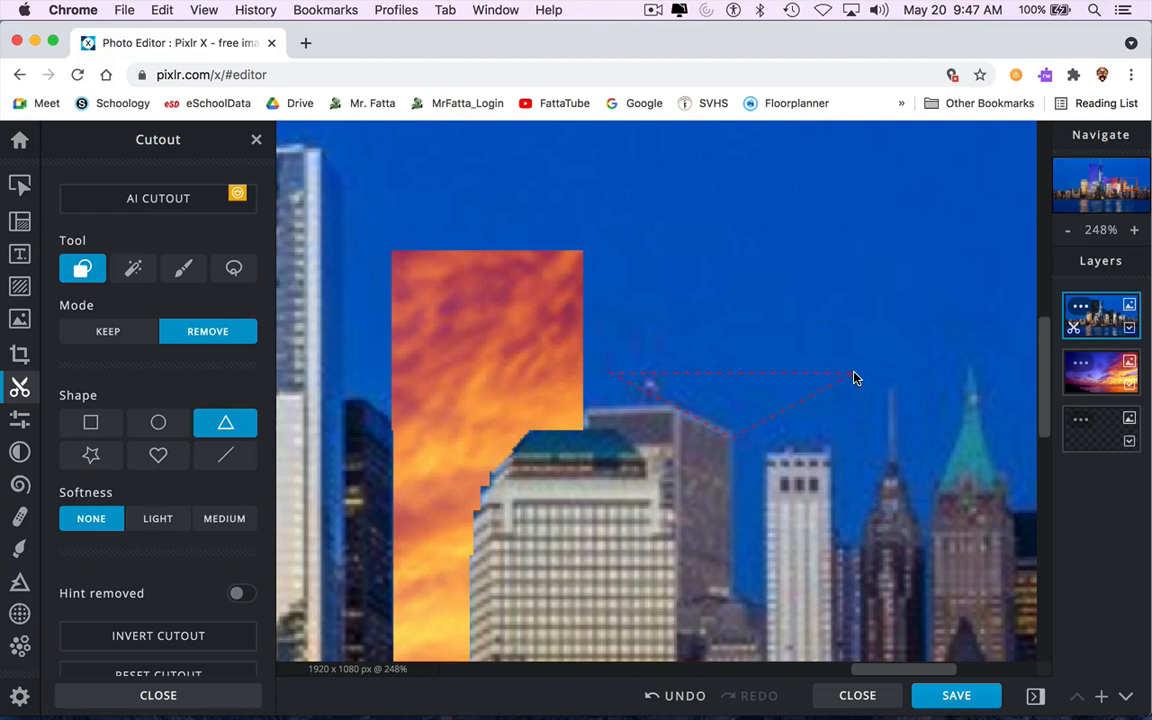
{"action": "left_click_drag", "start_coordinate": [853, 378], "coordinate": [854, 378]}
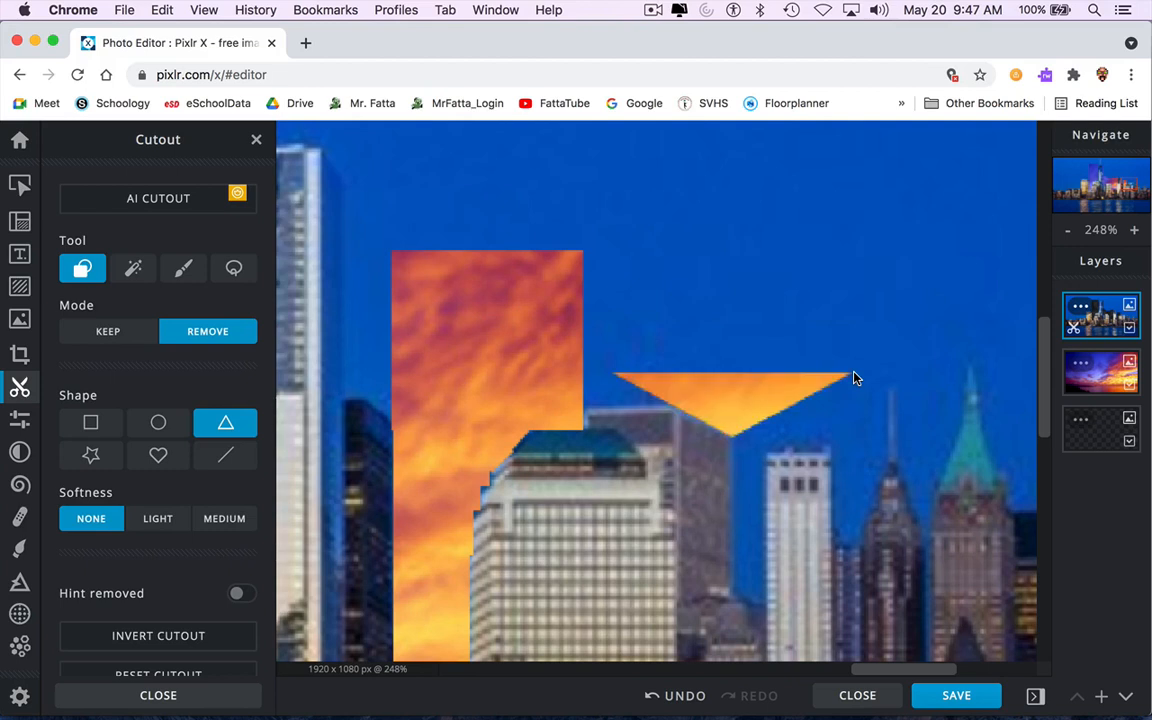
{"action": "left_click", "coordinate": [88, 424]}
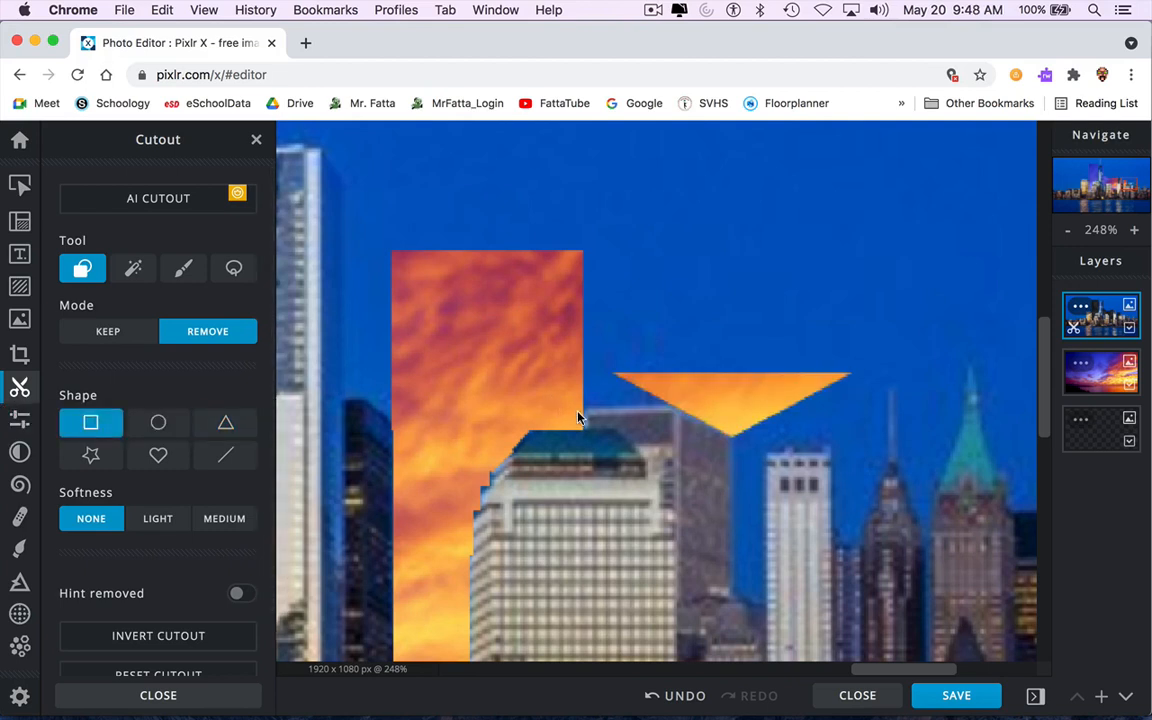
{"action": "left_click_drag", "start_coordinate": [840, 214], "coordinate": [837, 220]}
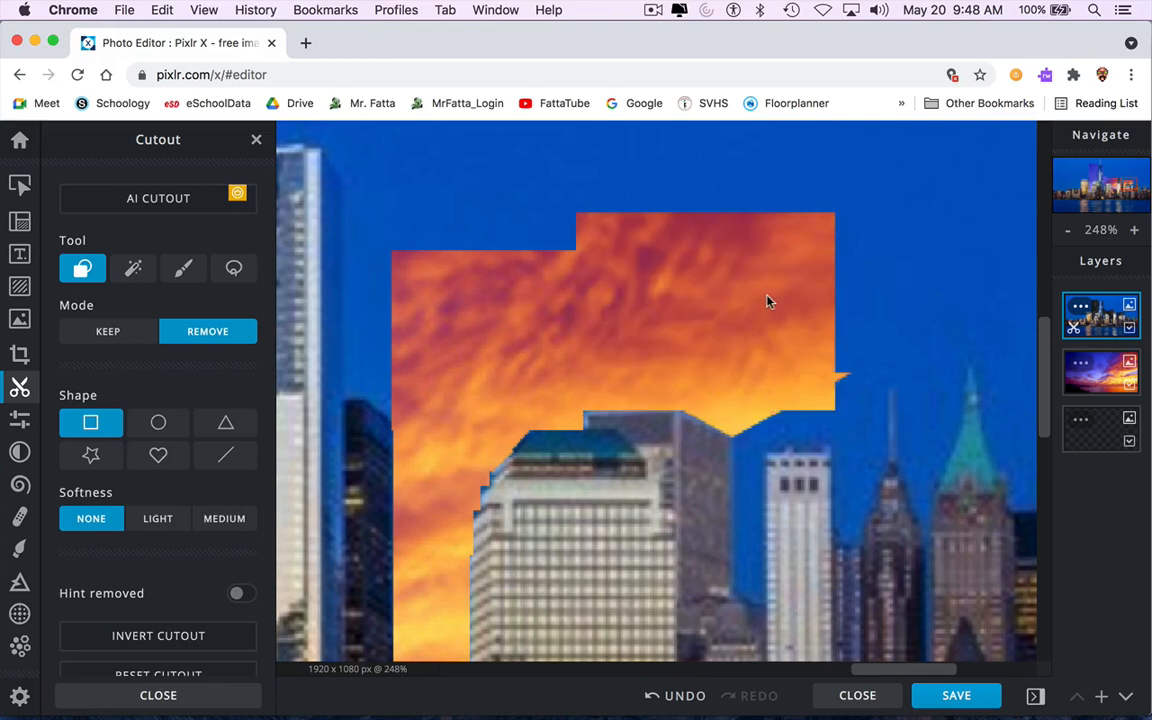
Remove another large rectangle of sky left of the white skyscraper.
{"action": "left_click_drag", "start_coordinate": [404, 386], "coordinate": [343, 407]}
{"action": "left_click_drag", "start_coordinate": [309, 362], "coordinate": [450, 142]}
{"action": "scroll", "coordinate": [556, 400], "scroll_direction": "down", "scroll_amount": 5}
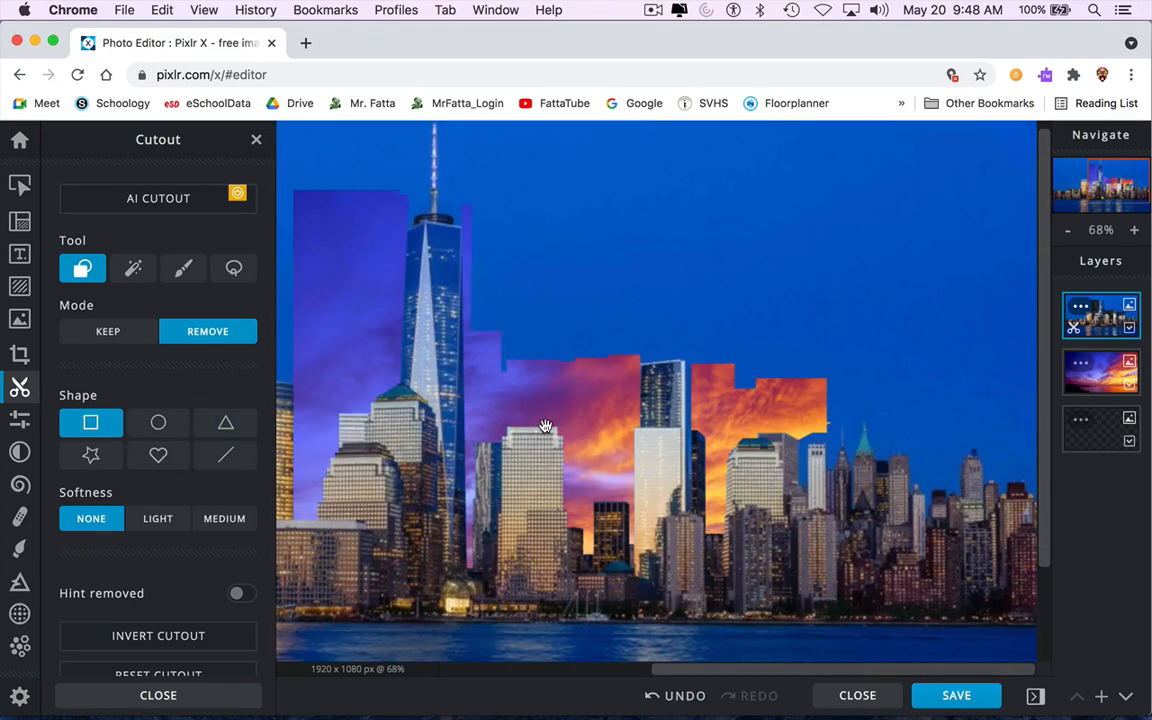
{"action": "left_click_drag", "start_coordinate": [641, 376], "coordinate": [640, 372]}
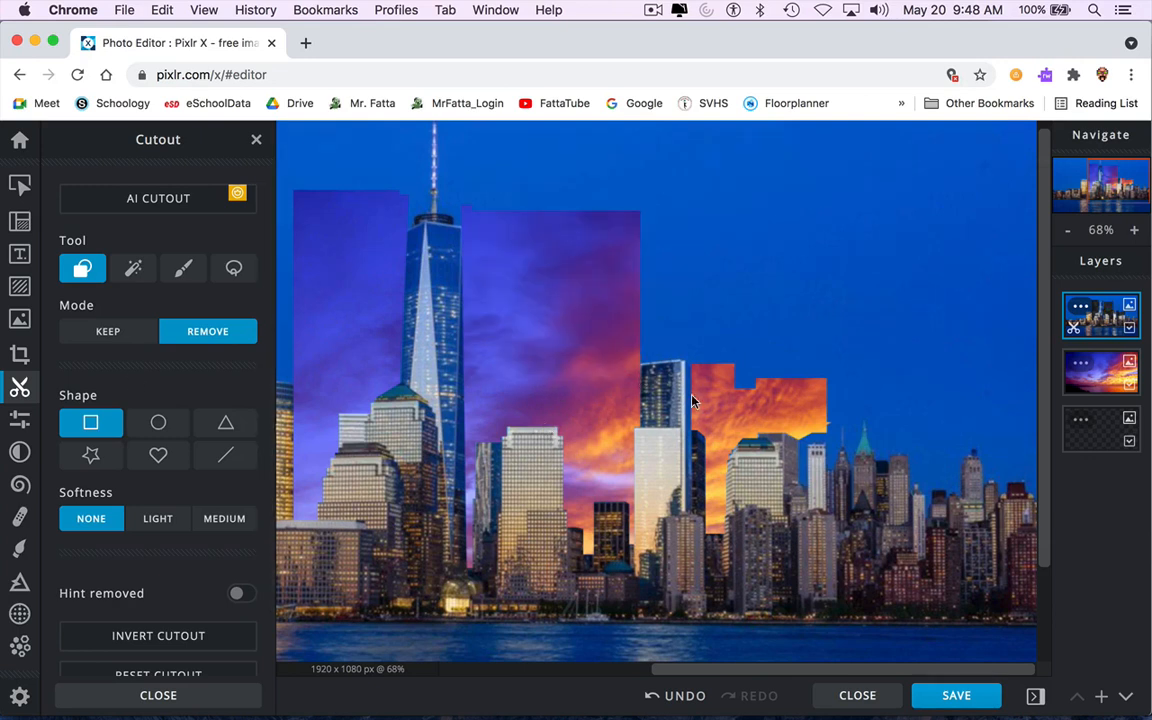
Cut triangular notches of sky between the pointed spires of the towers right of the white skyscraper.
{"action": "left_click", "coordinate": [226, 422]}
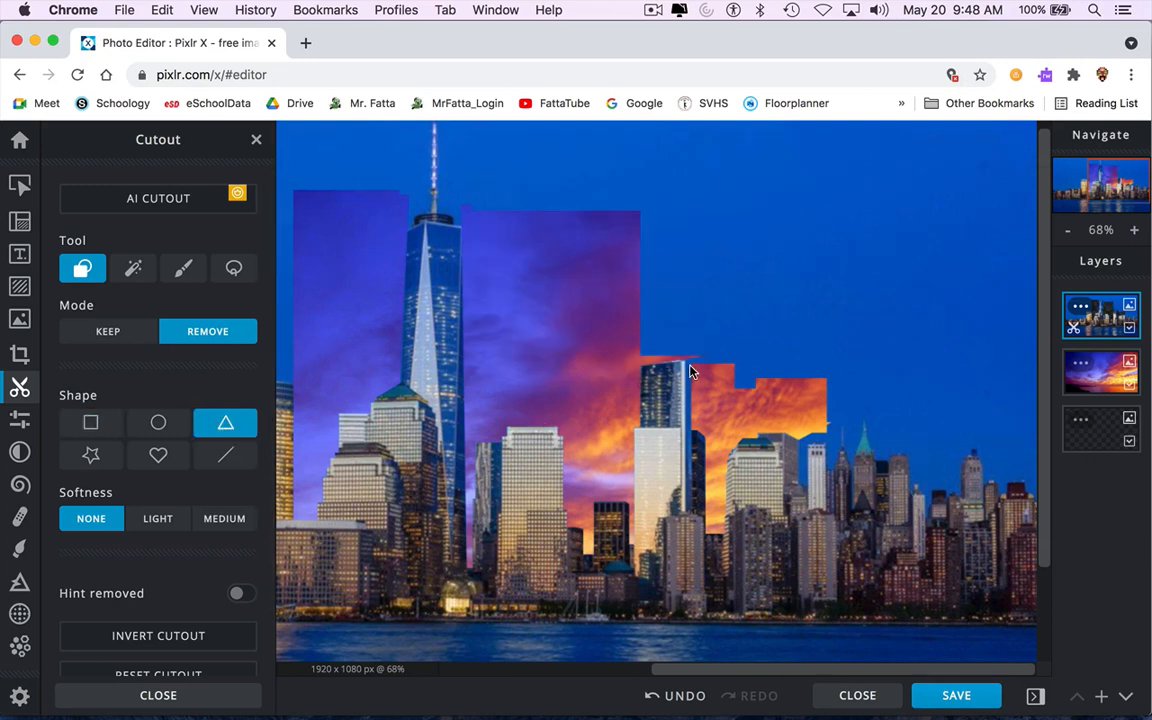
{"action": "left_click", "coordinate": [91, 422]}
{"action": "left_click_drag", "start_coordinate": [631, 357], "coordinate": [766, 213]}
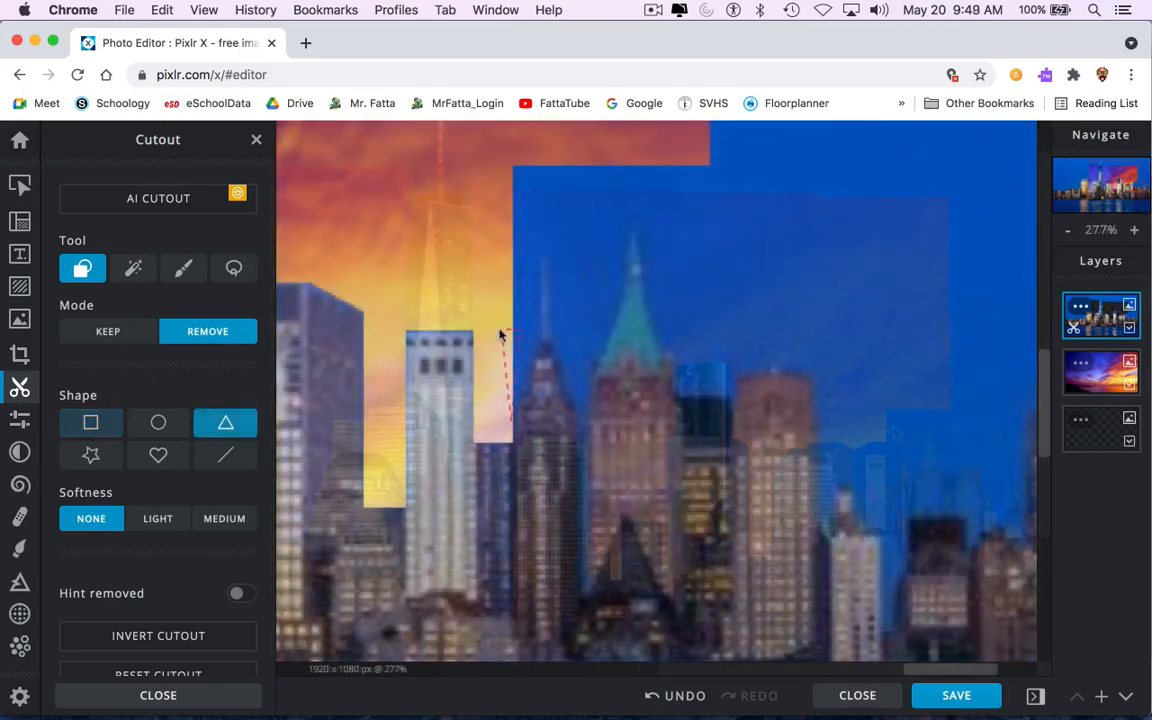
{"action": "left_click_drag", "start_coordinate": [499, 329], "coordinate": [484, 349]}
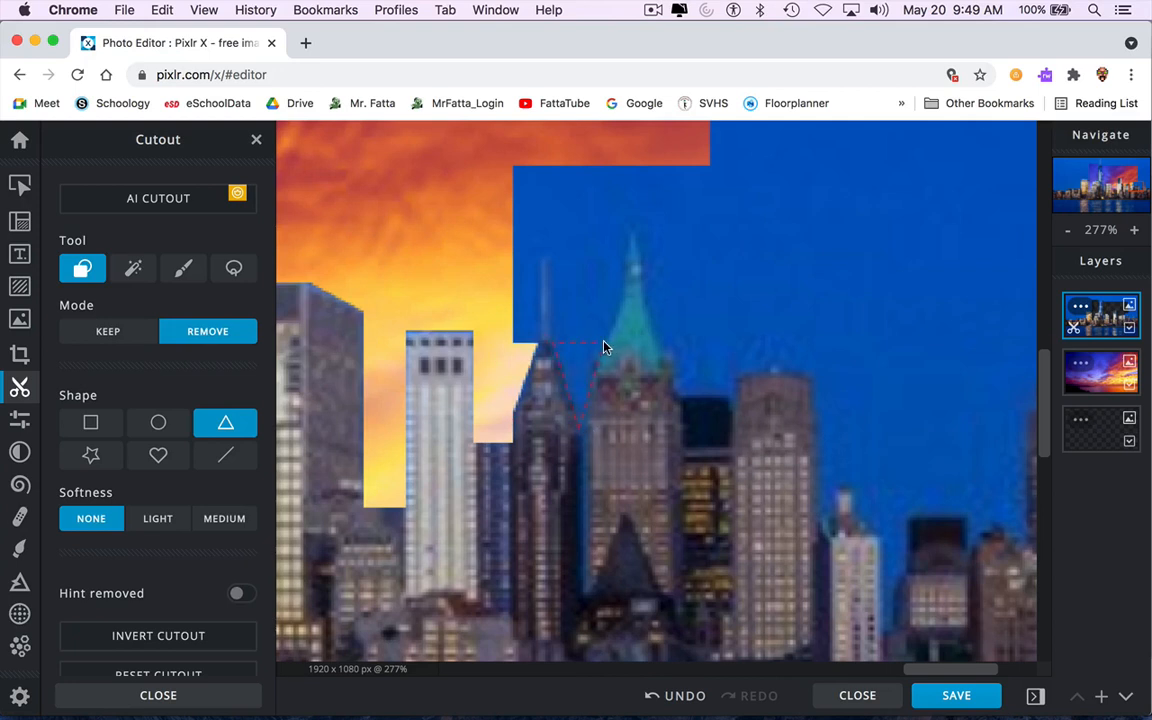
{"action": "left_click_drag", "start_coordinate": [605, 347], "coordinate": [605, 347]}
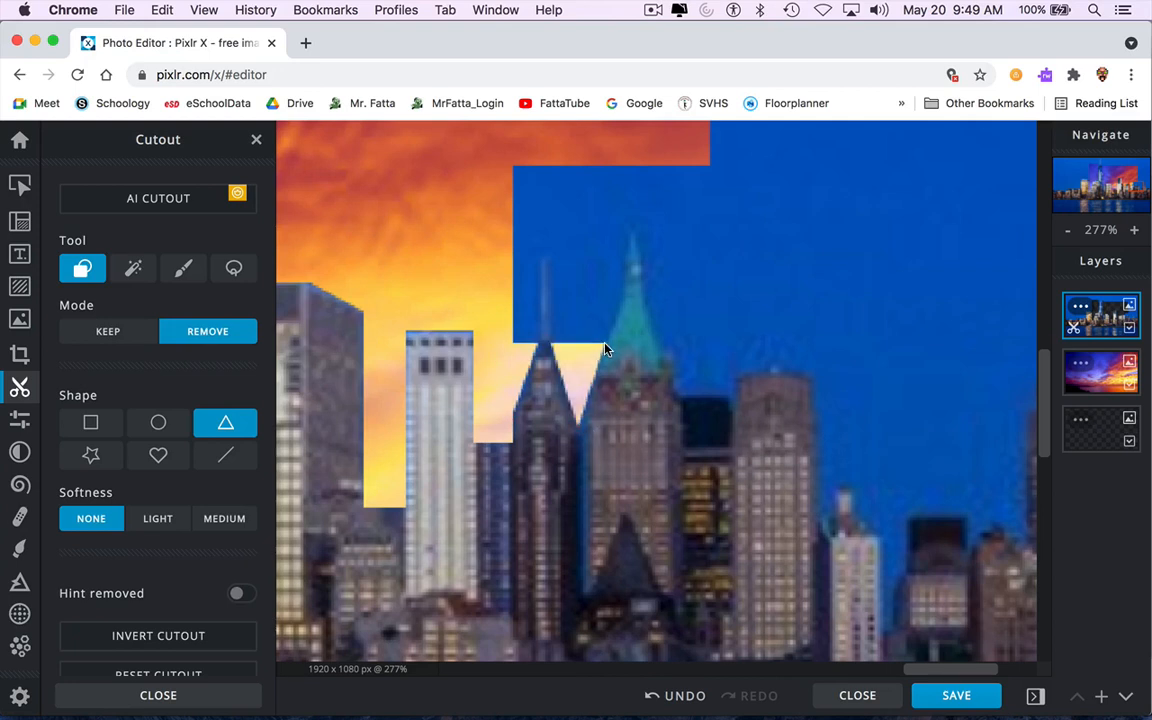
{"action": "left_click_drag", "start_coordinate": [577, 292], "coordinate": [586, 291]}
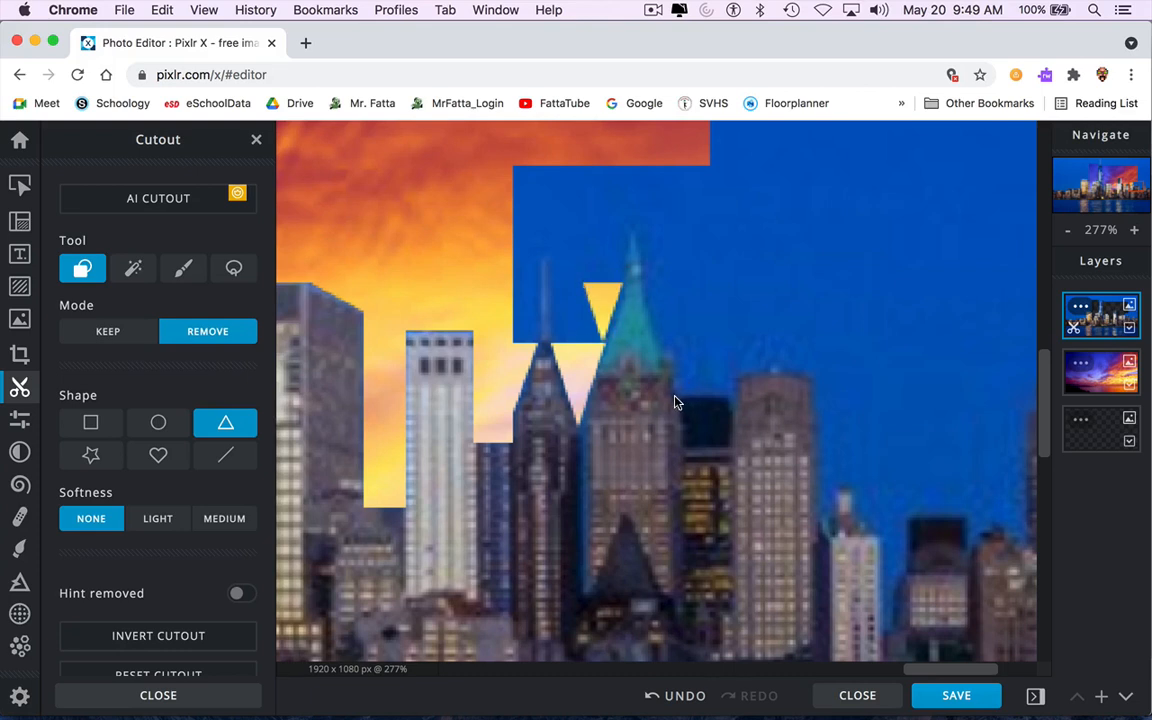
{"action": "left_click_drag", "start_coordinate": [727, 331], "coordinate": [704, 288]}
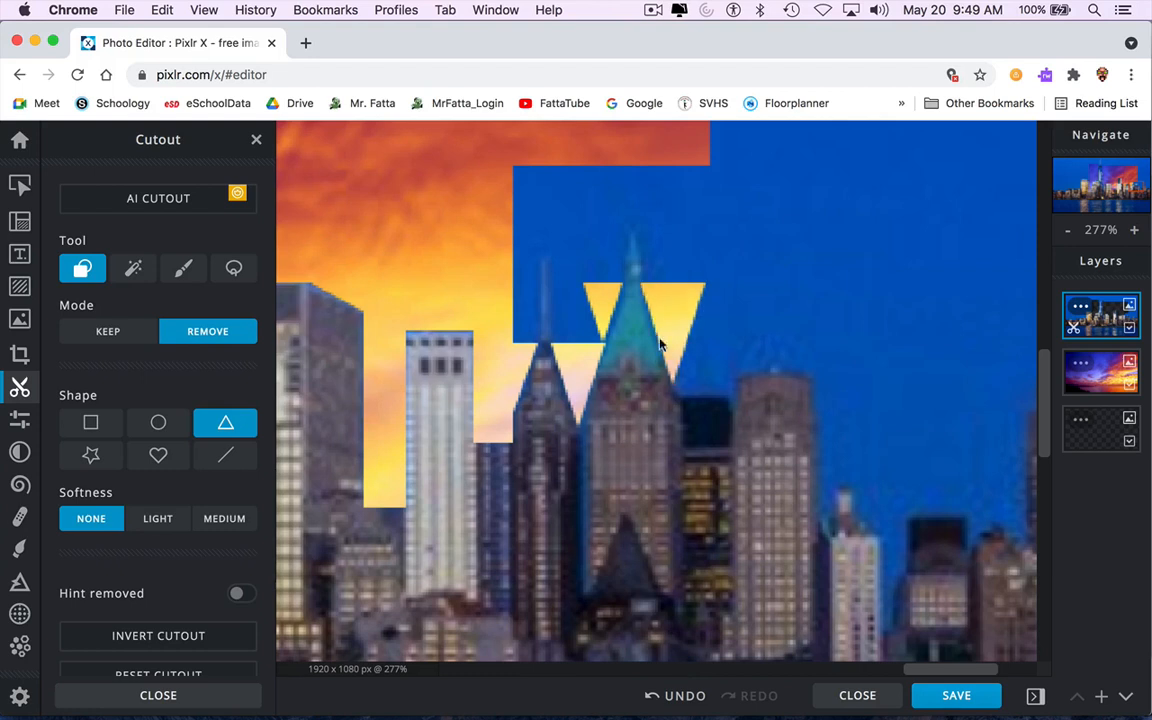
Remove rectangles of sky on both sides of the green-topped spire.
{"action": "left_click", "coordinate": [90, 422]}
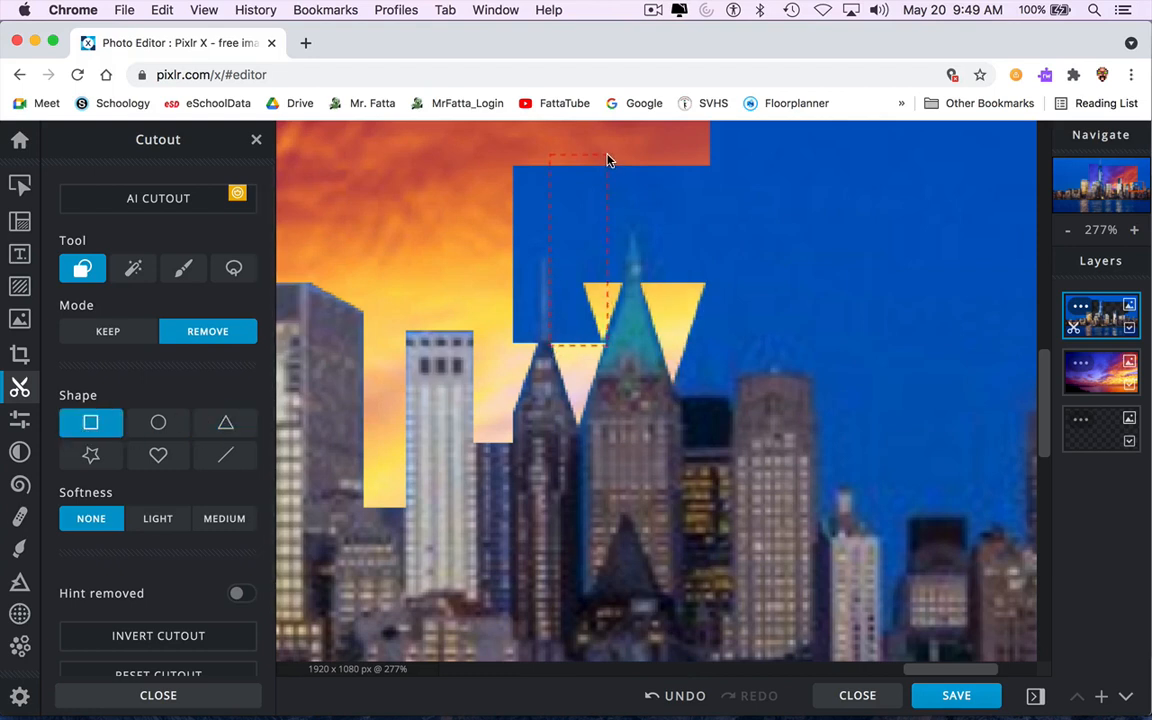
{"action": "left_click_drag", "start_coordinate": [610, 158], "coordinate": [538, 162]}
{"action": "left_click_drag", "start_coordinate": [522, 159], "coordinate": [556, 265]}
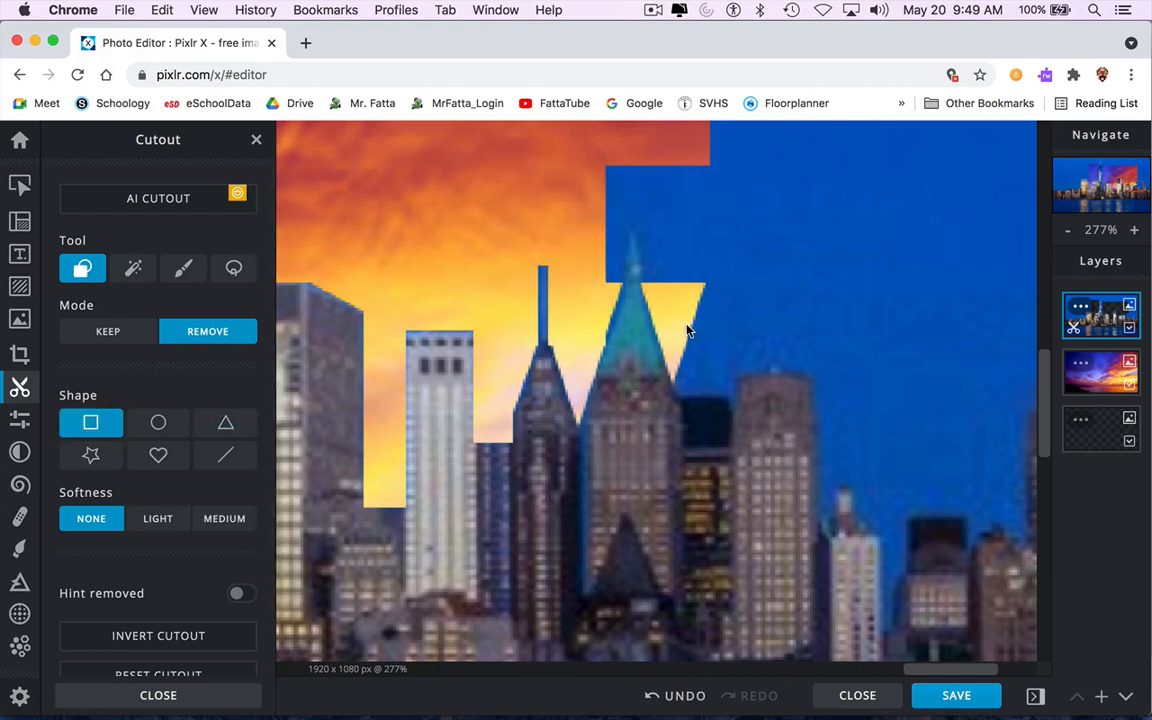
{"action": "left_click_drag", "start_coordinate": [677, 397], "coordinate": [730, 147]}
{"action": "left_click", "coordinate": [226, 422]}
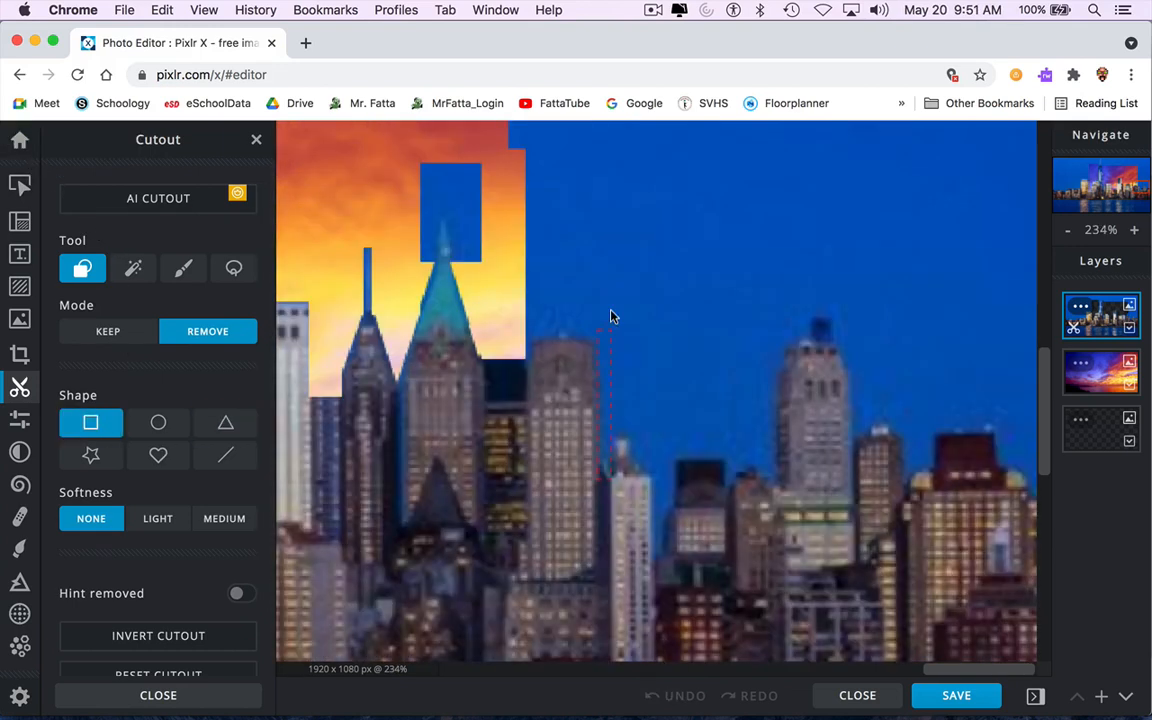
Remove a series of tall vertical rectangles of sky right of the green-topped spire.
{"action": "left_click_drag", "start_coordinate": [616, 168], "coordinate": [598, 478]}
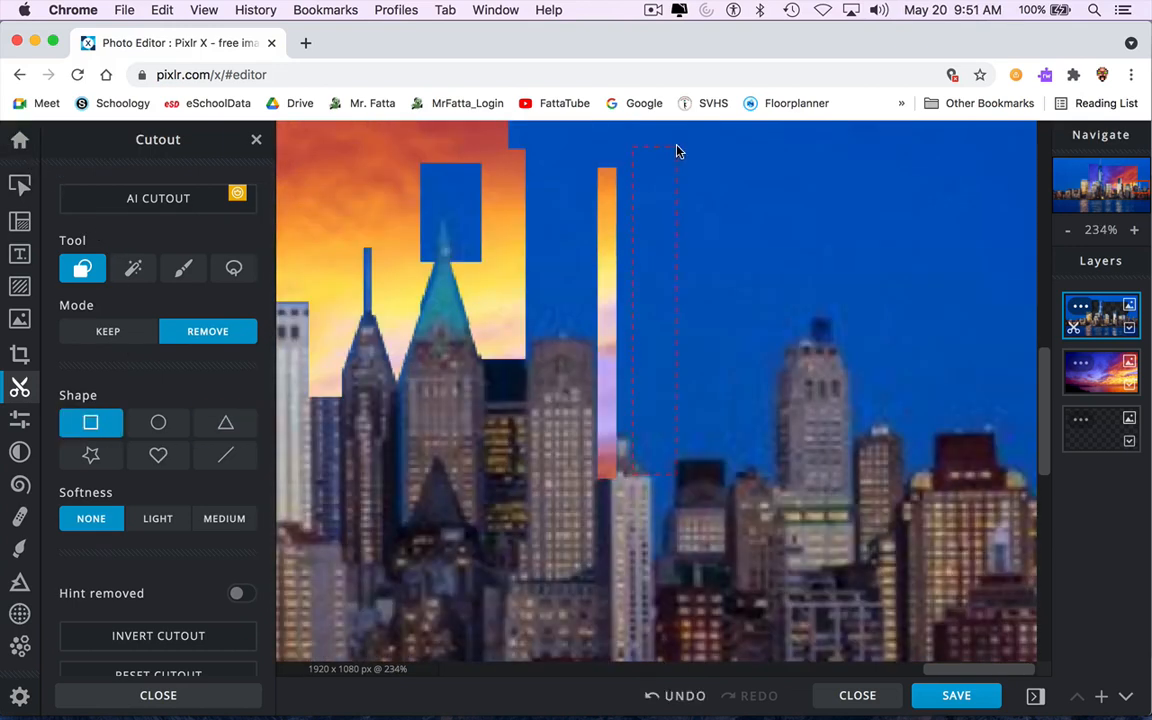
{"action": "left_click_drag", "start_coordinate": [677, 151], "coordinate": [632, 555]}
{"action": "left_click_drag", "start_coordinate": [732, 222], "coordinate": [734, 154]}
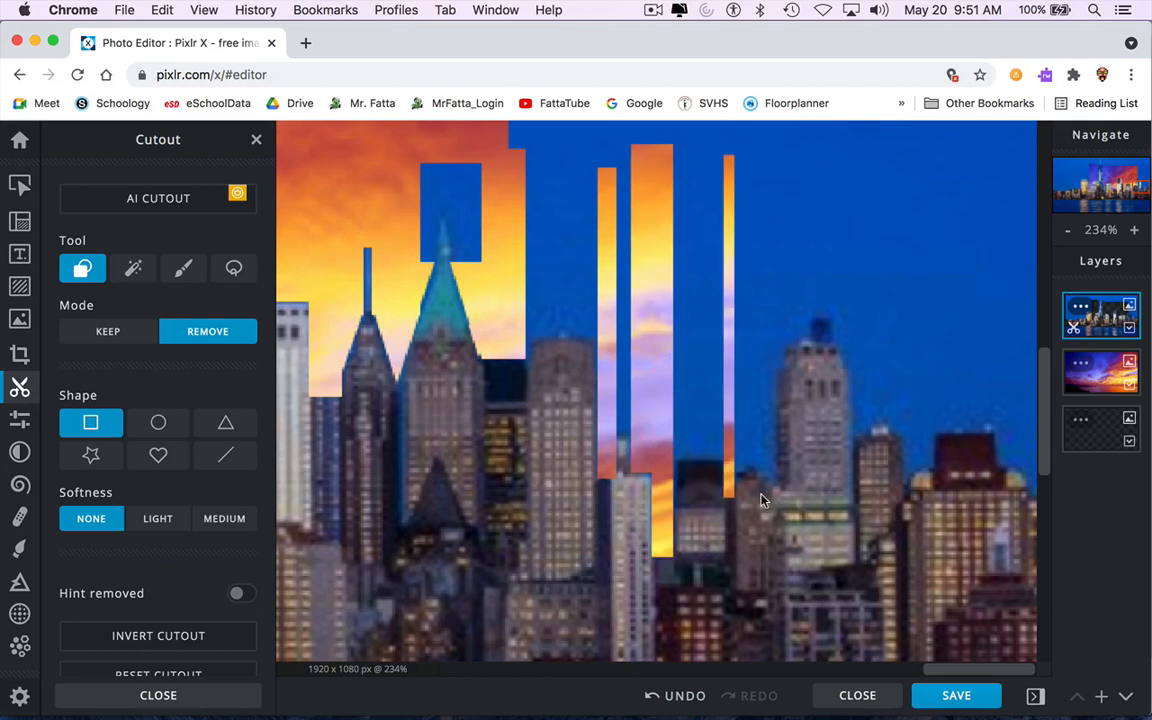
{"action": "left_click_drag", "start_coordinate": [760, 489], "coordinate": [777, 152]}
{"action": "left_click_drag", "start_coordinate": [729, 477], "coordinate": [763, 150]}
{"action": "left_click_drag", "start_coordinate": [650, 468], "coordinate": [731, 148]}
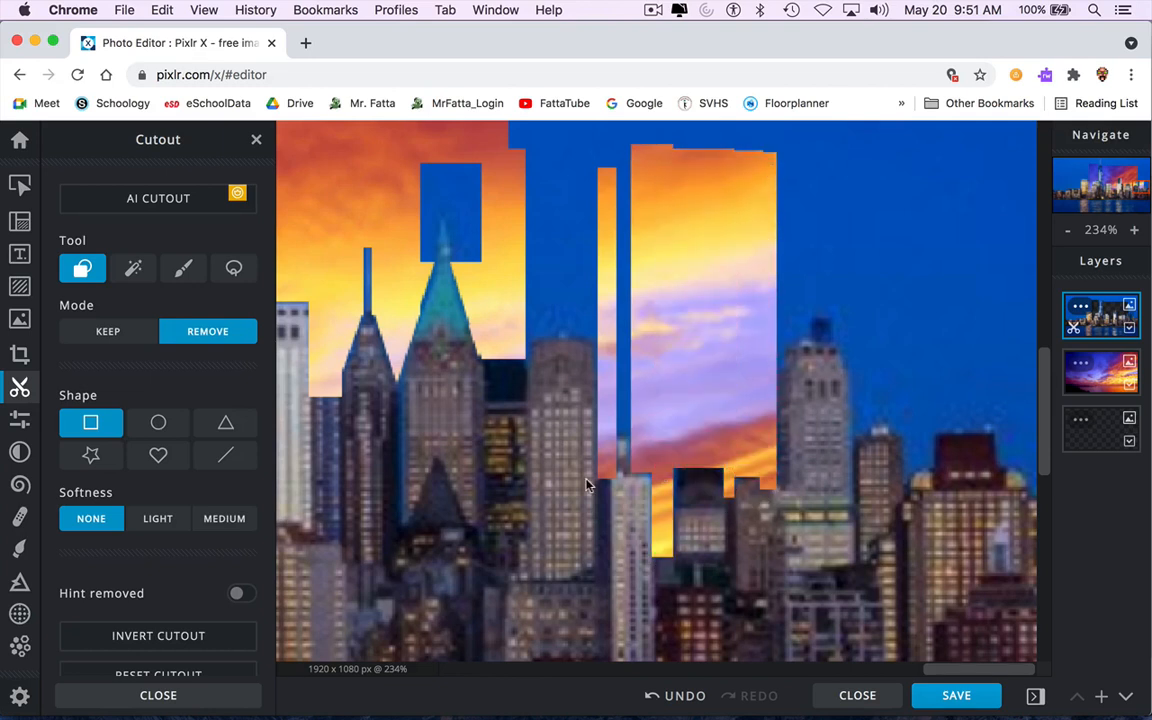
{"action": "left_click_drag", "start_coordinate": [609, 446], "coordinate": [702, 144]}
{"action": "left_click_drag", "start_coordinate": [520, 353], "coordinate": [651, 139]}
{"action": "scroll", "coordinate": [779, 292], "scroll_direction": "up", "scroll_amount": 1}
Remove further rectangles of sky extending to the image's right edge.
{"action": "left_click_drag", "start_coordinate": [765, 372], "coordinate": [791, 156]}
{"action": "left_click_drag", "start_coordinate": [788, 348], "coordinate": [882, 154]}
{"action": "left_click_drag", "start_coordinate": [852, 449], "coordinate": [936, 152]}
{"action": "left_click_drag", "start_coordinate": [902, 496], "coordinate": [938, 365]}
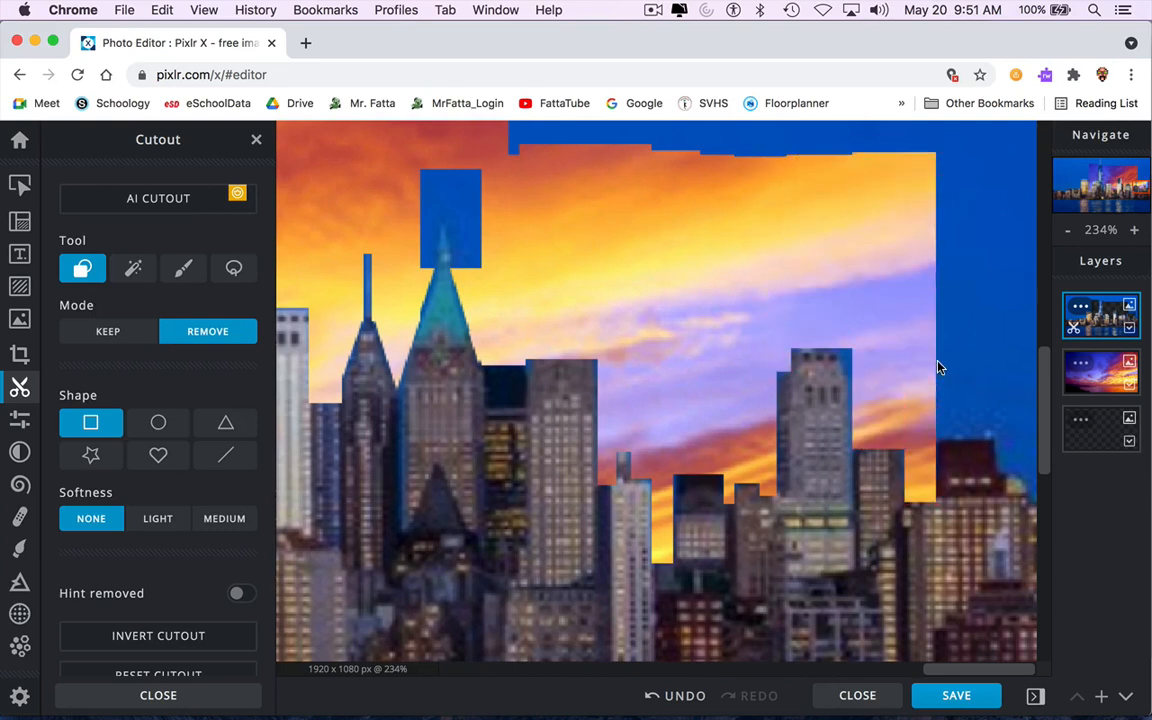
{"action": "left_click_drag", "start_coordinate": [873, 327], "coordinate": [874, 326]}
{"action": "left_click_drag", "start_coordinate": [906, 471], "coordinate": [1004, 136]}
{"action": "scroll", "coordinate": [930, 420], "scroll_direction": "down", "scroll_amount": 1}
{"action": "left_click", "coordinate": [91, 423]}
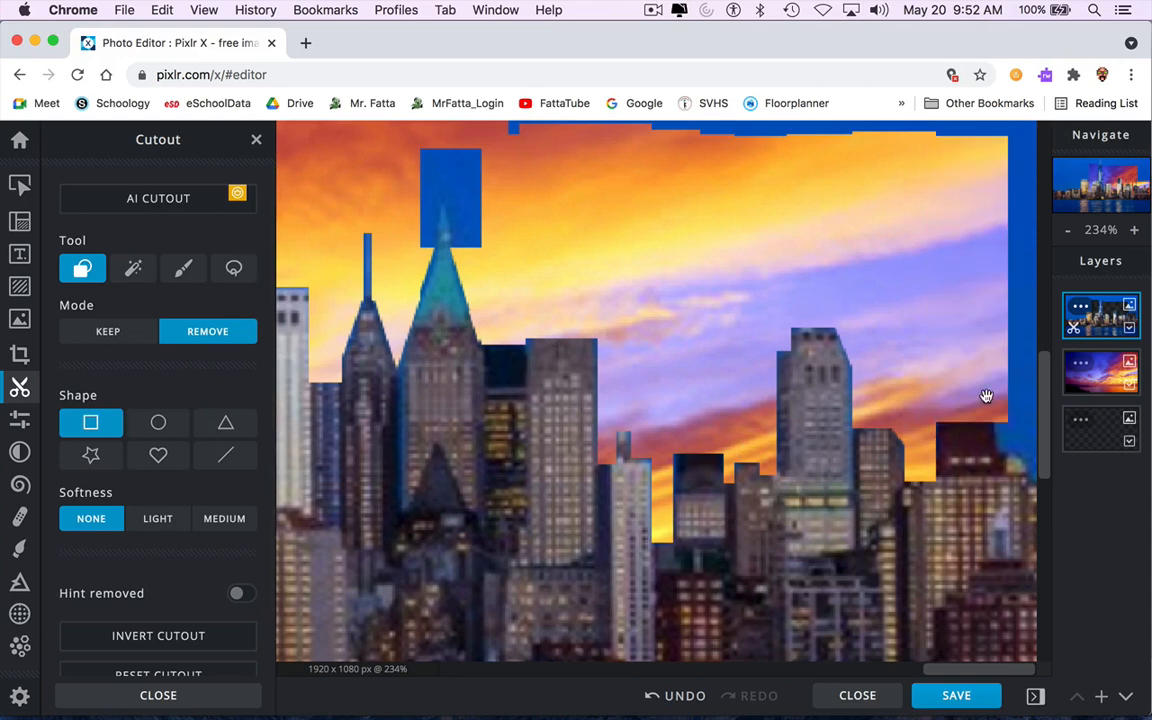
{"action": "left_click_drag", "start_coordinate": [995, 458], "coordinate": [1034, 131]}
Remove the remaining sky above and around the green spire's tip with rectangle and triangle cutouts.
{"action": "left_click_drag", "start_coordinate": [450, 244], "coordinate": [377, 139]}
{"action": "left_click_drag", "start_coordinate": [432, 201], "coordinate": [510, 134]}
{"action": "left_click_drag", "start_coordinate": [368, 299], "coordinate": [345, 227]}
{"action": "left_click", "coordinate": [225, 423]}
{"action": "left_click_drag", "start_coordinate": [397, 372], "coordinate": [422, 296]}
{"action": "left_click_drag", "start_coordinate": [343, 356], "coordinate": [321, 301]}
{"action": "left_click_drag", "start_coordinate": [419, 310], "coordinate": [397, 248]}
{"action": "left_click", "coordinate": [89, 425]}
{"action": "left_click_drag", "start_coordinate": [414, 181], "coordinate": [414, 181]}
{"action": "left_click_drag", "start_coordinate": [447, 245], "coordinate": [498, 179]}
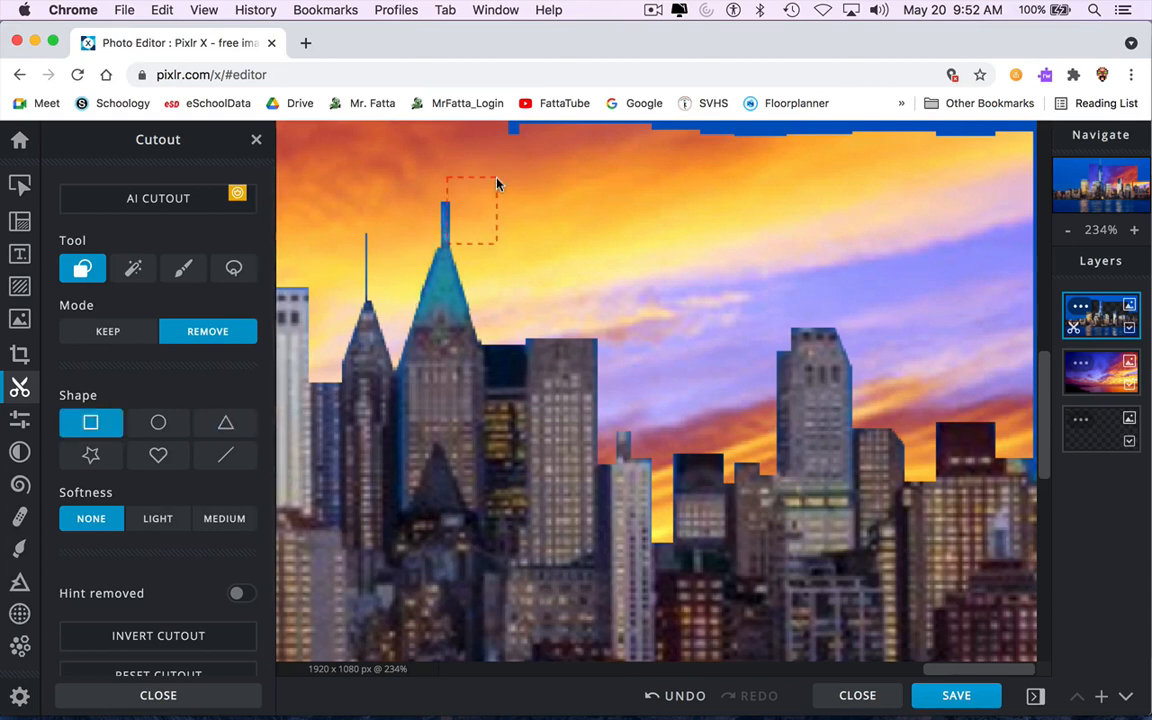
Review the whole composite for remaining patches of original sky.
{"action": "mouse_move", "coordinate": [871, 537]}
{"action": "left_mouse_down"}
{"action": "mouse_move", "coordinate": [698, 203]}
{"action": "mouse_move", "coordinate": [745, 152]}
{"action": "left_mouse_up"}
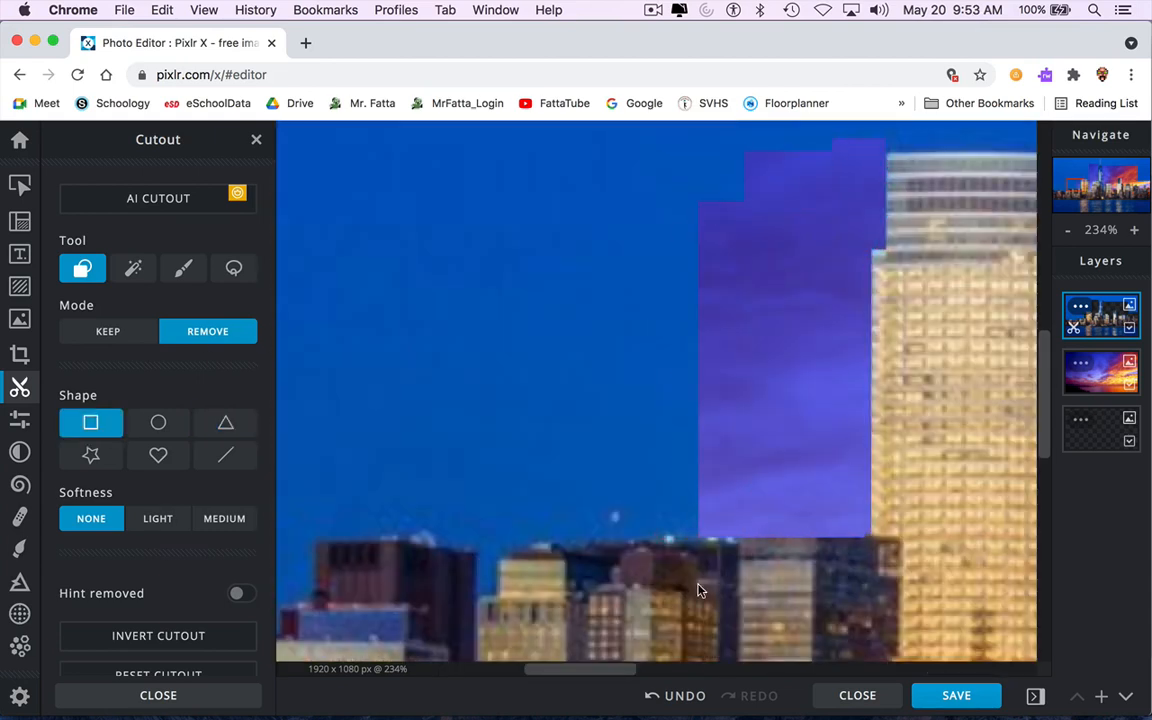
{"action": "left_click_drag", "start_coordinate": [700, 586], "coordinate": [517, 239]}
{"action": "left_click_drag", "start_coordinate": [325, 465], "coordinate": [290, 172]}
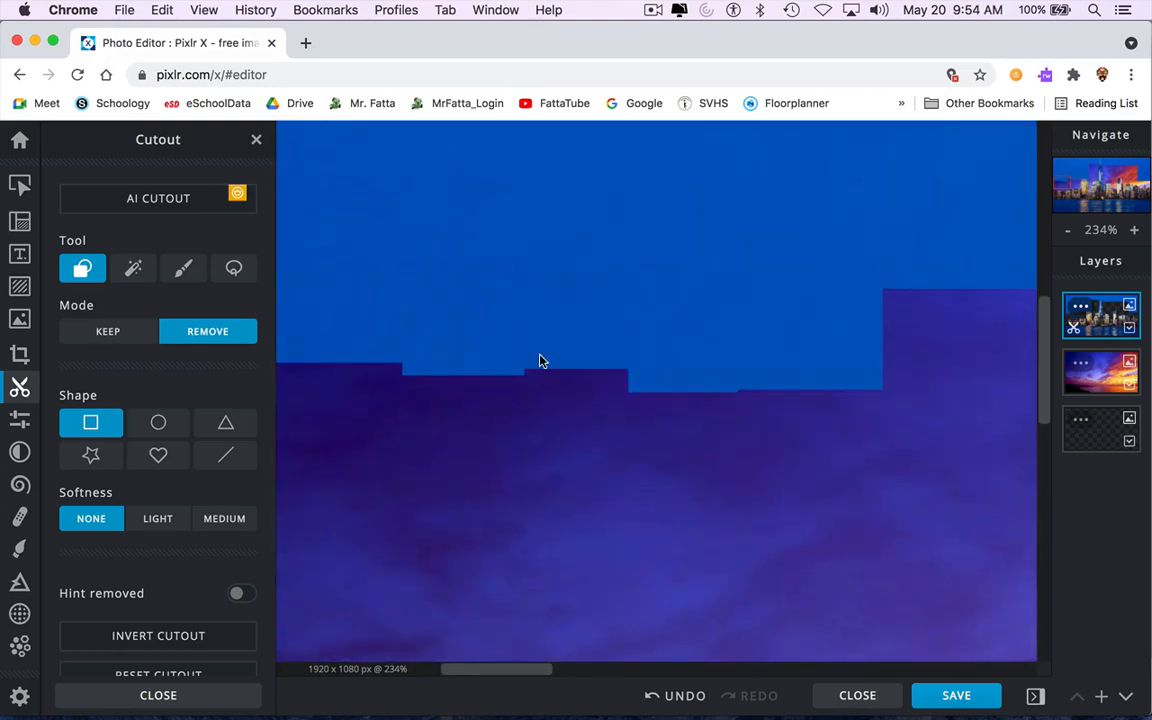
{"action": "scroll", "coordinate": [500, 306], "scroll_direction": "up", "scroll_amount": 1}
{"action": "scroll", "coordinate": [500, 306], "scroll_direction": "down", "scroll_amount": 10}
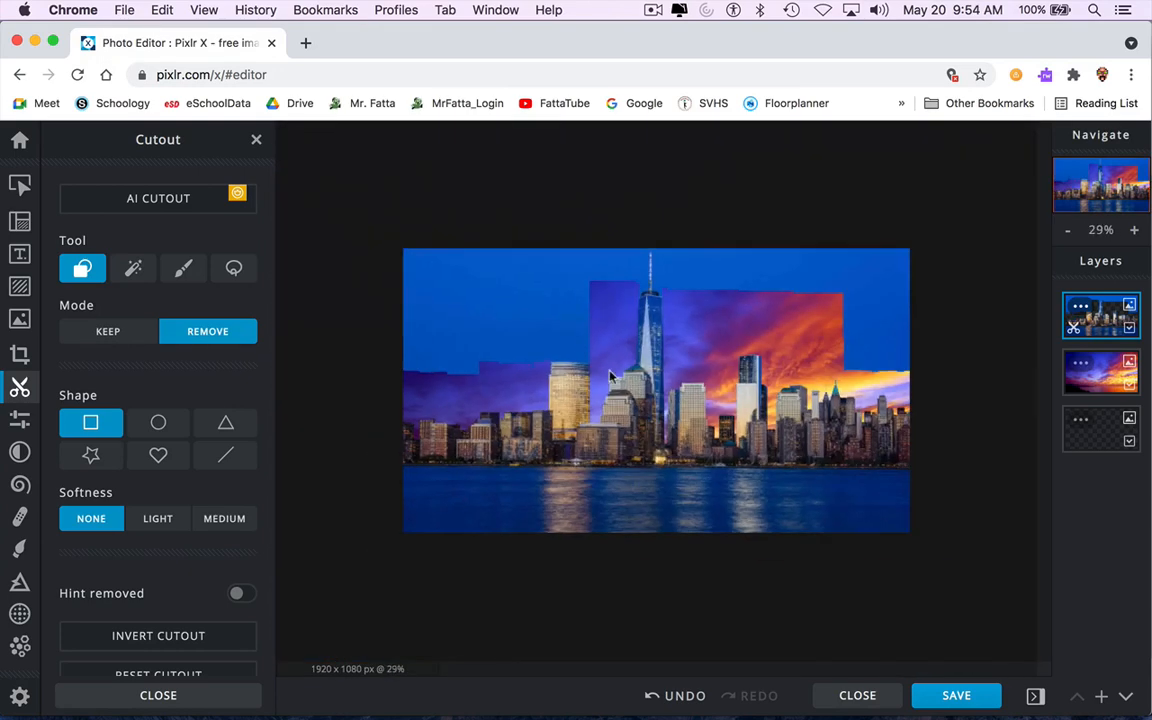
{"action": "scroll", "coordinate": [657, 327], "scroll_direction": "up", "scroll_amount": 6}
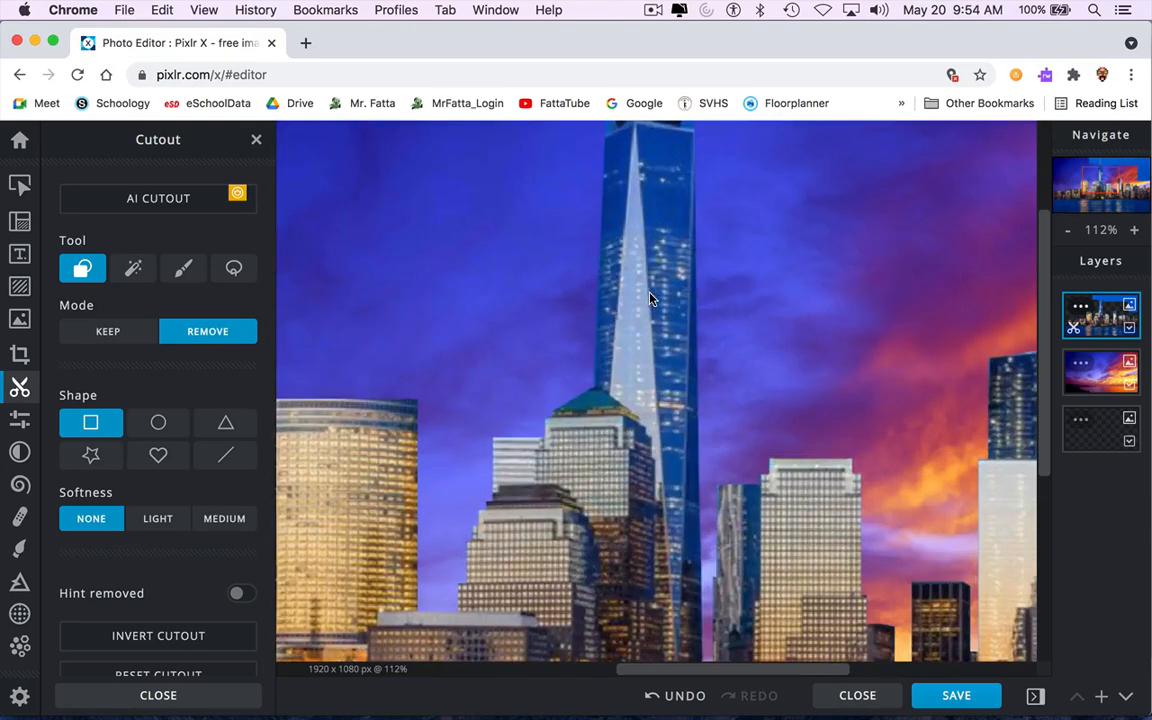
Remove the sky around the antenna atop the tallest spire tower with three rectangle cutouts.
{"action": "left_click_drag", "start_coordinate": [694, 440], "coordinate": [810, 175]}
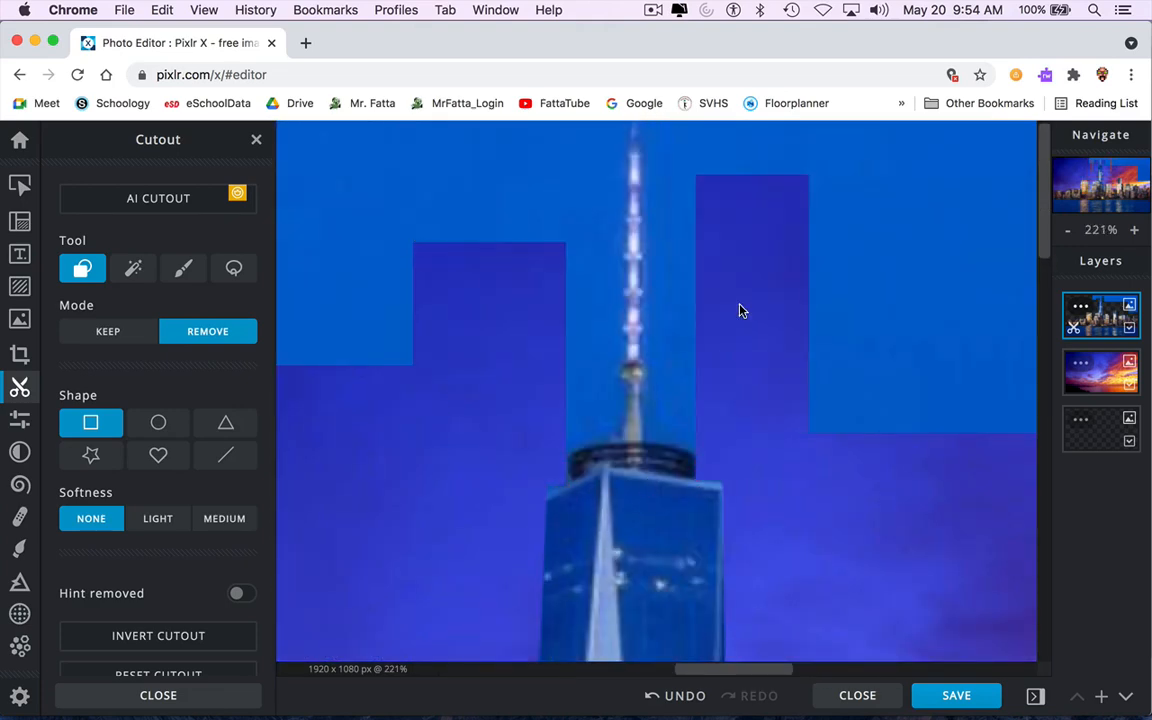
{"action": "left_click_drag", "start_coordinate": [638, 439], "coordinate": [515, 165]}
{"action": "left_click_drag", "start_coordinate": [677, 444], "coordinate": [821, 357]}
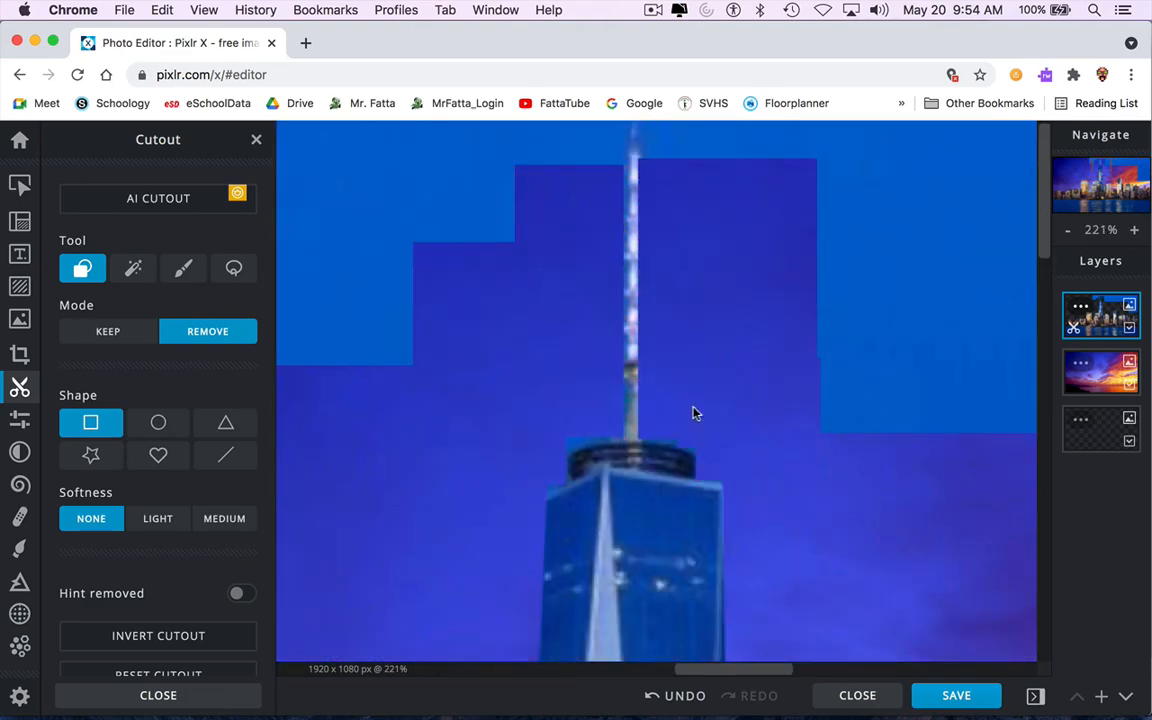
{"action": "left_click_drag", "start_coordinate": [549, 447], "coordinate": [586, 425]}
{"action": "left_click_drag", "start_coordinate": [337, 397], "coordinate": [391, 252]}
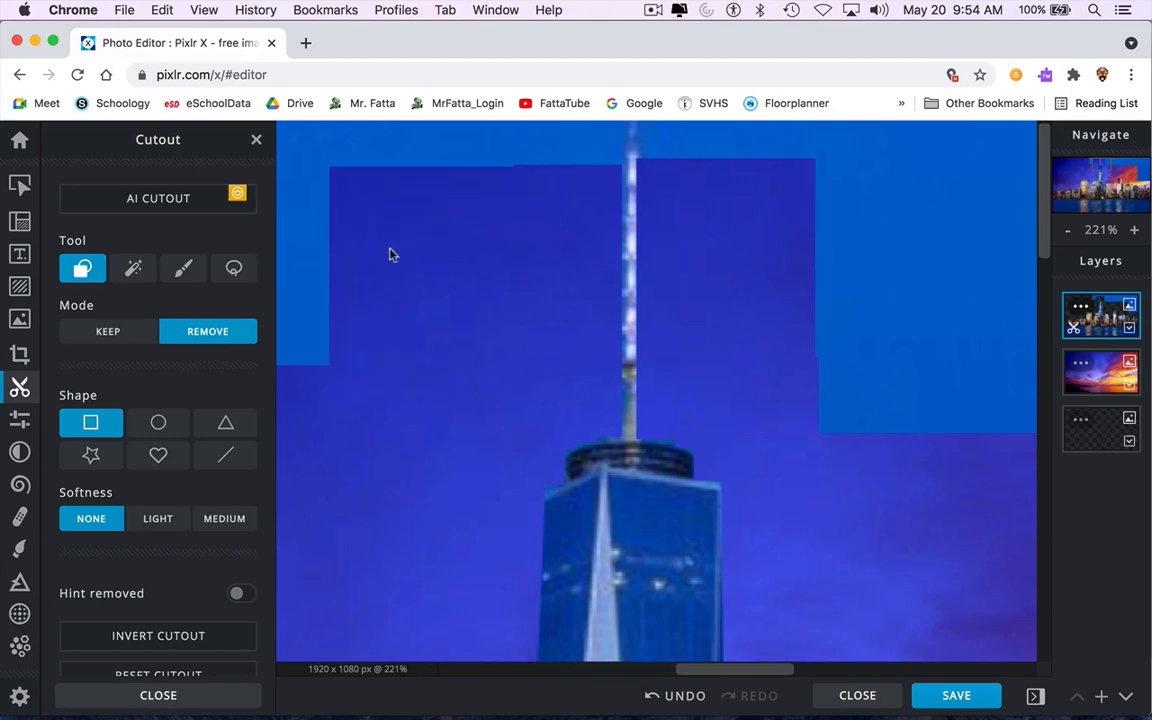
Move the skyline layer down slightly with the arrange tool.
{"action": "scroll", "coordinate": [391, 252], "scroll_direction": "down", "scroll_amount": 5}
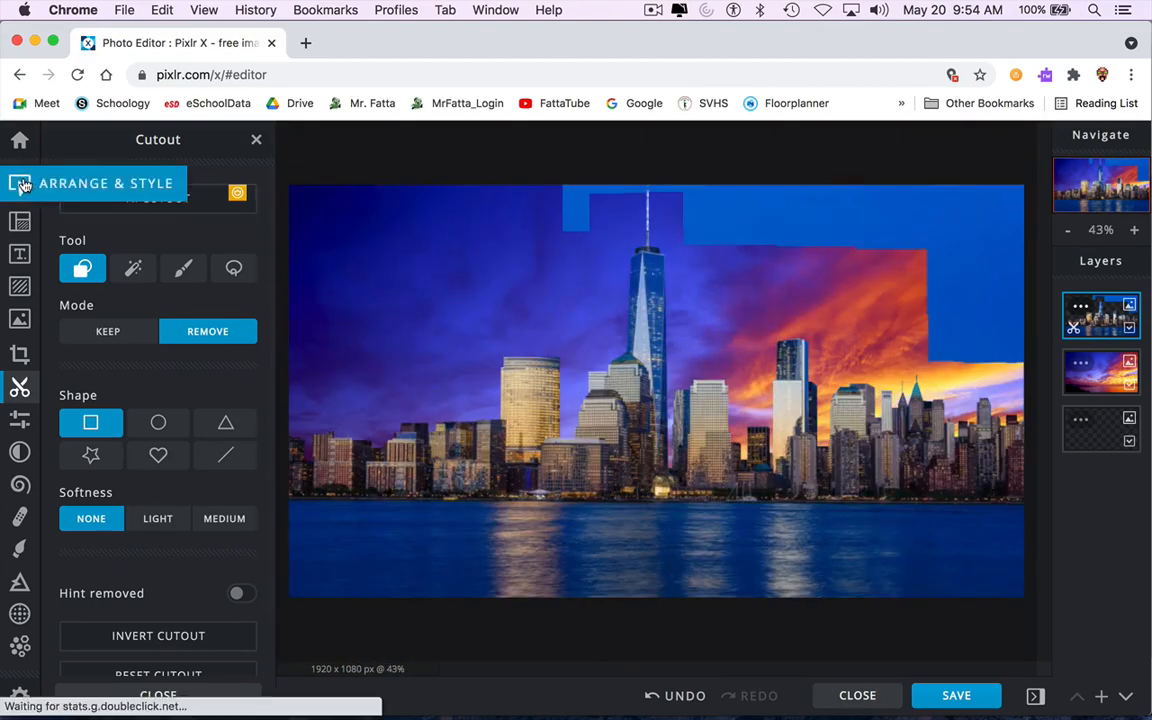
{"action": "left_click", "coordinate": [24, 185]}
{"action": "left_click_drag", "start_coordinate": [563, 312], "coordinate": [563, 368]}
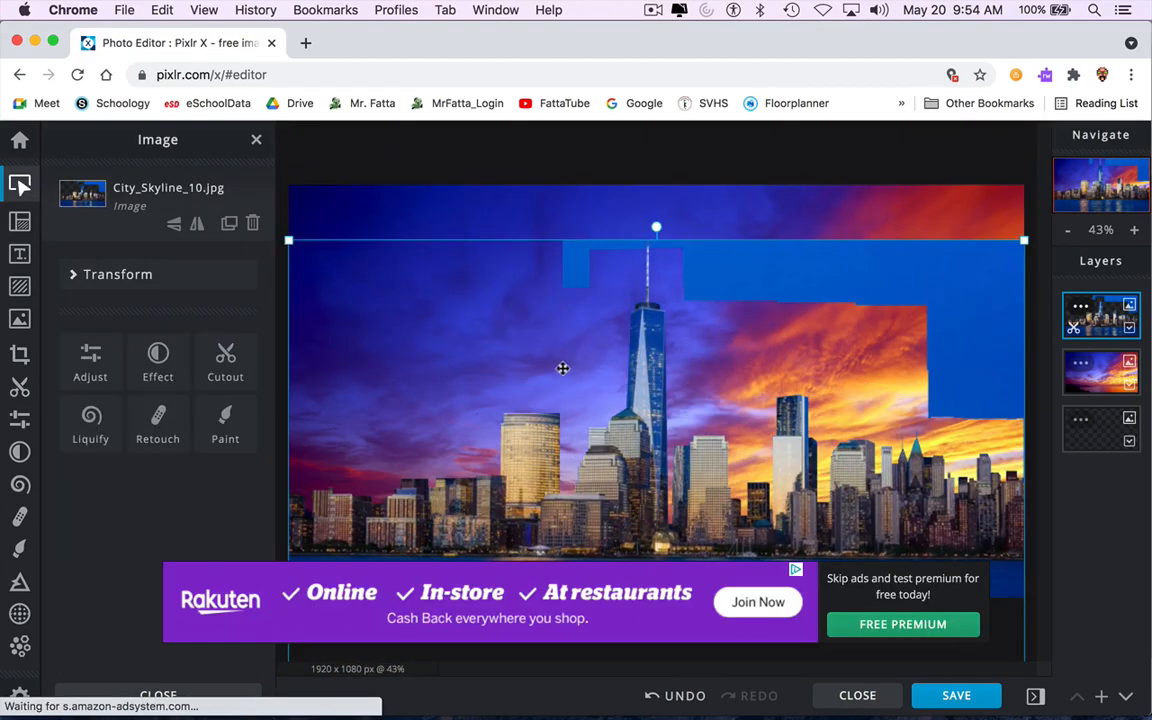
Remove the last strips of original sky along the top right with rectangle cutouts.
{"action": "left_click", "coordinate": [20, 387]}
{"action": "left_click_drag", "start_coordinate": [488, 205], "coordinate": [647, 290]}
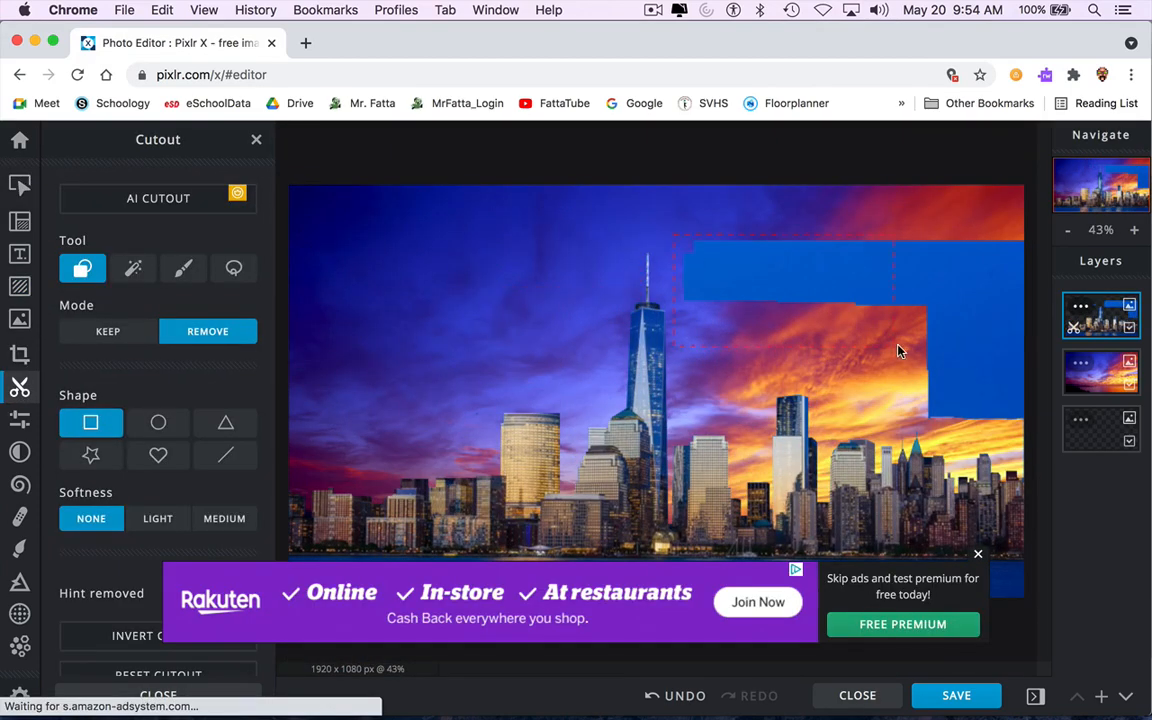
{"action": "left_click_drag", "start_coordinate": [897, 346], "coordinate": [1031, 325]}
{"action": "left_click_drag", "start_coordinate": [912, 281], "coordinate": [1036, 436]}
{"action": "left_click", "coordinate": [978, 554]}
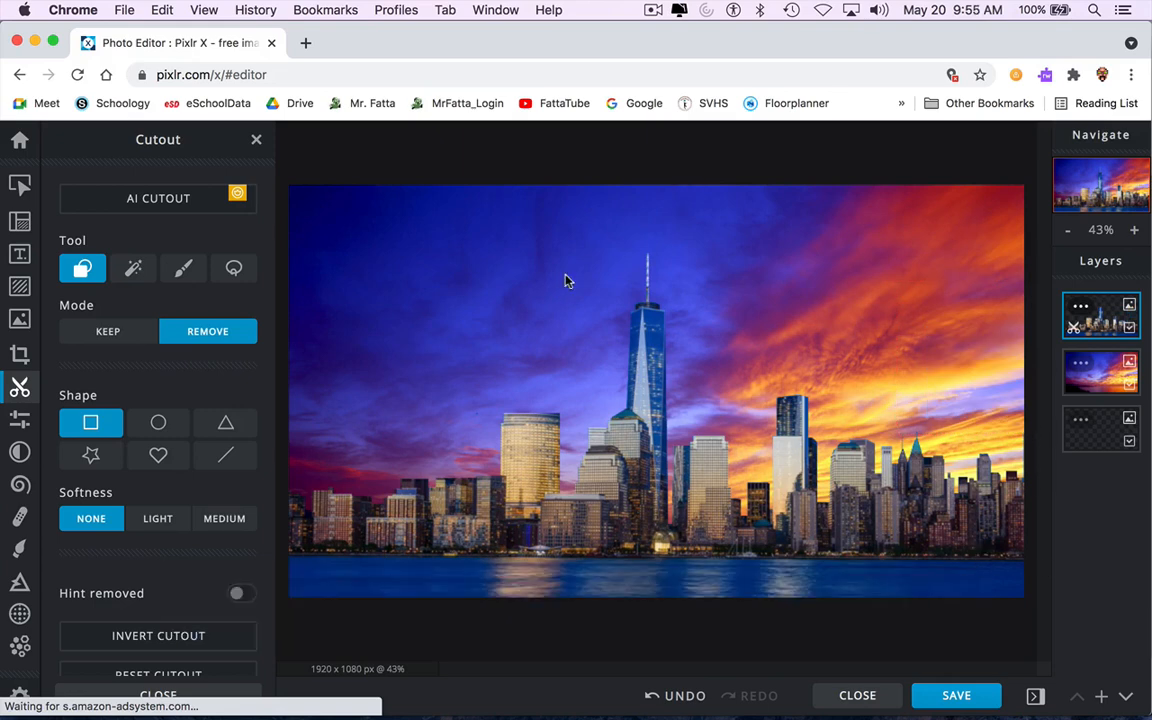